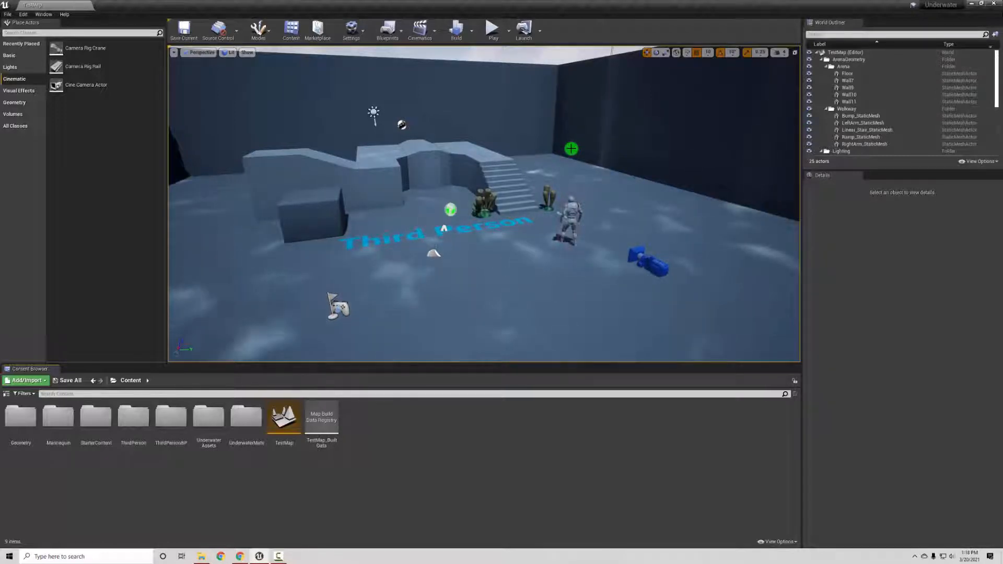
# Look over the existing test level, examining its walls, walkway geometry and coral tube meshes
pyautogui.moveTo(605, 209)
pyautogui.mouseDown(button='right')
pyautogui.moveTo(608, 186)
pyautogui.moveTo(621, 215)
pyautogui.moveTo(606, 214)
pyautogui.mouseUp(button='right')
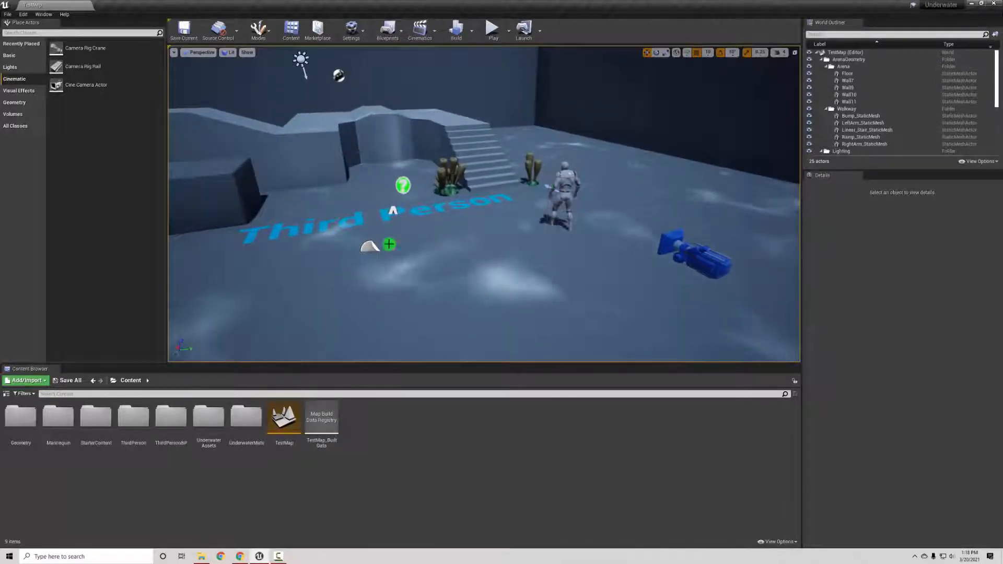
pyautogui.moveTo(387, 244); pyautogui.dragTo(373, 219, button='right')
pyautogui.rightClick(403, 230)
pyautogui.click(544, 172)
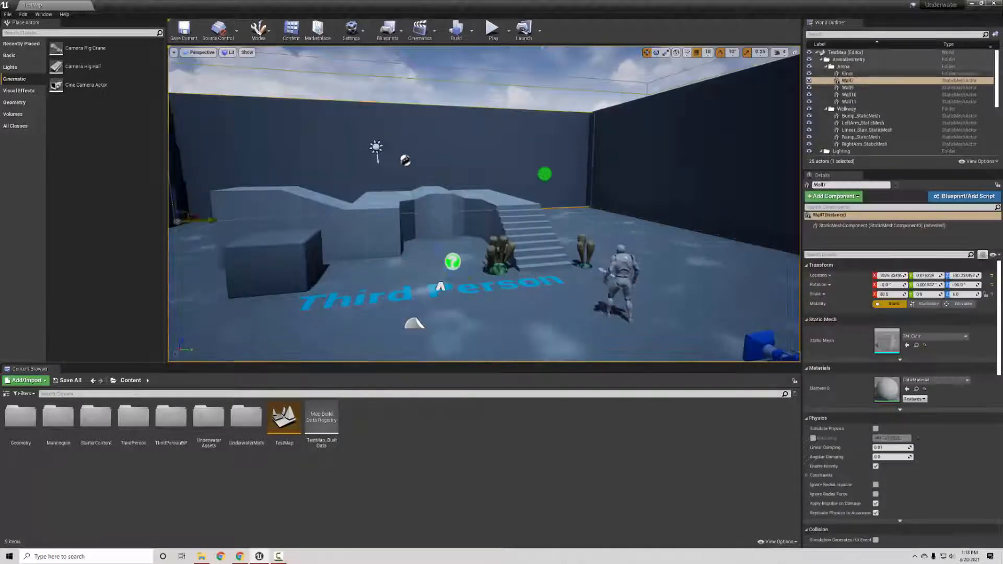
pyautogui.press('w')
pyautogui.moveTo(539, 141); pyautogui.dragTo(538, 159, button='right')
pyautogui.click(499, 209)
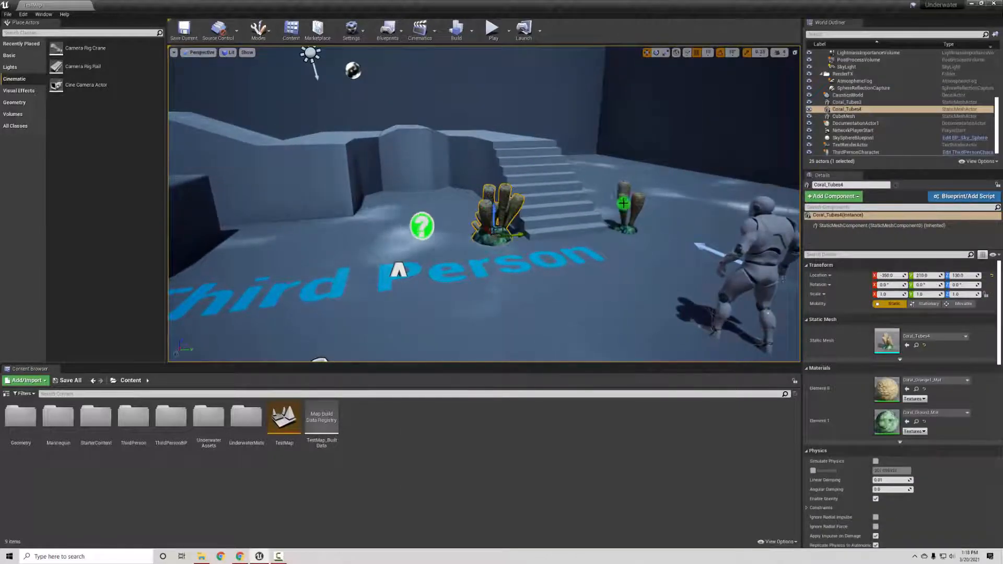
pyautogui.moveTo(624, 203); pyautogui.dragTo(613, 165, button='right')
pyautogui.scroll(-6, 600, 183)
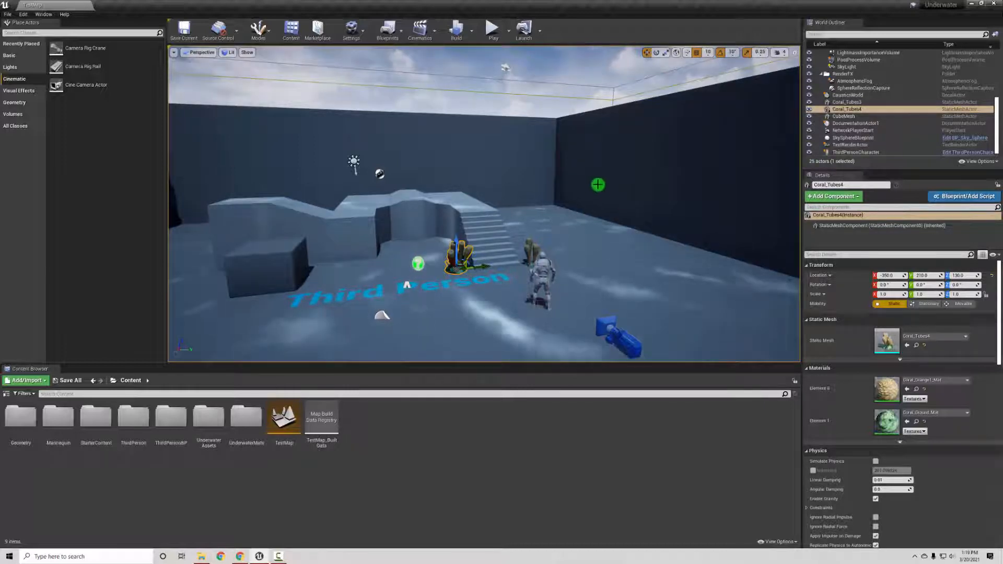
pyautogui.moveTo(598, 184)
pyautogui.mouseDown(button='right')
pyautogui.moveTo(569, 184)
pyautogui.moveTo(596, 189)
pyautogui.mouseUp(button='right')
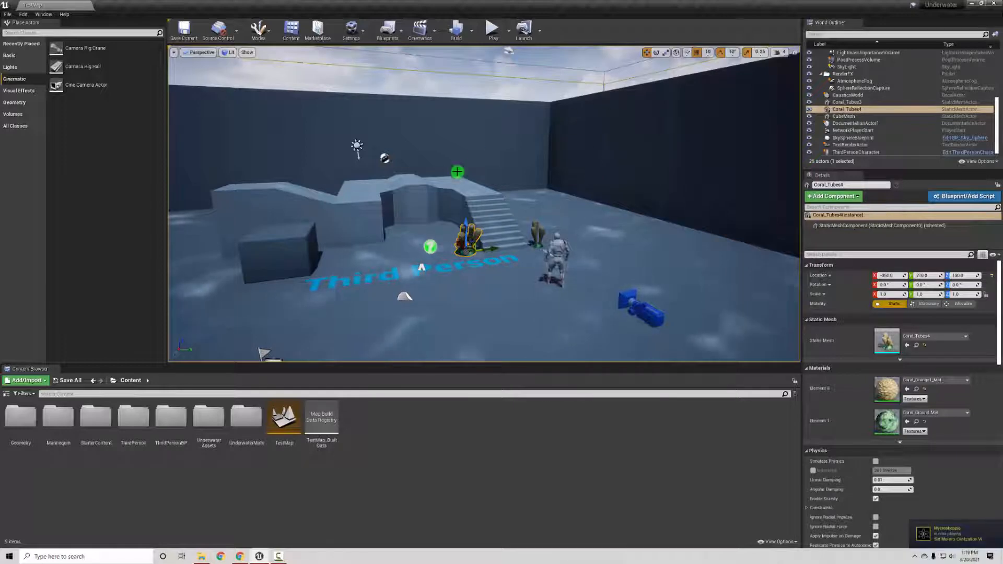
pyautogui.moveTo(542, 168); pyautogui.dragTo(544, 226, button='right')
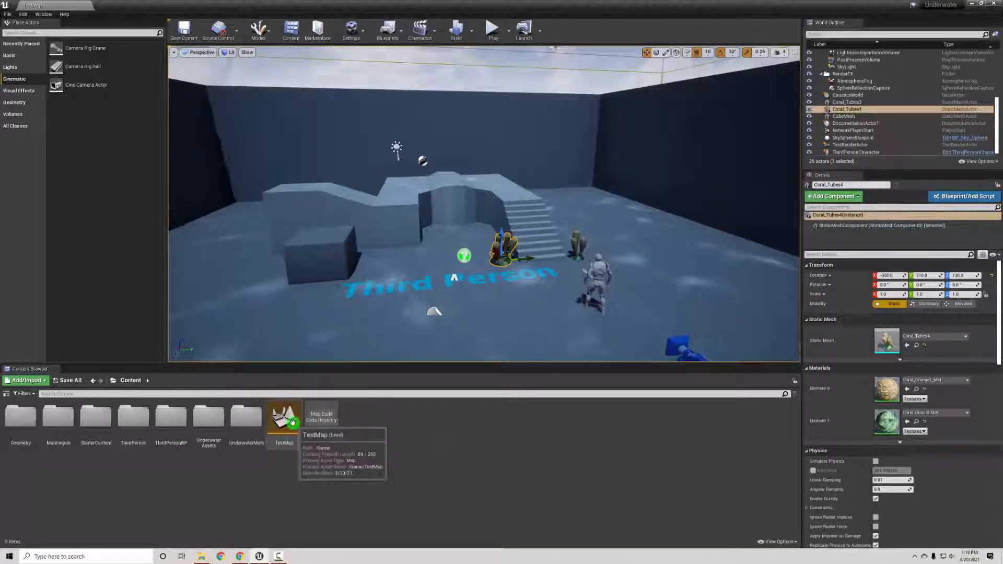
pyautogui.rightClick(411, 238)
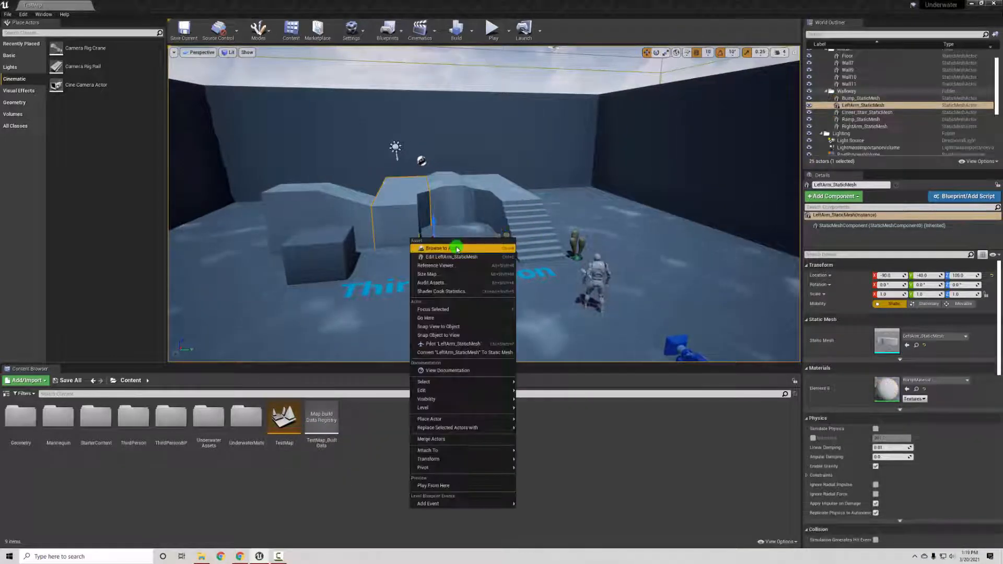
pyautogui.click(374, 179)
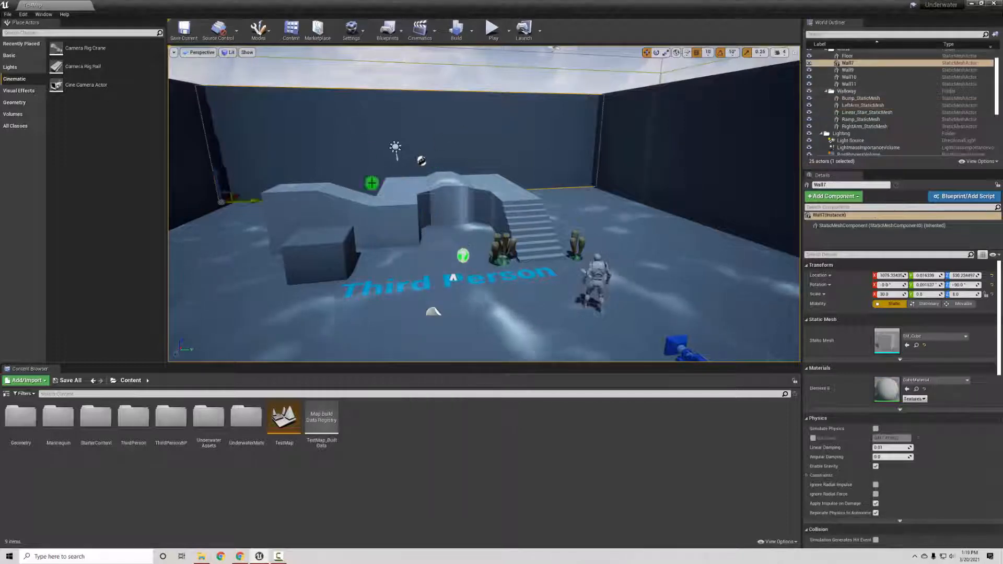
# Create a new level from the Empty Level template
pyautogui.click(7, 15)
pyautogui.moveTo(40, 221)
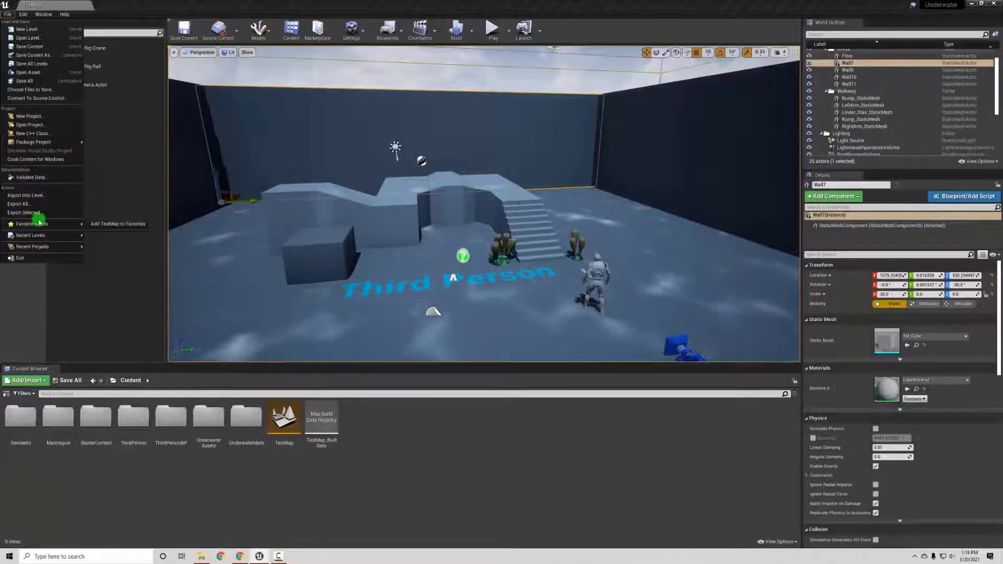
pyautogui.click(36, 29)
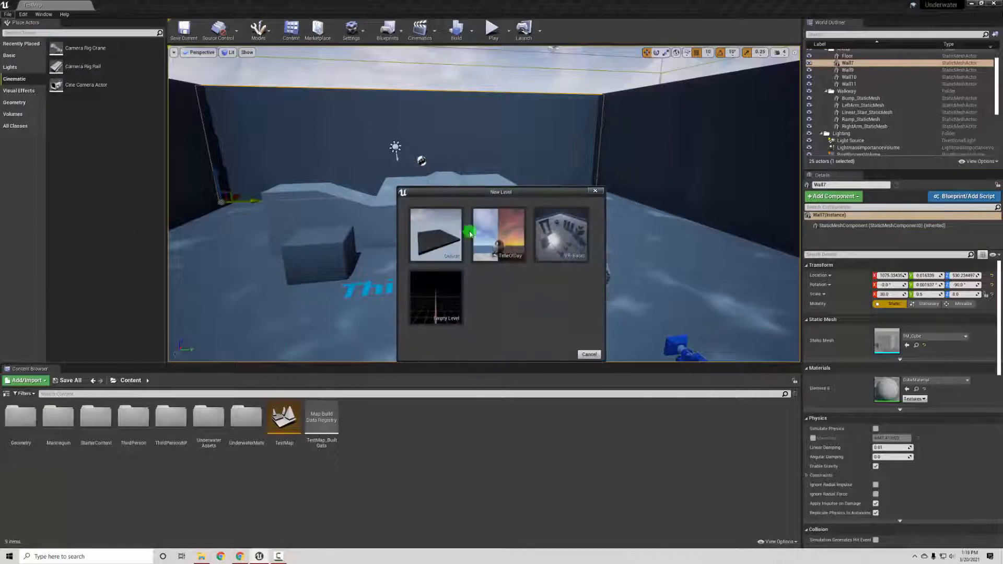
pyautogui.click(423, 288)
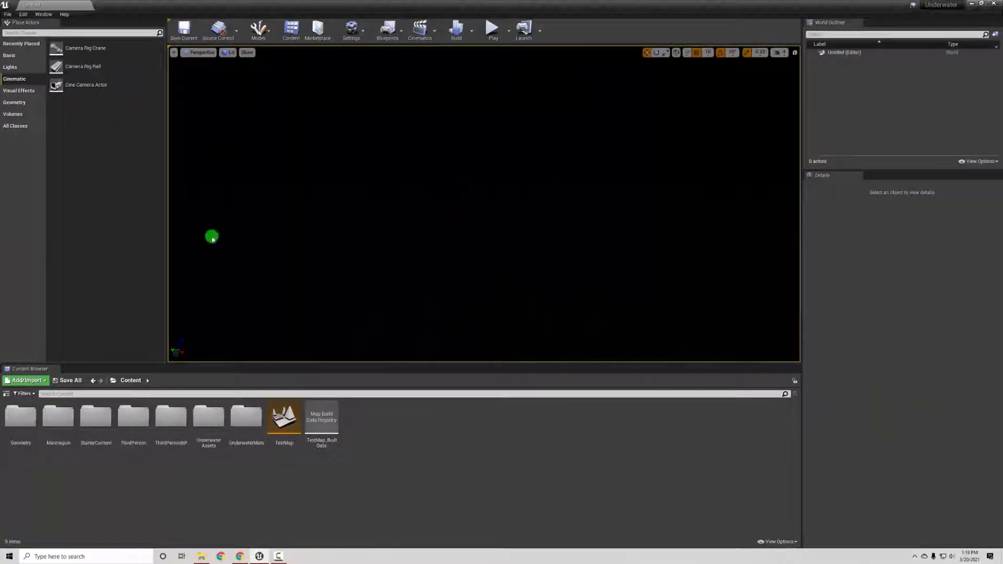
# Place a cube in the level and stretch it into a floor with a scale of about 13.25 in X and 17 in Y
pyautogui.click(23, 57)
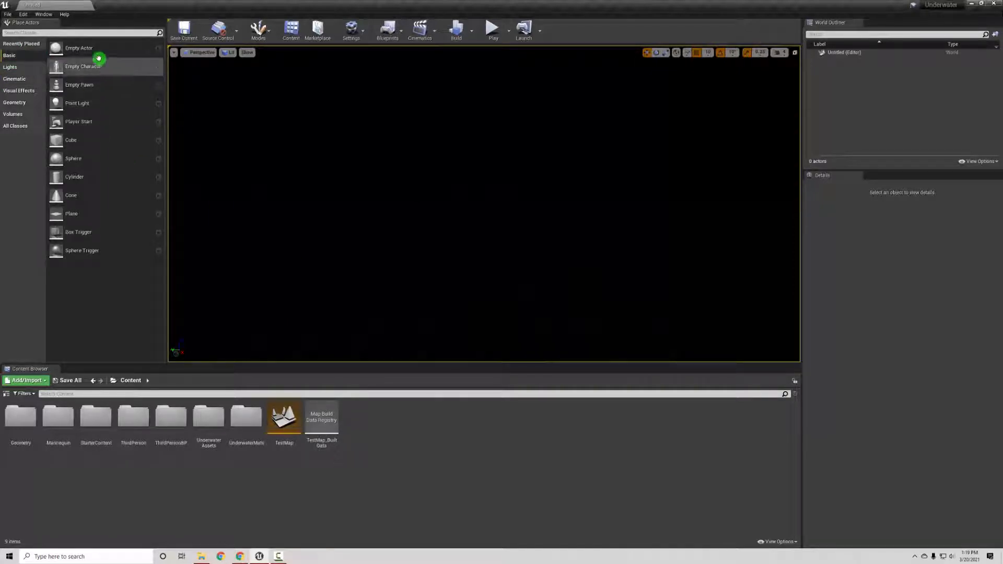
pyautogui.moveTo(56, 138); pyautogui.dragTo(589, 220)
pyautogui.press('r')
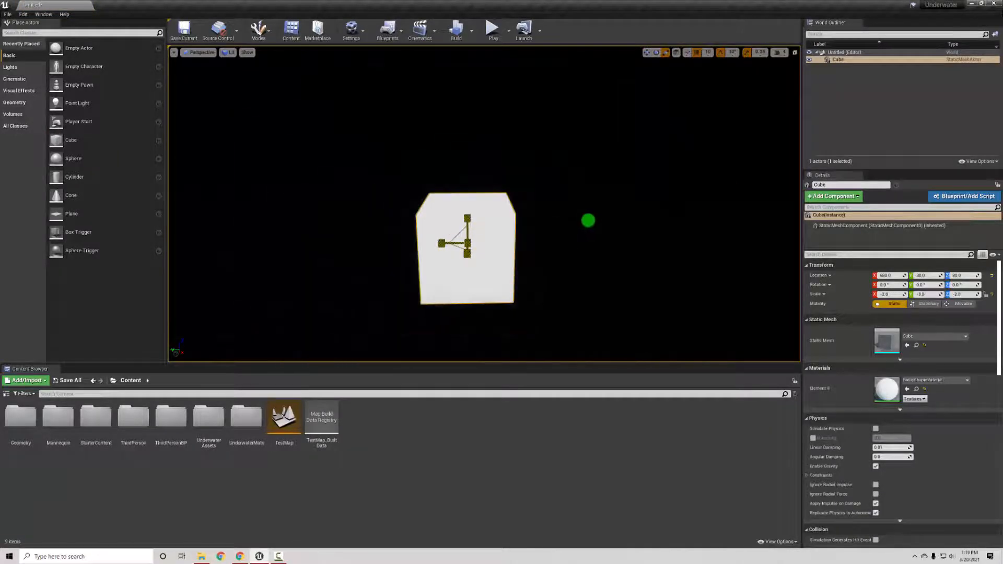
pyautogui.hotkey('ctrl', 'z')
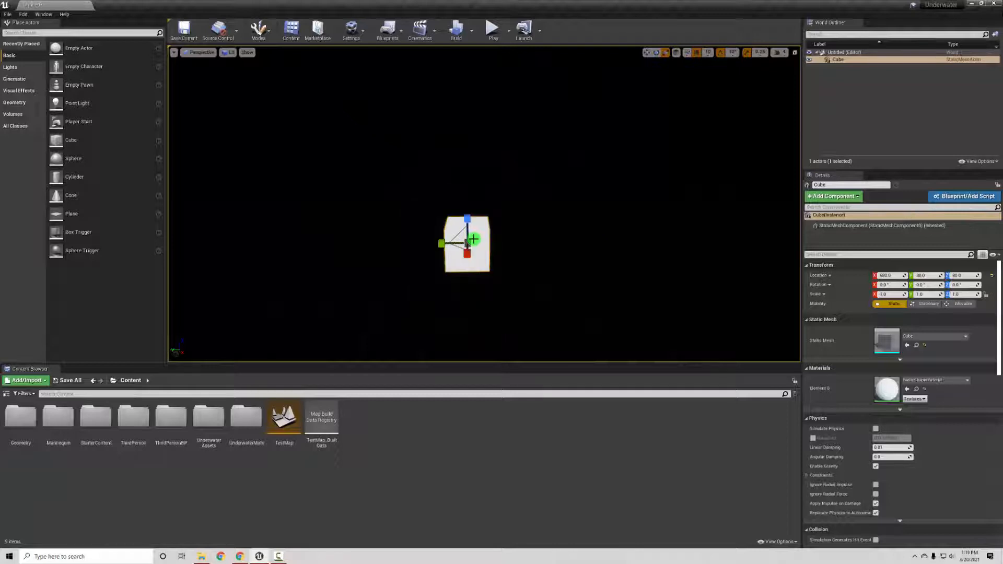
pyautogui.moveTo(435, 244); pyautogui.dragTo(807, 270)
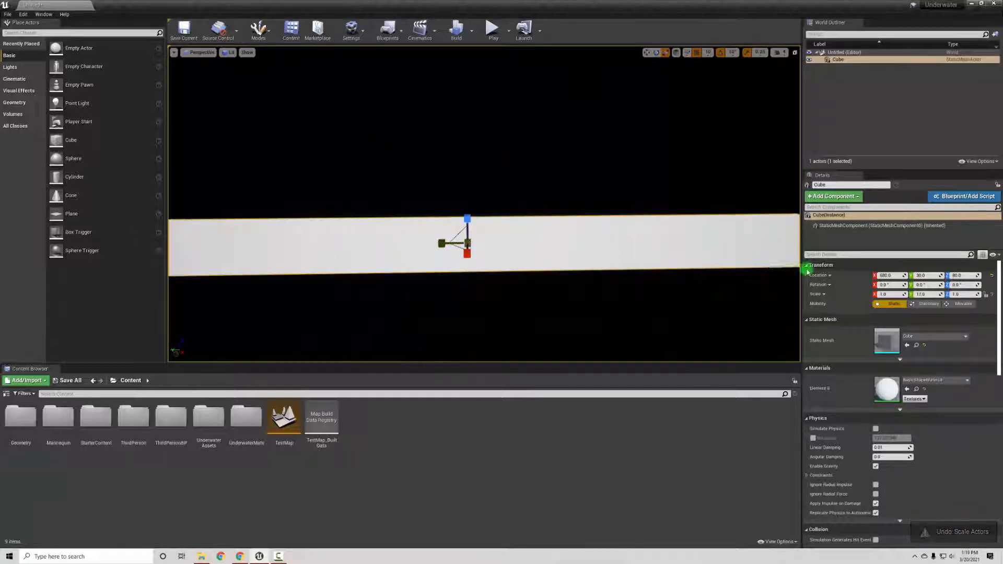
pyautogui.moveTo(468, 256); pyautogui.dragTo(579, 562)
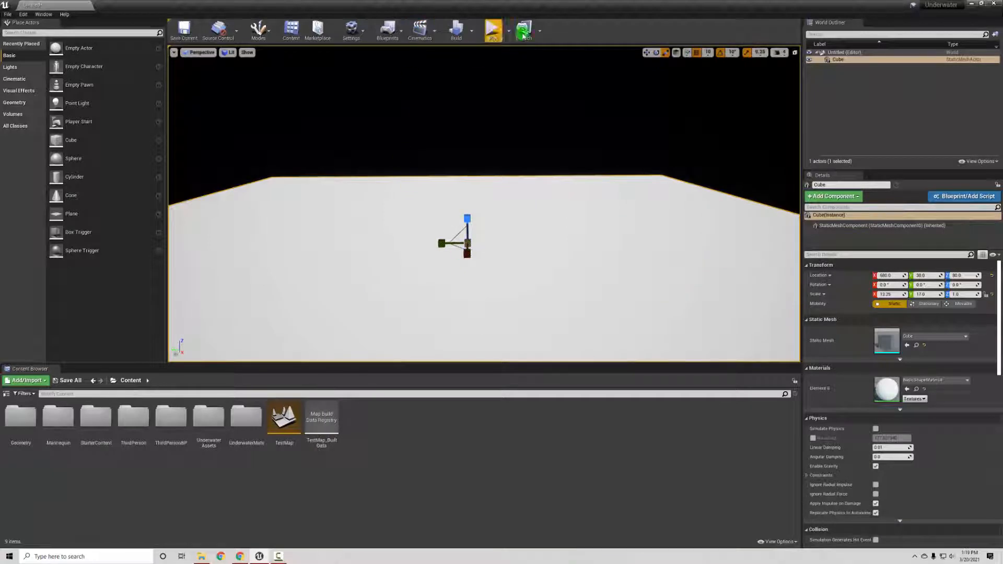
pyautogui.moveTo(568, 171); pyautogui.dragTo(529, 131, button='right')
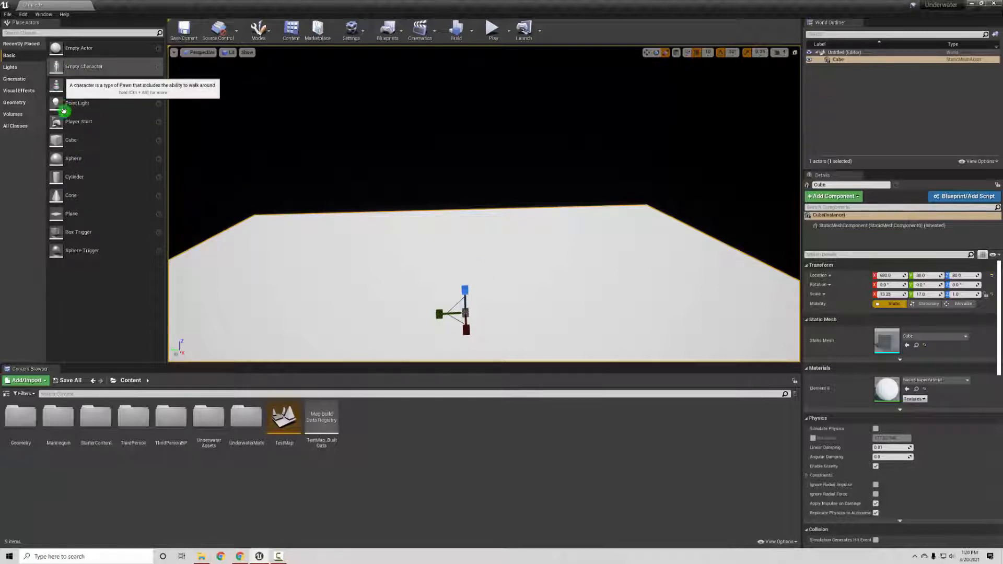
# Add a directional light, raise it above the floor and rotate it to shine down at an angle
pyautogui.click(10, 66)
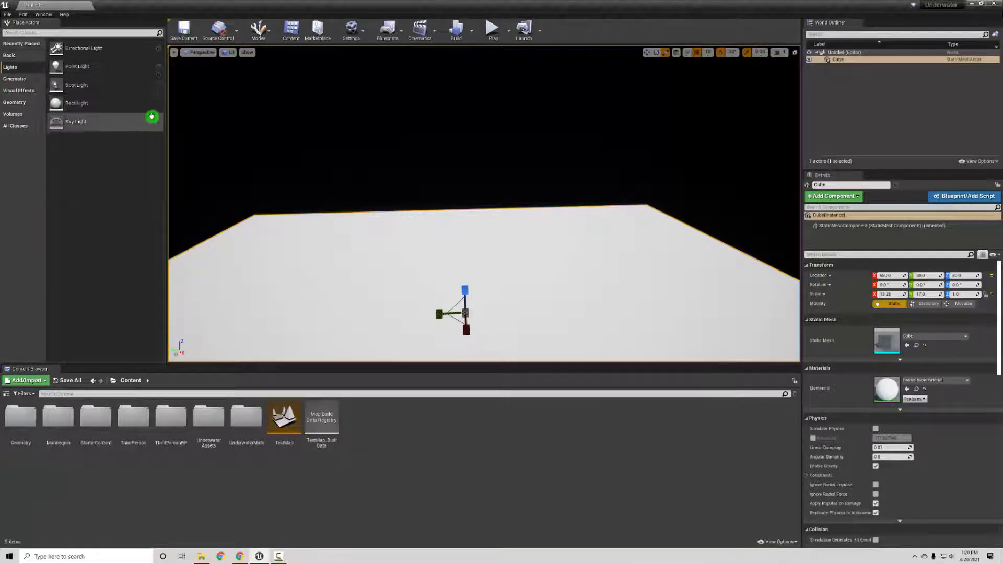
pyautogui.moveTo(55, 46); pyautogui.dragTo(498, 252)
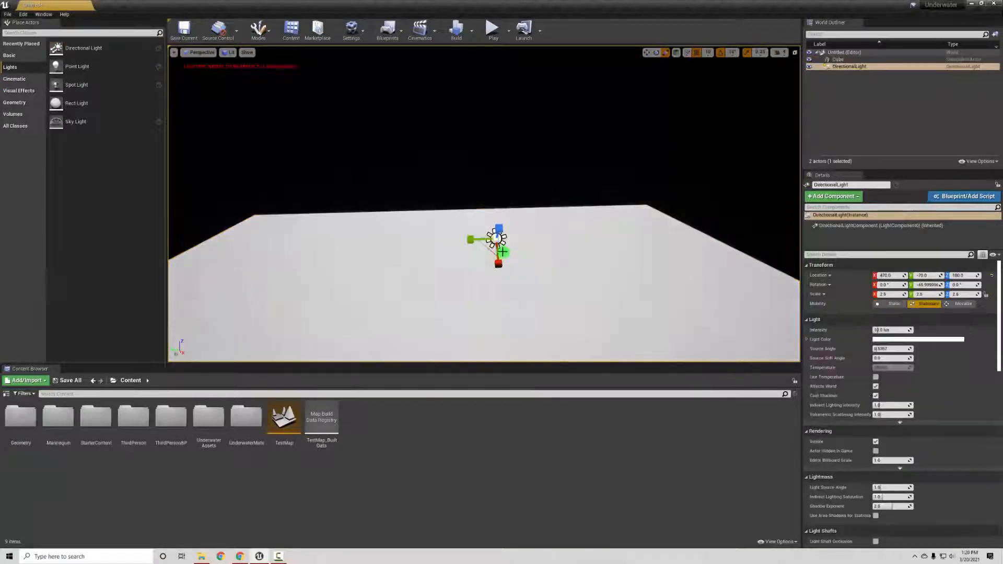
pyautogui.press('w')
pyautogui.moveTo(495, 203); pyautogui.dragTo(531, 107)
pyautogui.press('e')
pyautogui.moveTo(461, 131); pyautogui.dragTo(573, 190, button='right')
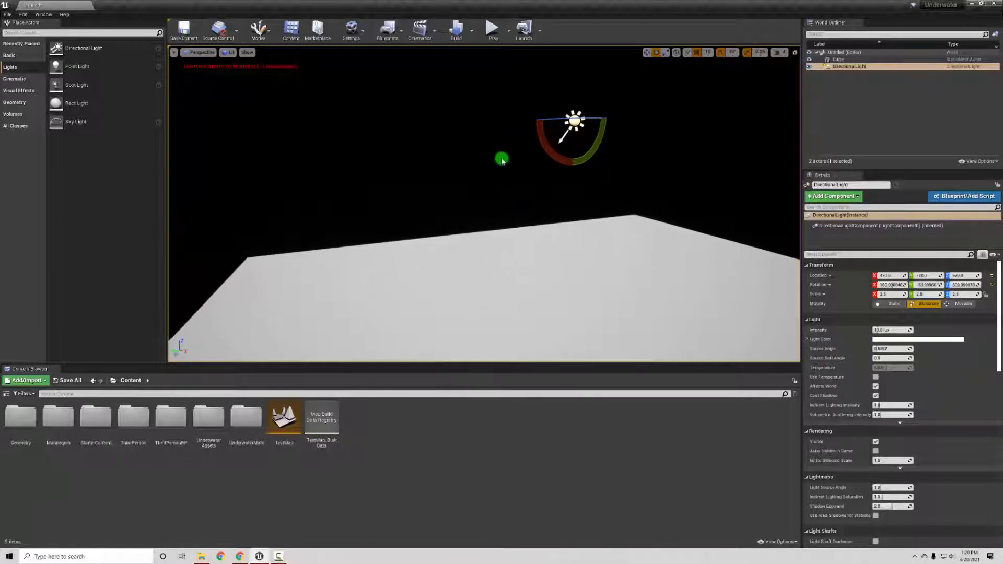
pyautogui.click(576, 181)
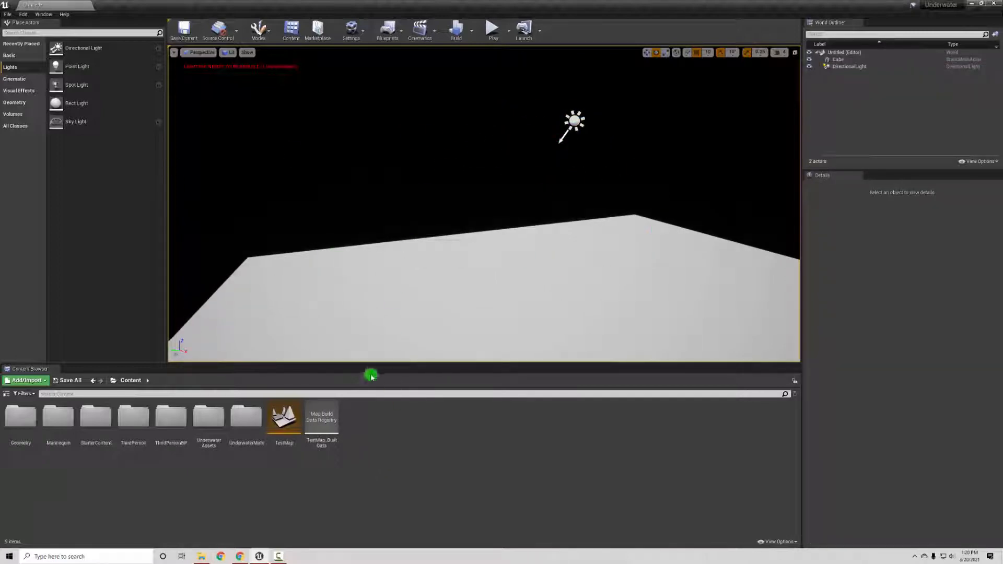
# Create a Widget Blueprint named MenuWid in the Content folder
pyautogui.rightClick(373, 420)
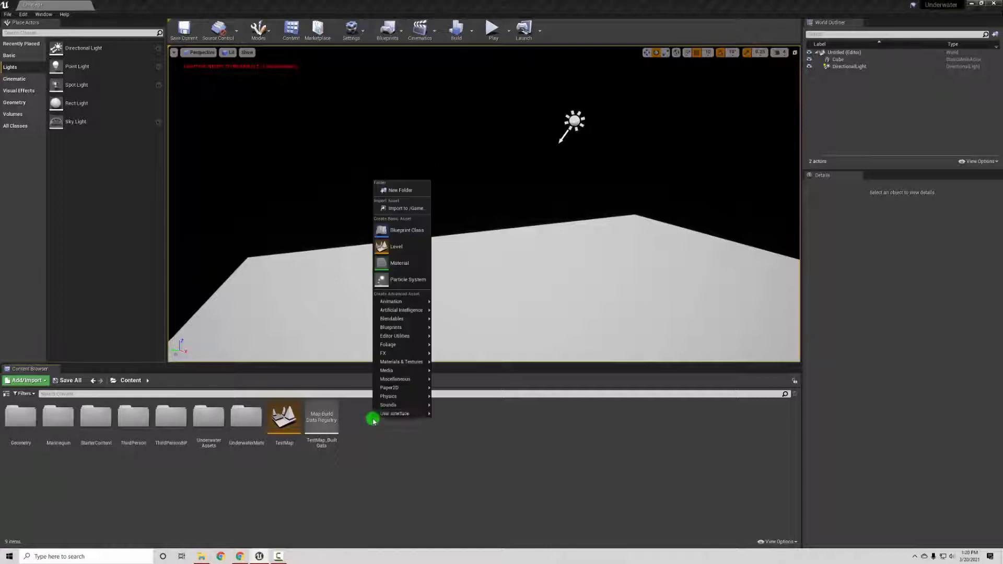
pyautogui.moveTo(383, 416)
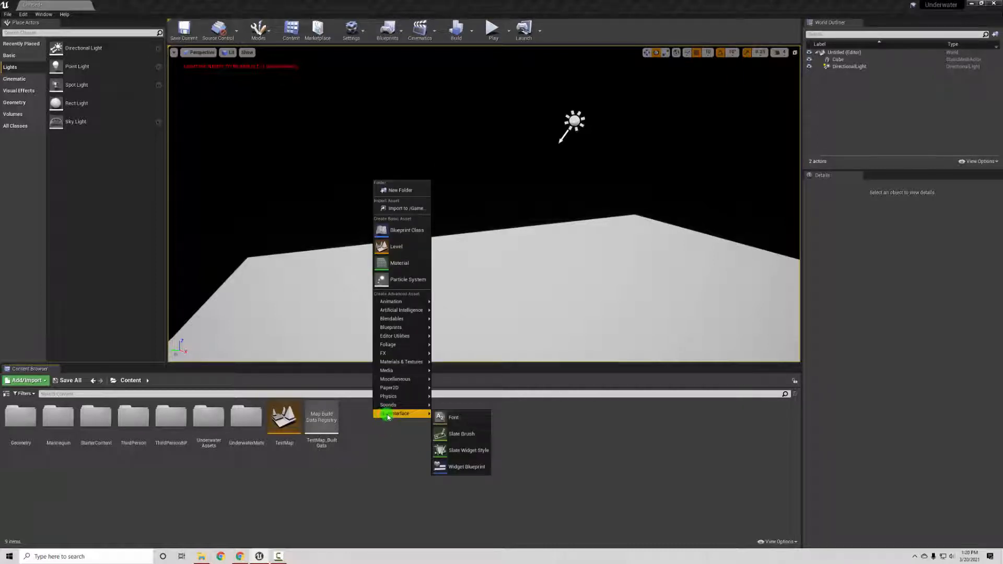
pyautogui.click(476, 469)
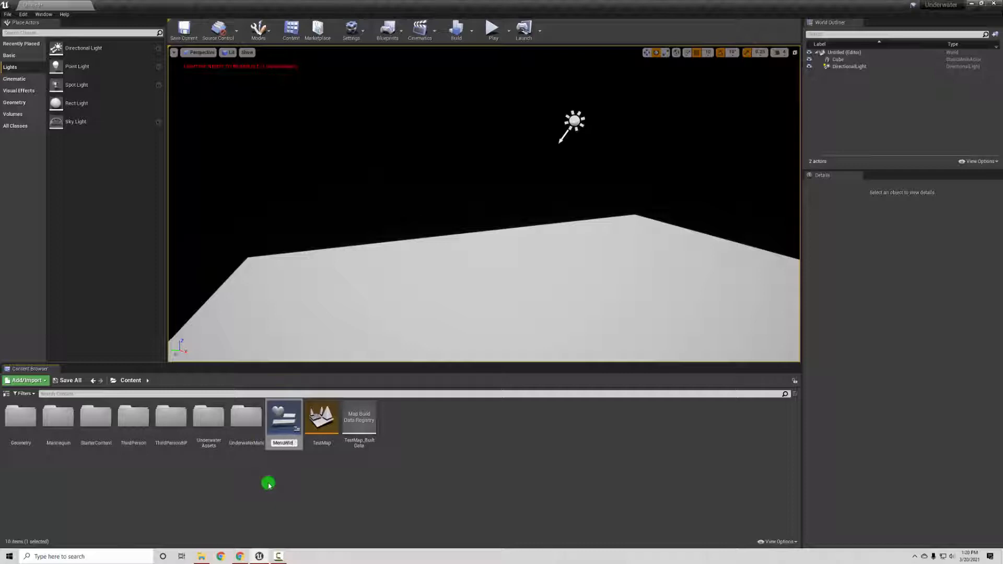
pyautogui.press('Return')
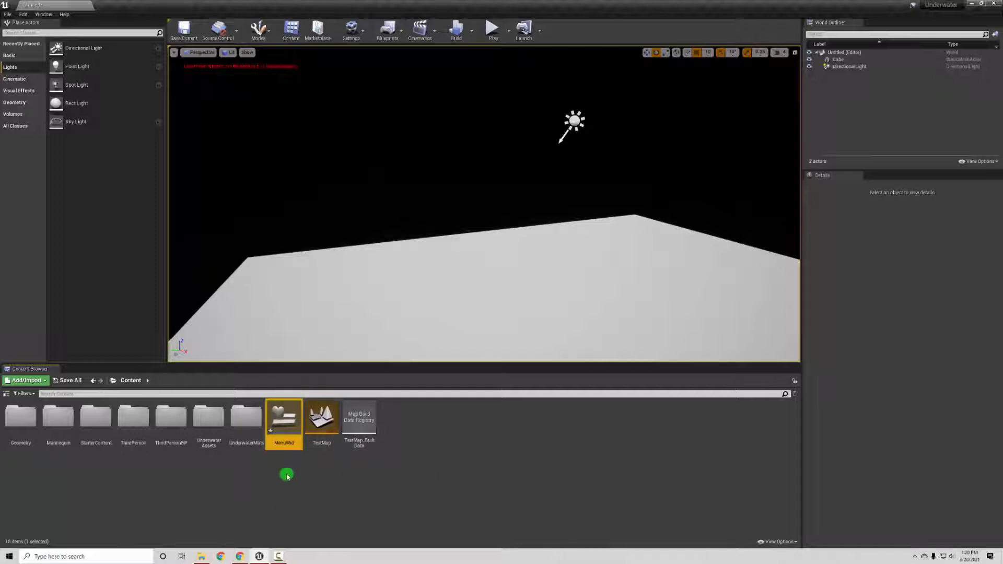
# Open the MenuWid widget for editing in a maximized window and bring its empty canvas into the middle of the view
pyautogui.doubleClick(287, 416)
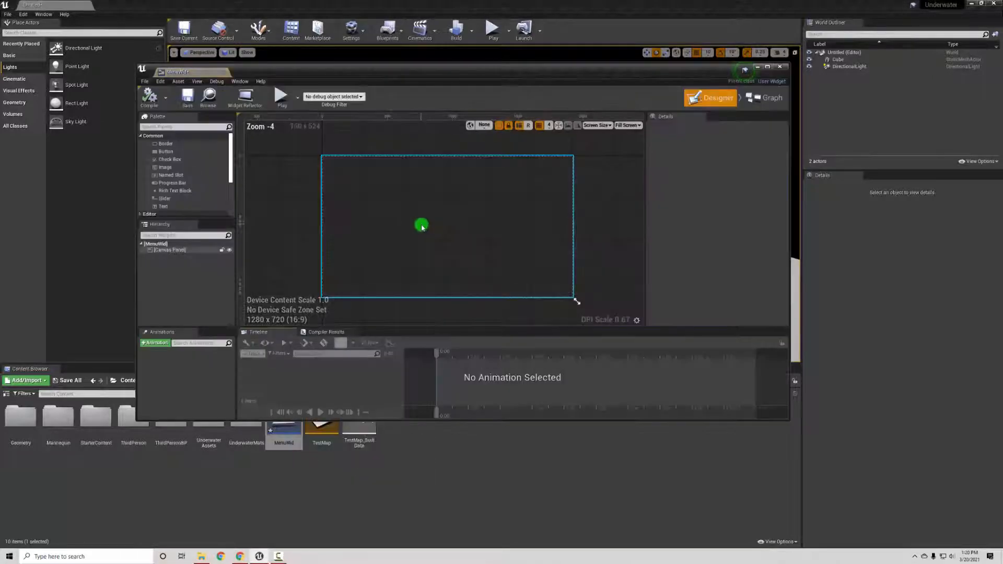
pyautogui.moveTo(482, 72)
pyautogui.mouseDown()
pyautogui.moveTo(489, 45)
pyautogui.moveTo(484, 80)
pyautogui.mouseUp()
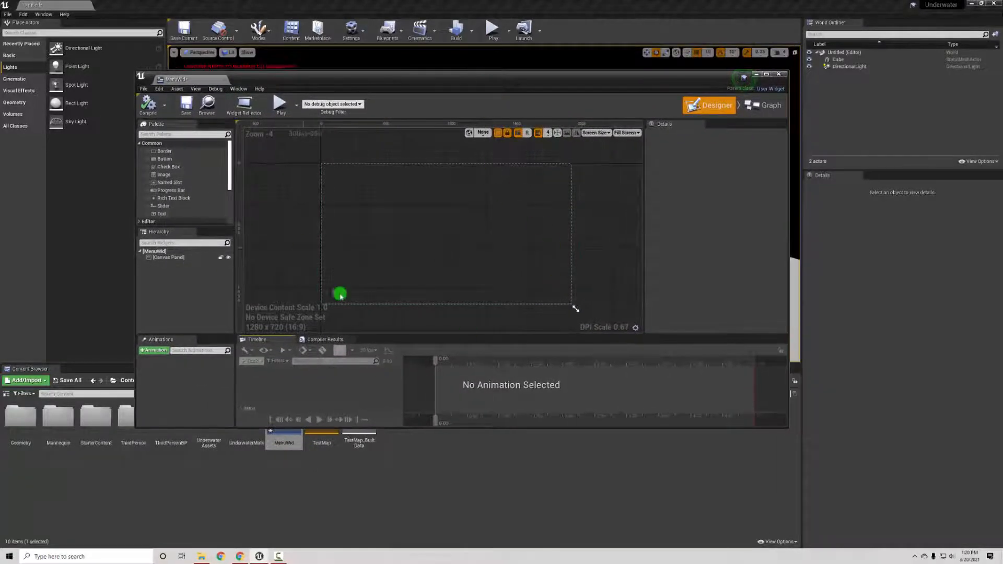
pyautogui.click(767, 73)
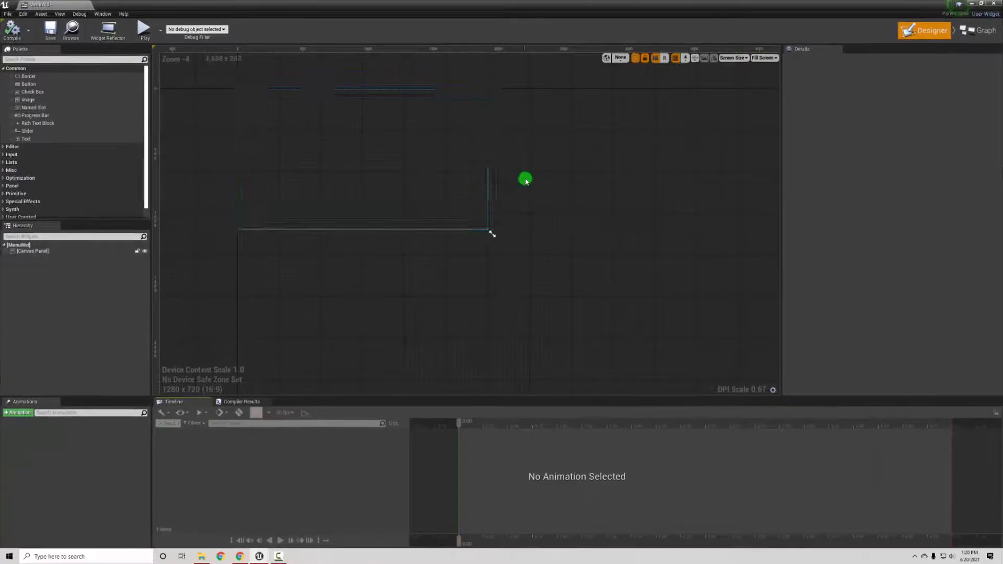
pyautogui.moveTo(572, 184); pyautogui.dragTo(679, 253, button='right')
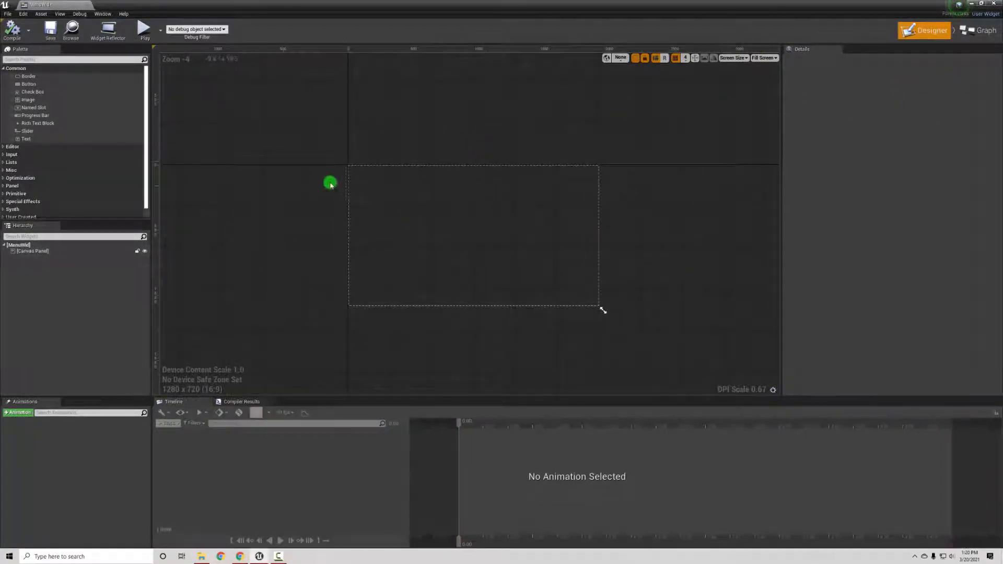
# Add a text widget to the upper part of the canvas with the text "Underwater Experience"
pyautogui.moveTo(22, 142); pyautogui.dragTo(461, 205)
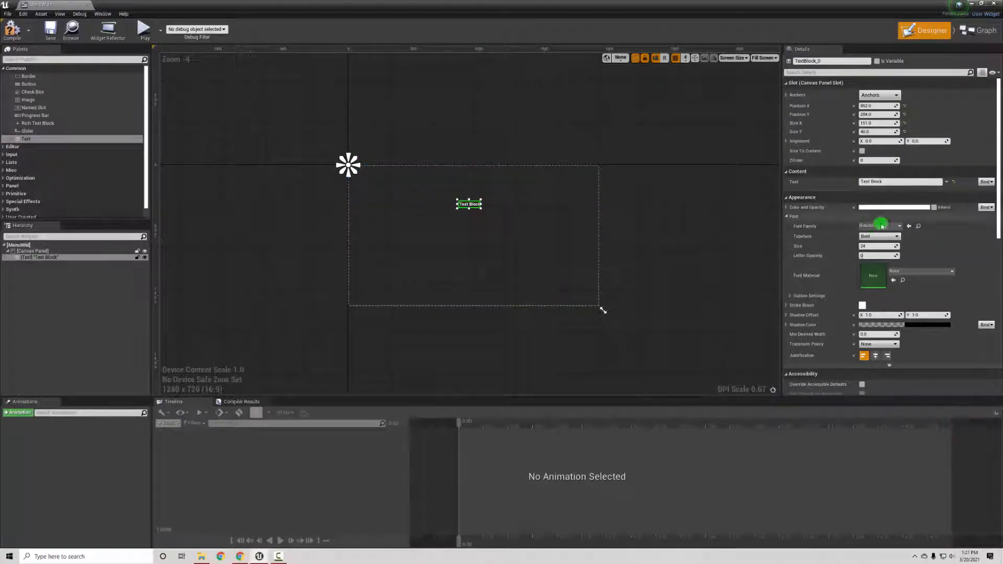
pyautogui.click(873, 182)
pyautogui.doubleClick(878, 182)
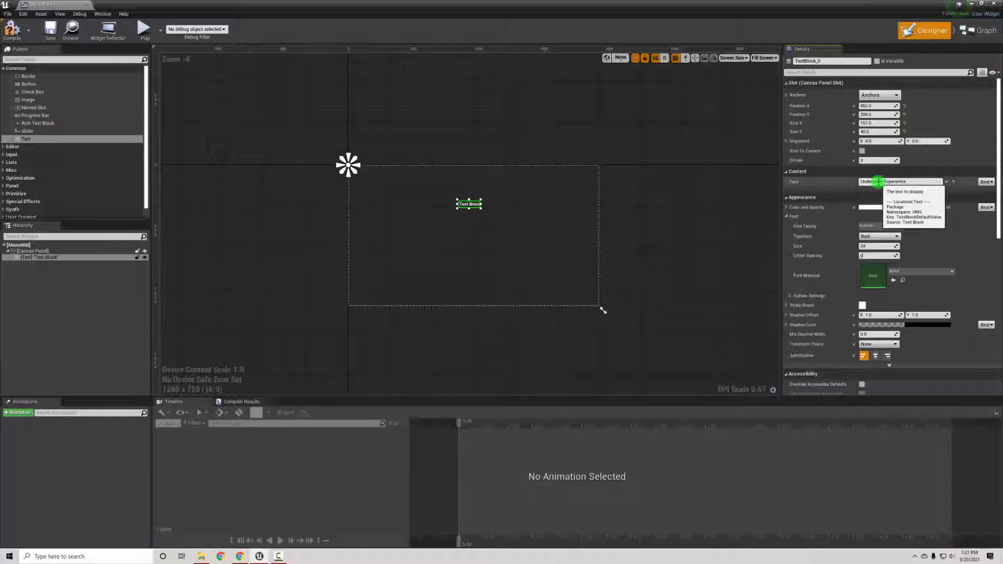
pyautogui.write('Underwater Experience')
pyautogui.click(513, 228)
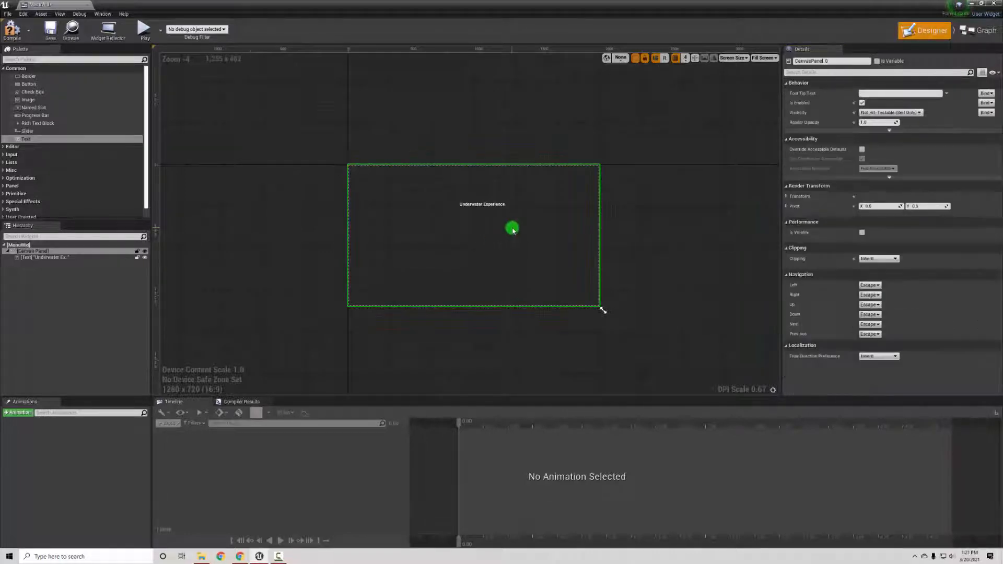
# Shift the "Underwater Experience" title left to roughly centre it in the upper canvas, and collapse its font settings
pyautogui.click(459, 206)
pyautogui.moveTo(464, 207); pyautogui.dragTo(460, 206)
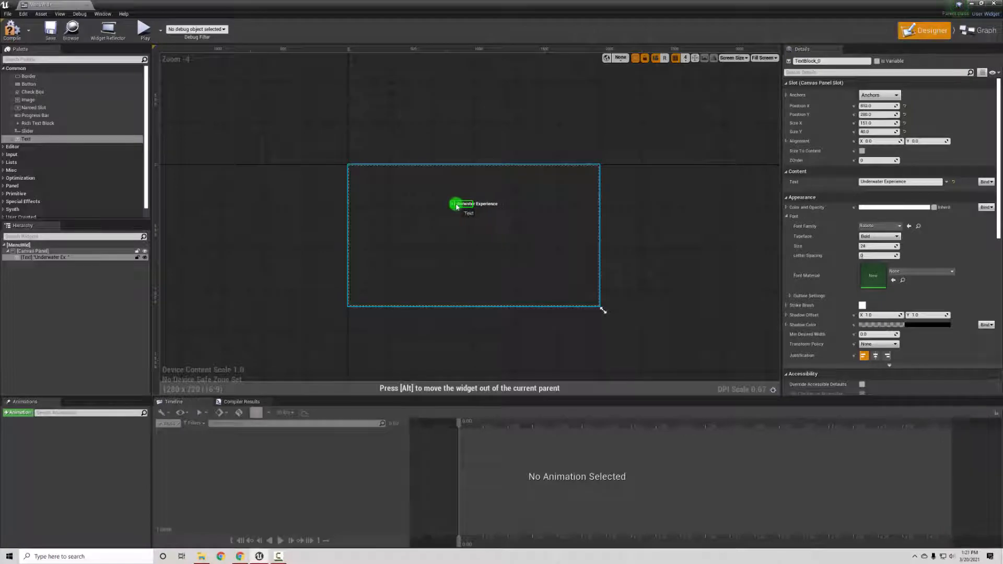
pyautogui.moveTo(454, 207); pyautogui.dragTo(454, 206)
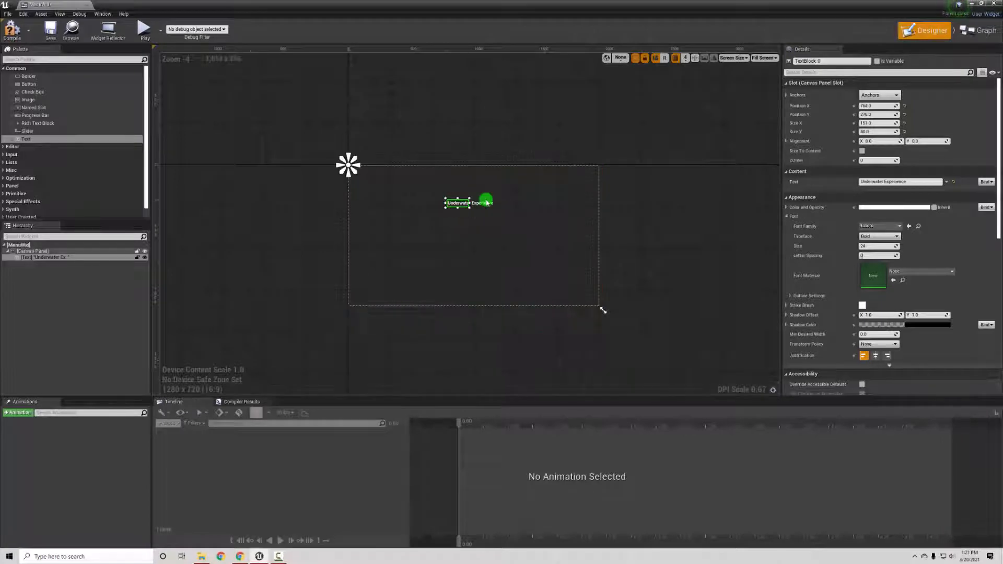
pyautogui.click(788, 216)
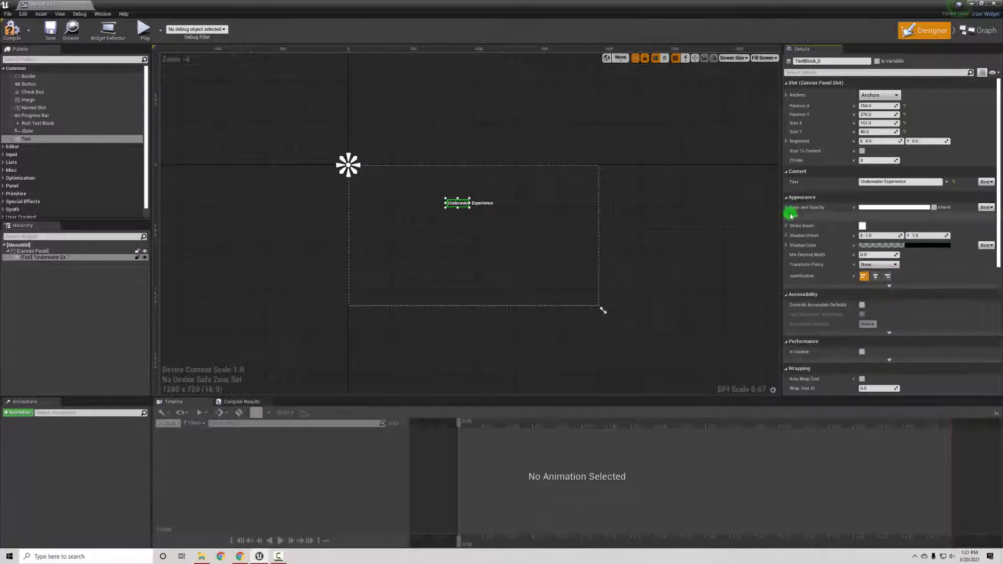
# Set the "Underwater Experience" title's font size to 72 and centre it near the canvas's upper edge, anchored at the top centre
pyautogui.click(791, 217)
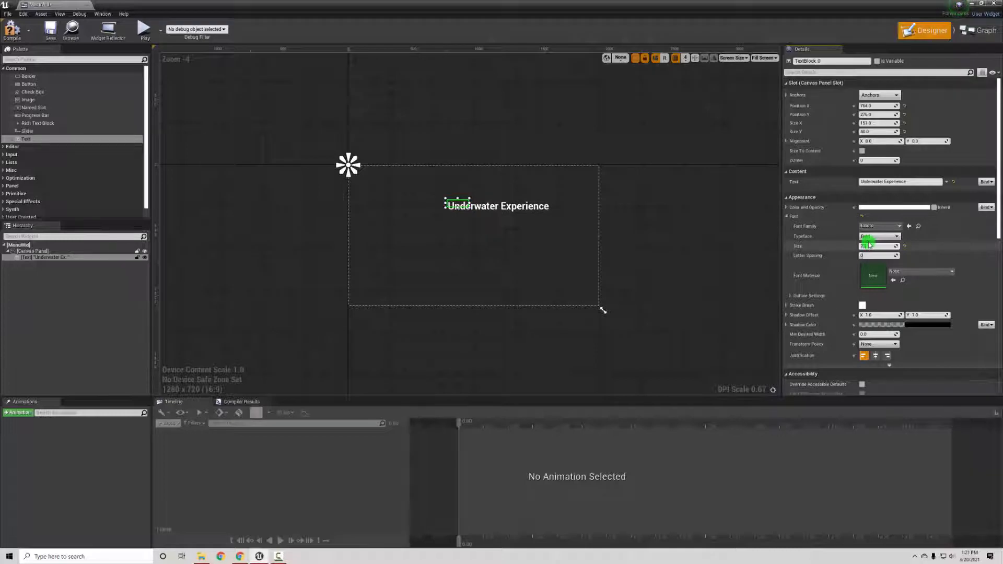
pyautogui.press('Return')
pyautogui.moveTo(447, 198); pyautogui.dragTo(417, 198)
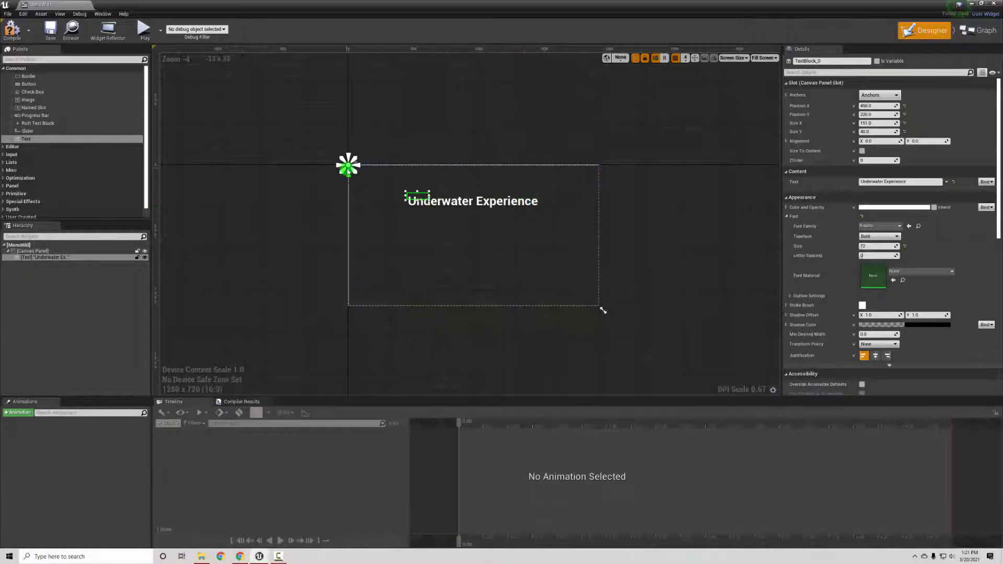
pyautogui.moveTo(349, 167); pyautogui.dragTo(474, 165)
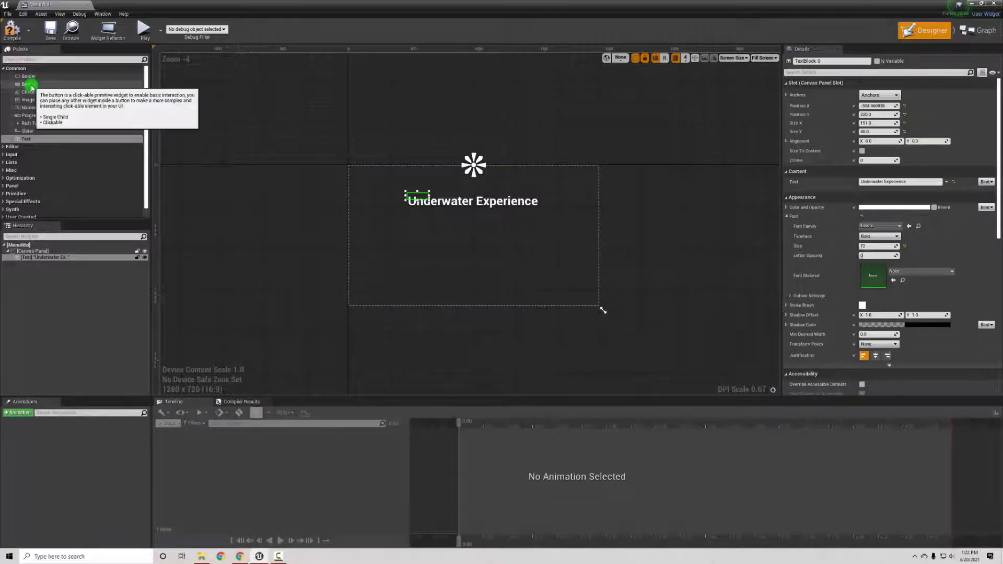
# Add a button about 421 × 100 centred below the title and anchor it to the canvas's top centre
pyautogui.moveTo(31, 85); pyautogui.dragTo(481, 231)
pyautogui.click(346, 166)
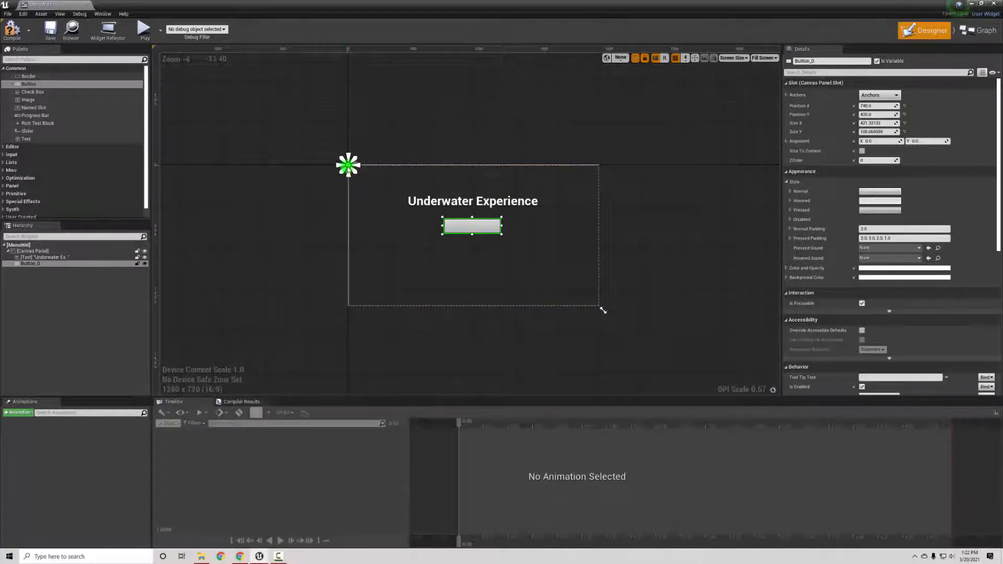
pyautogui.moveTo(348, 166); pyautogui.dragTo(473, 164)
pyautogui.moveTo(489, 227); pyautogui.dragTo(491, 229)
pyautogui.click(465, 252)
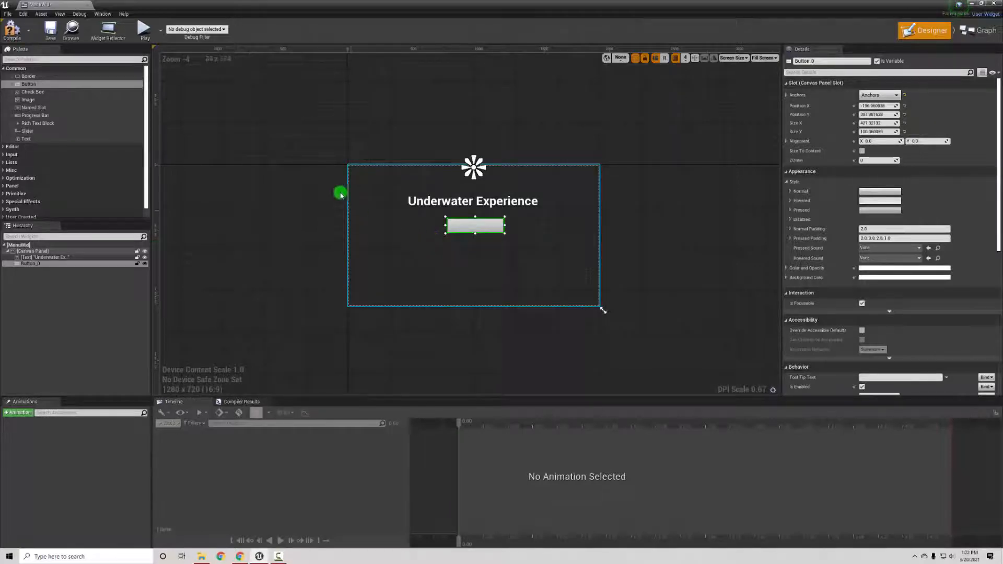
# Place a text widget inside the button below the title and set its text to "Start"
pyautogui.moveTo(59, 139); pyautogui.dragTo(488, 233)
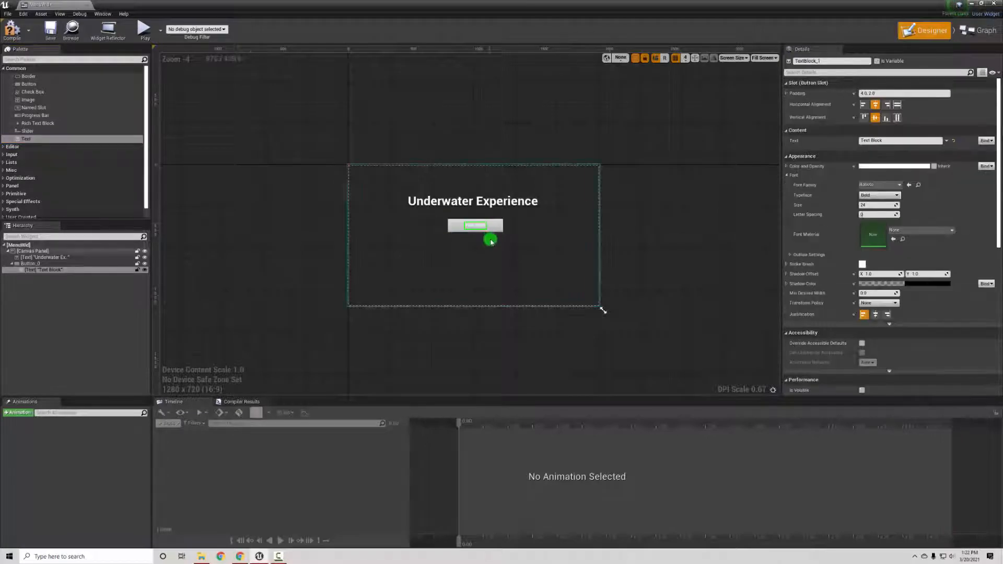
pyautogui.click(467, 230)
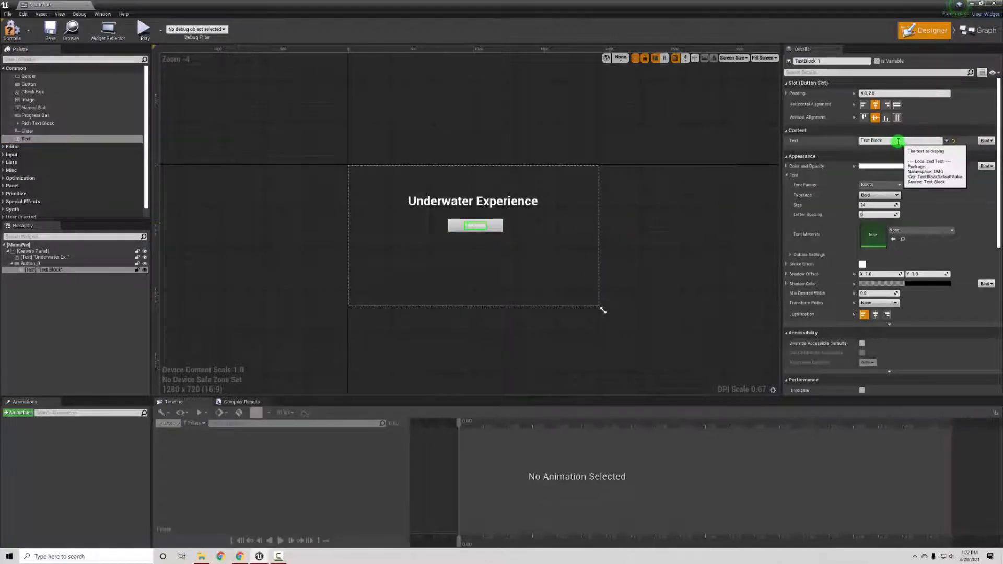
pyautogui.moveTo(897, 141); pyautogui.dragTo(826, 132)
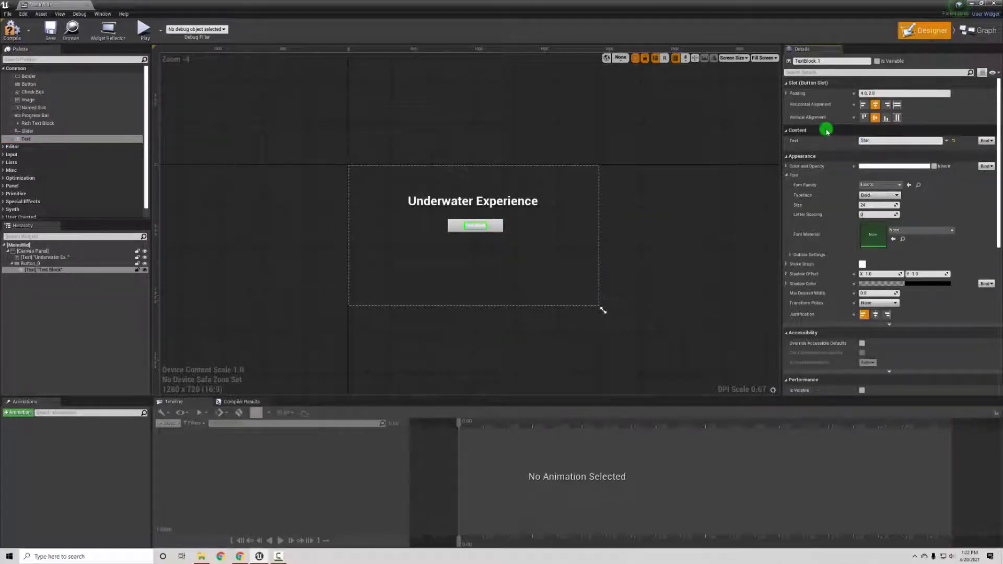
pyautogui.click(617, 248)
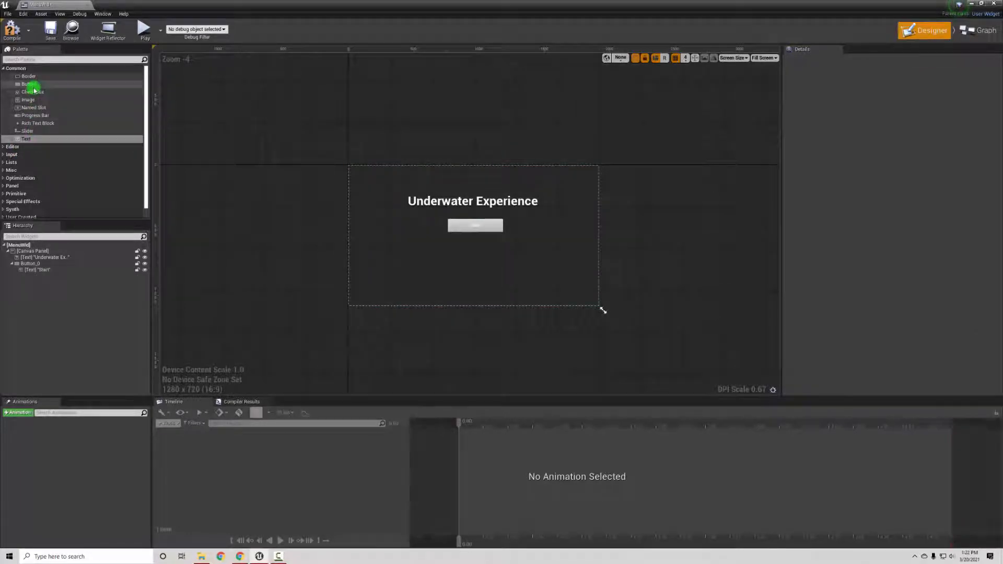
# Add a smaller button below the Start button, anchored at the canvas's top centre, and label it "Quit"
pyautogui.moveTo(33, 89); pyautogui.dragTo(477, 243)
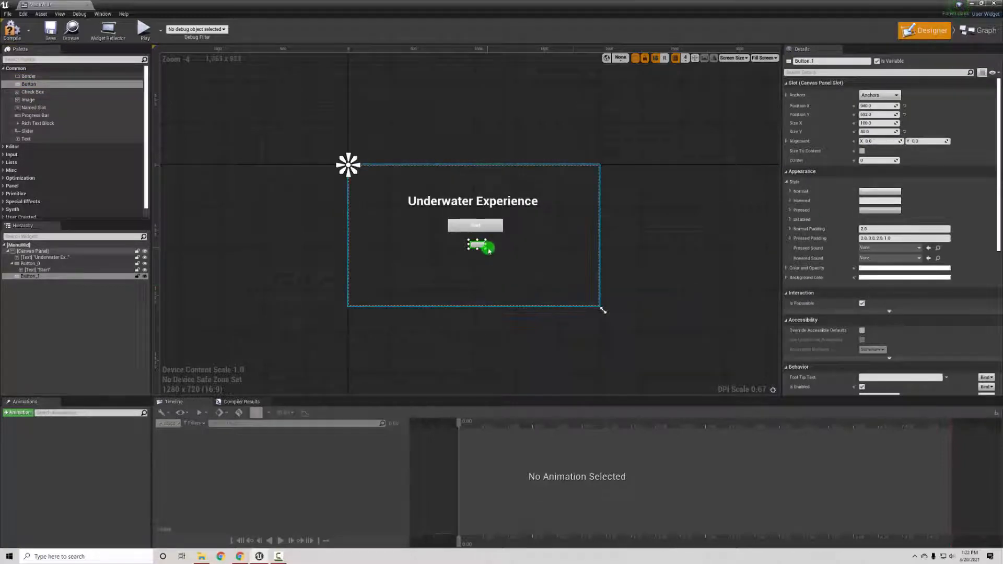
pyautogui.moveTo(485, 250)
pyautogui.mouseDown()
pyautogui.moveTo(495, 252)
pyautogui.moveTo(482, 248)
pyautogui.mouseUp()
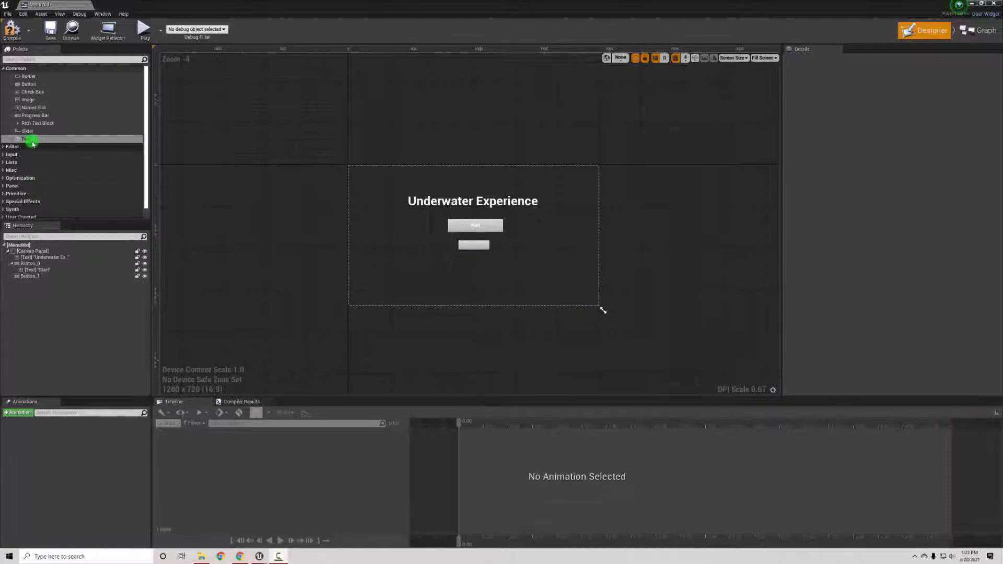
pyautogui.moveTo(32, 140); pyautogui.dragTo(474, 244)
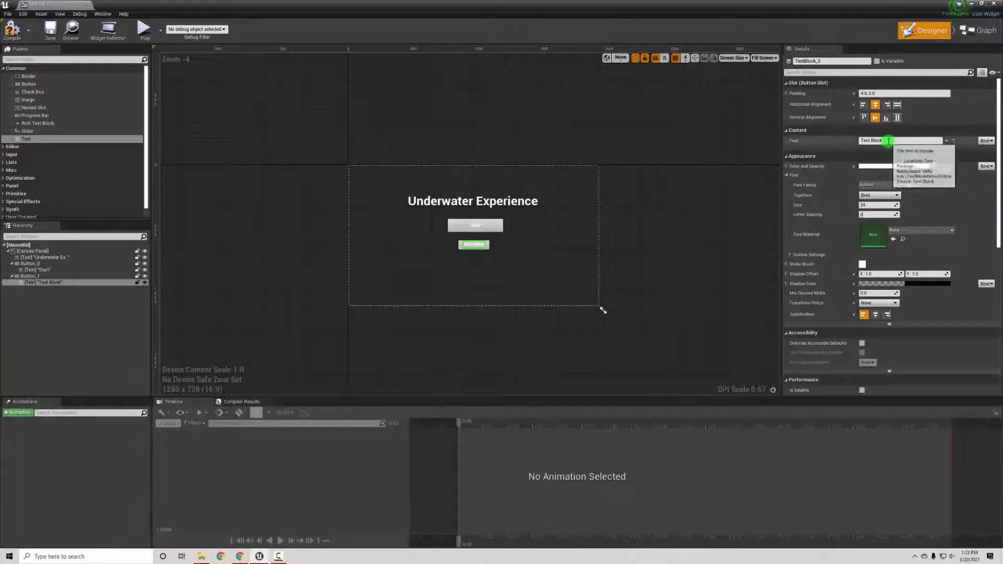
pyautogui.click(888, 141)
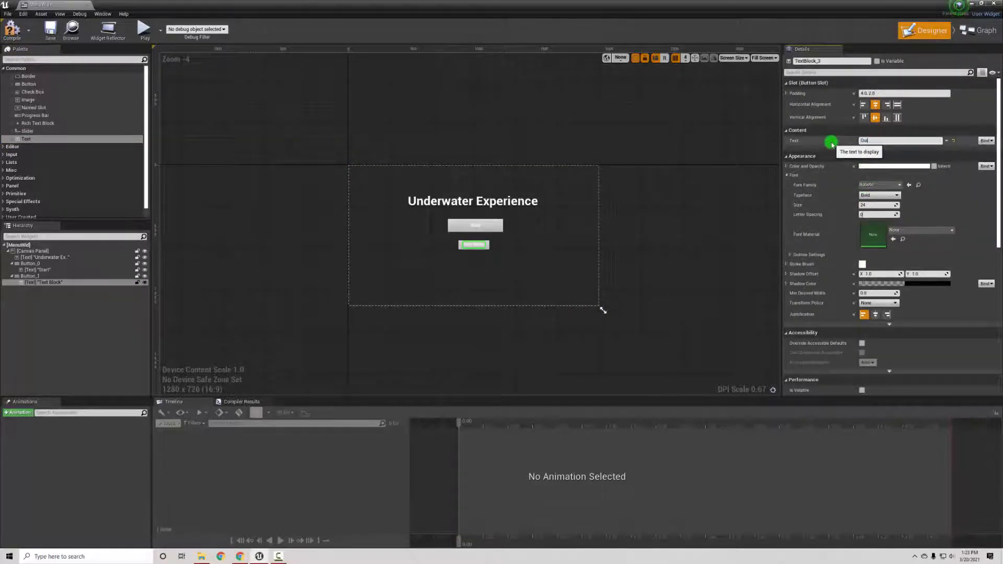
pyautogui.click(647, 239)
pyautogui.click(490, 249)
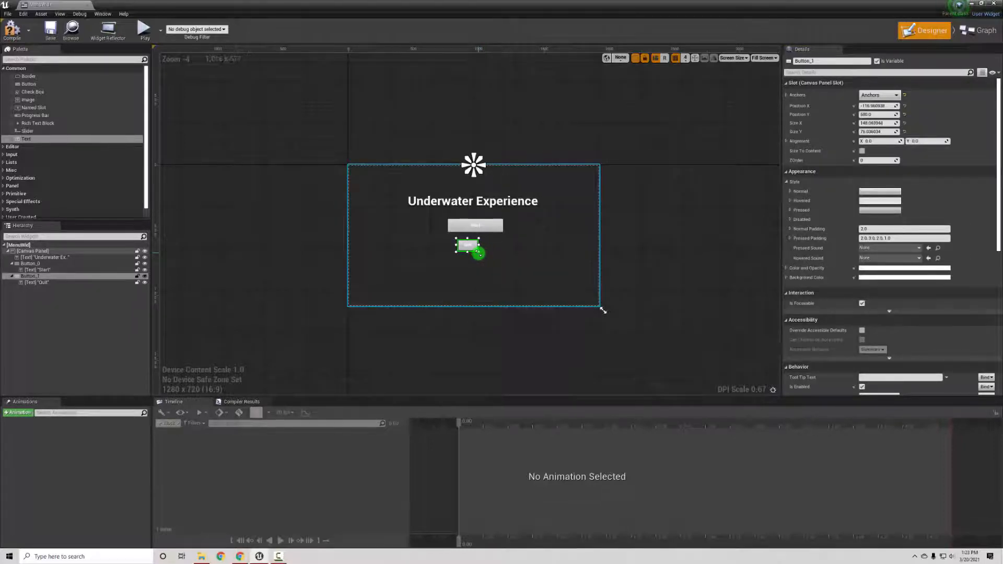
pyautogui.moveTo(473, 246); pyautogui.dragTo(486, 249)
# Create an On Clicked event for the Start button and connect an Open Level (by Name) node to it
pyautogui.click(499, 226)
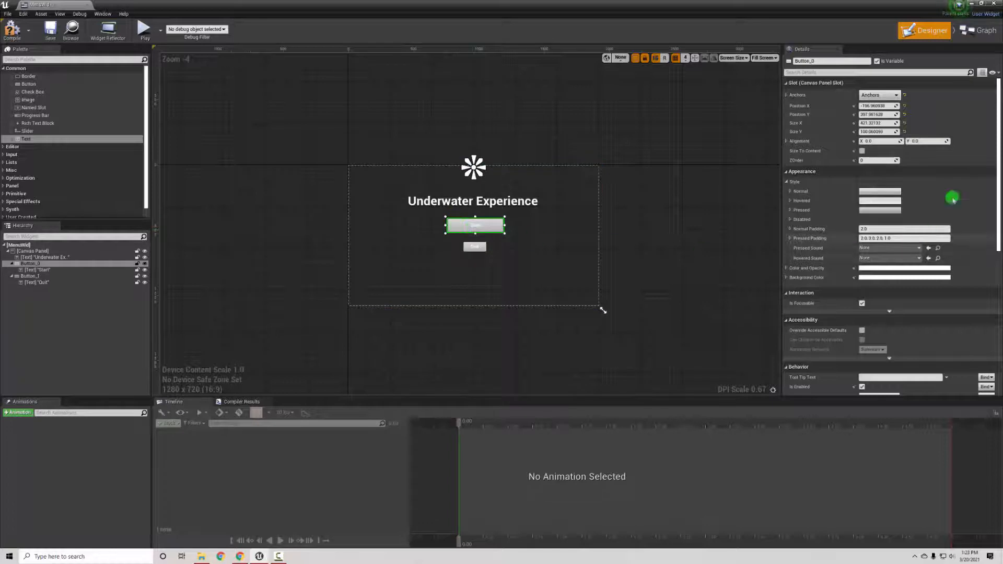
pyautogui.moveTo(999, 128); pyautogui.dragTo(1000, 291)
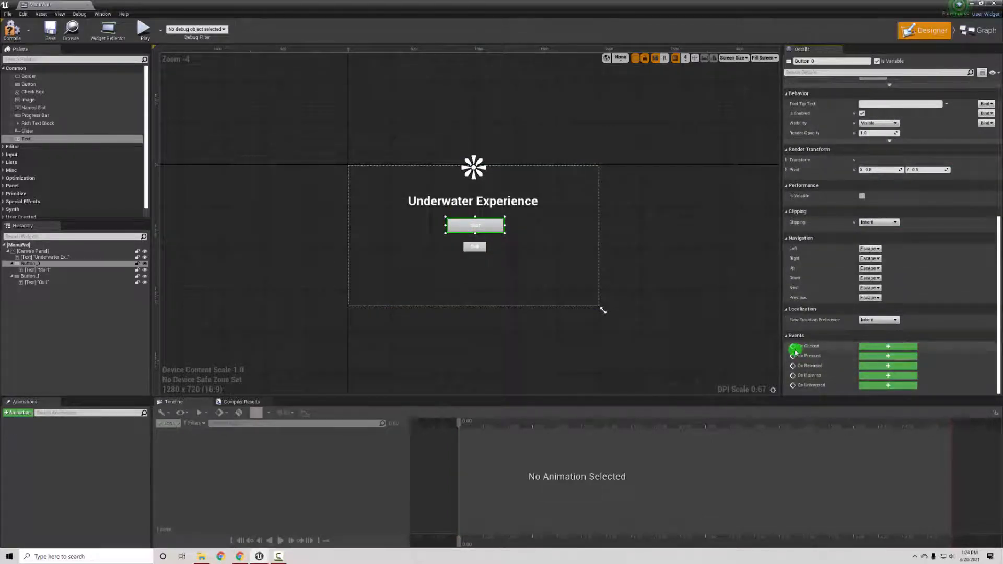
pyautogui.click(868, 351)
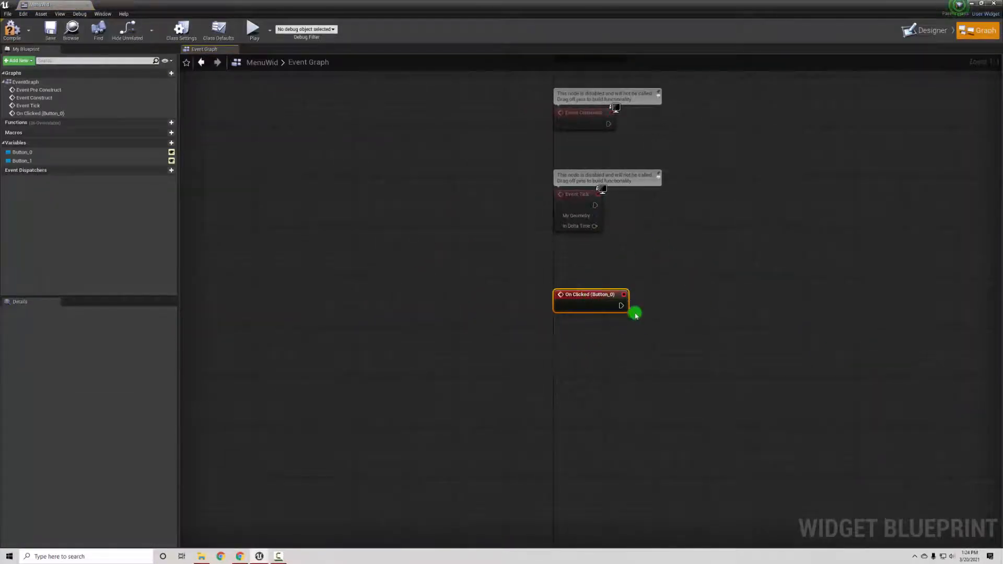
pyautogui.moveTo(624, 309); pyautogui.dragTo(693, 306)
pyautogui.write('open')
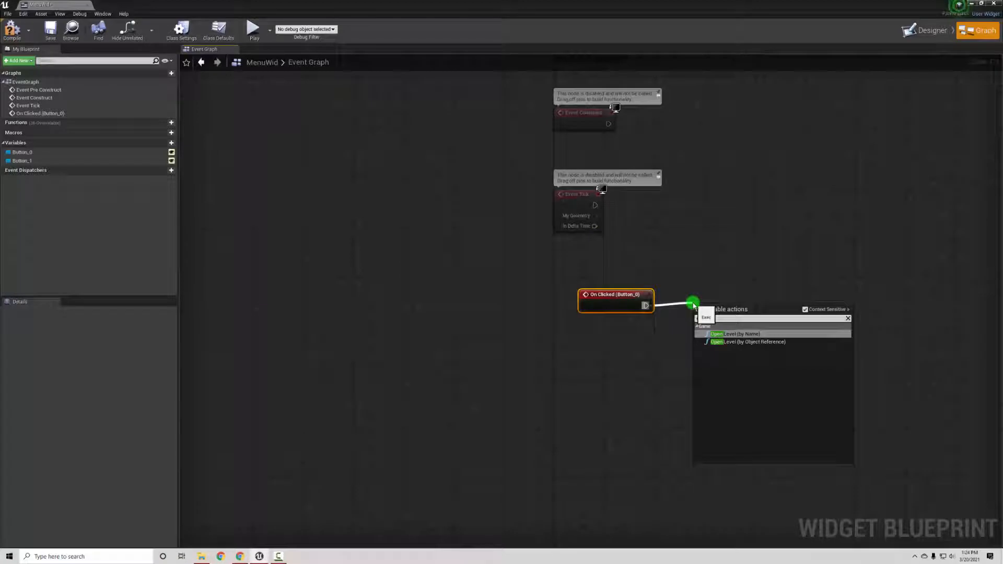
pyautogui.click(741, 335)
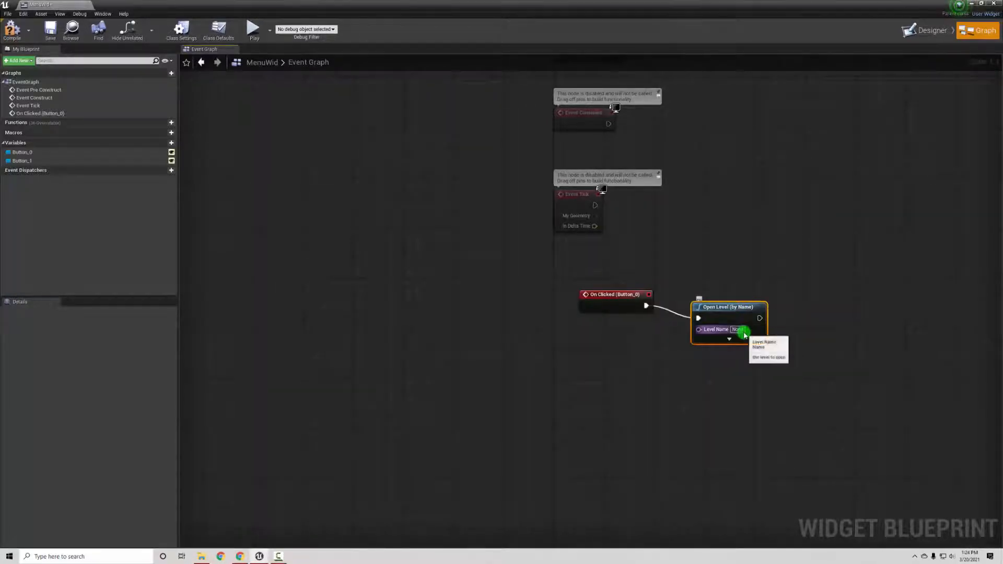
# Restore the MenuWid window to a smaller size and set the Open Level node's level name to testmap, aligning the node with its event
pyautogui.click(980, 4)
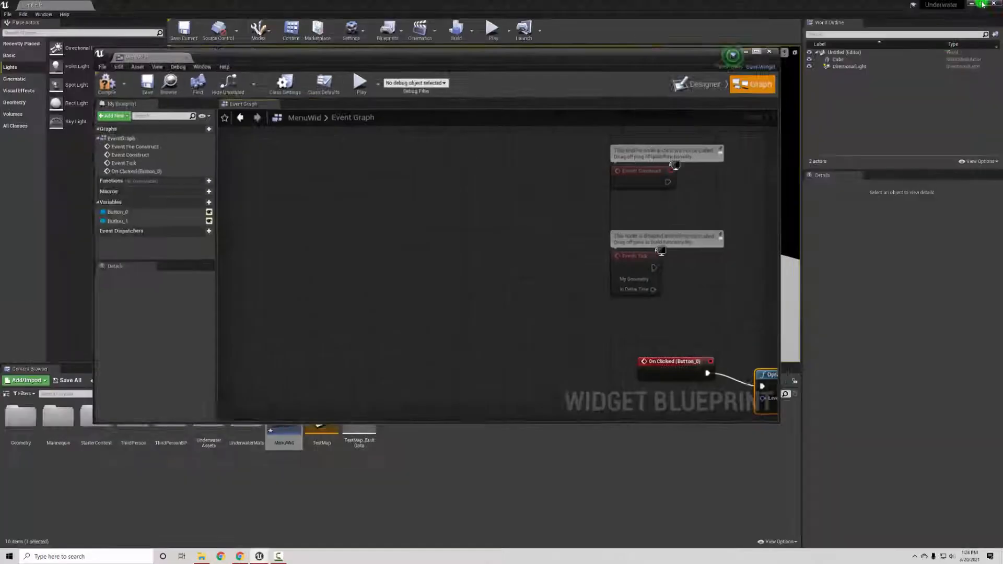
pyautogui.moveTo(599, 83); pyautogui.dragTo(503, 51)
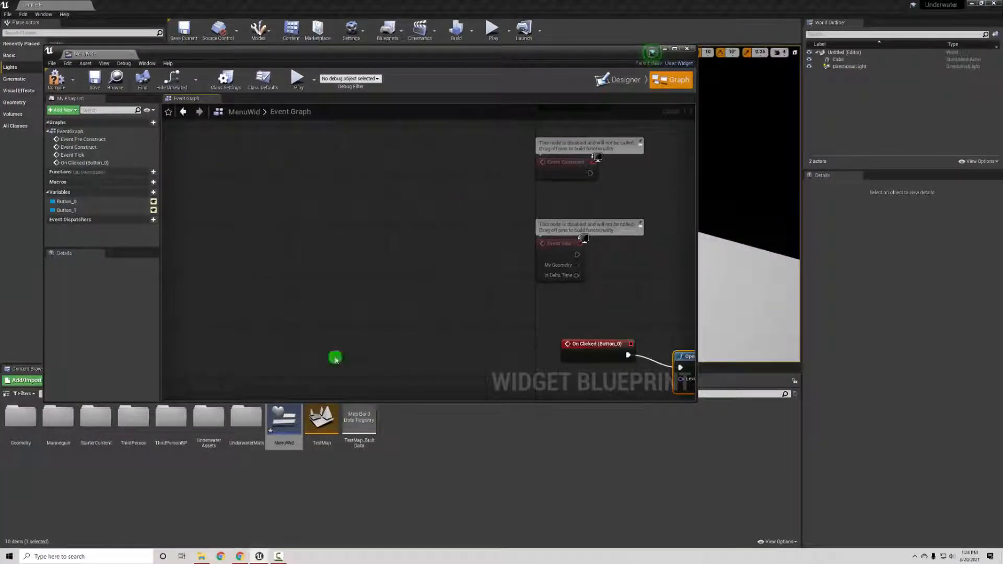
pyautogui.moveTo(695, 358); pyautogui.dragTo(539, 344, button='right')
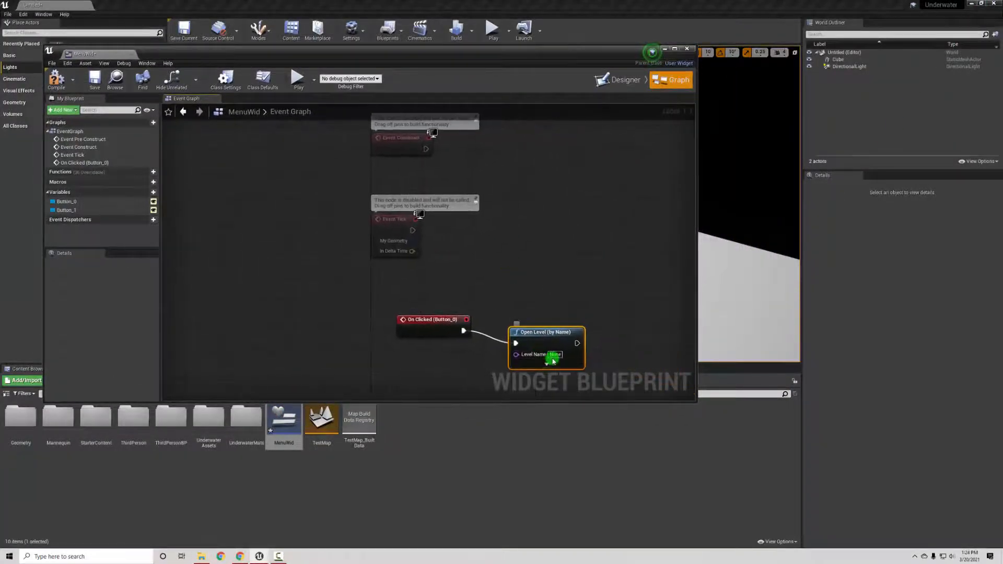
pyautogui.click(556, 355)
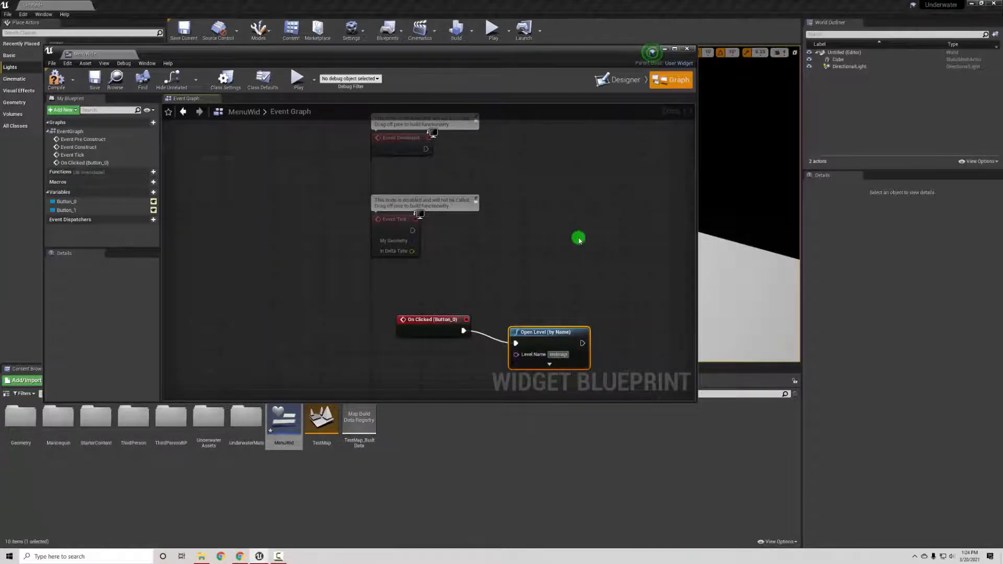
pyautogui.click(565, 283)
pyautogui.moveTo(531, 335); pyautogui.dragTo(524, 329)
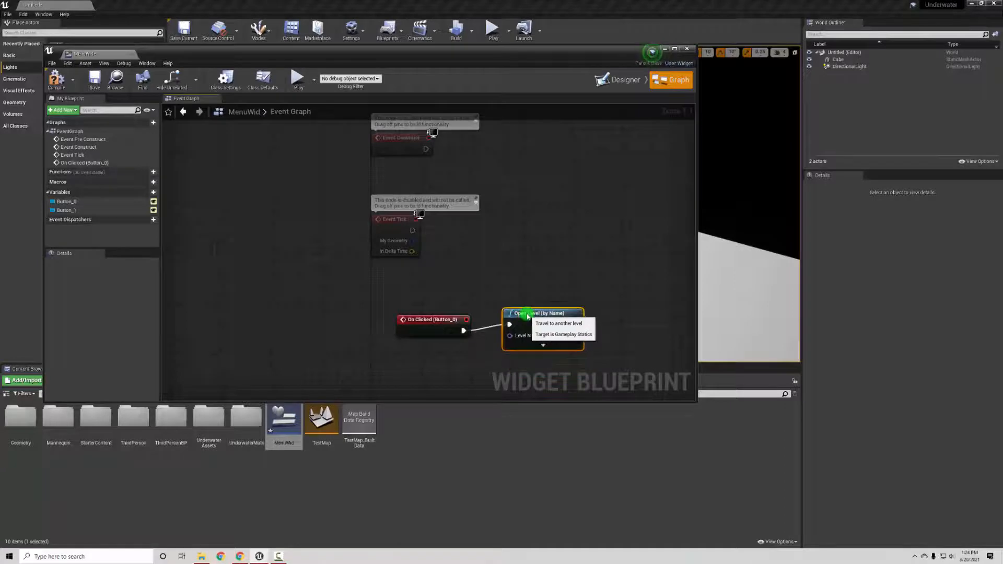
# Compile and save the MenuWid blueprint
pyautogui.moveTo(486, 263); pyautogui.dragTo(508, 235, button='right')
pyautogui.click(59, 88)
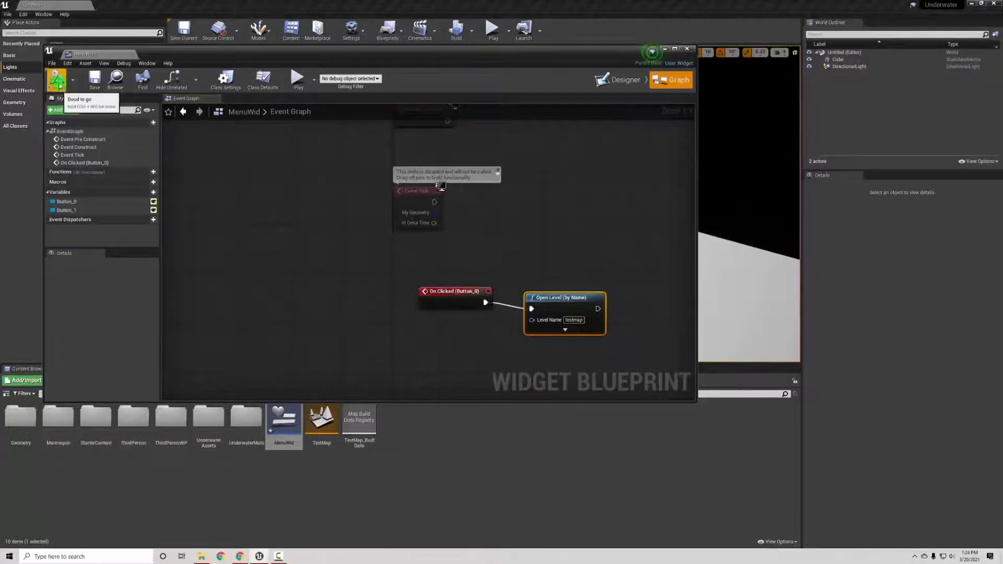
pyautogui.click(93, 79)
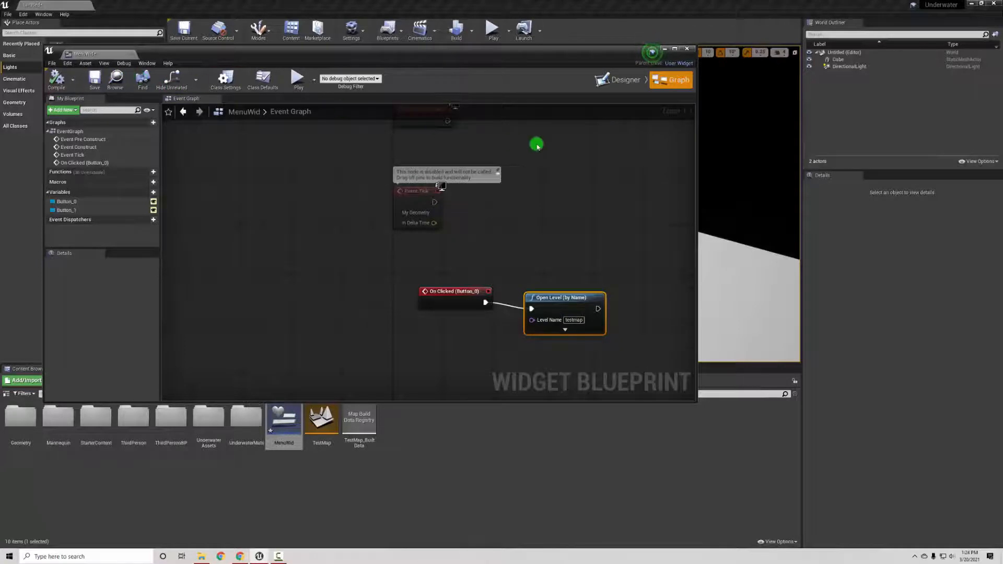
# Return to the widget layout and create an On Clicked event for the Quit button
pyautogui.click(620, 80)
pyautogui.click(351, 224)
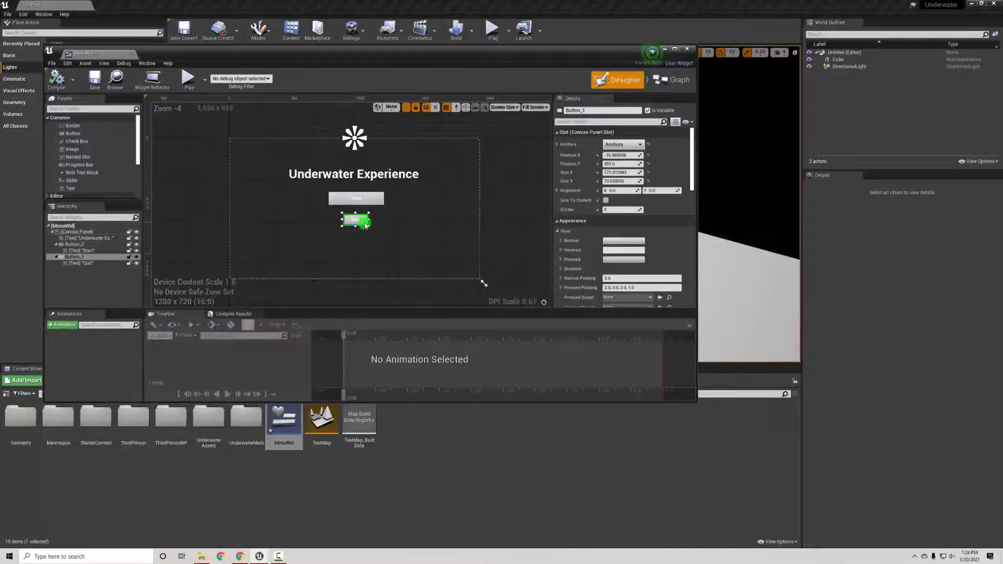
pyautogui.scroll(-5, 677, 209)
pyautogui.scroll(-6, 678, 208)
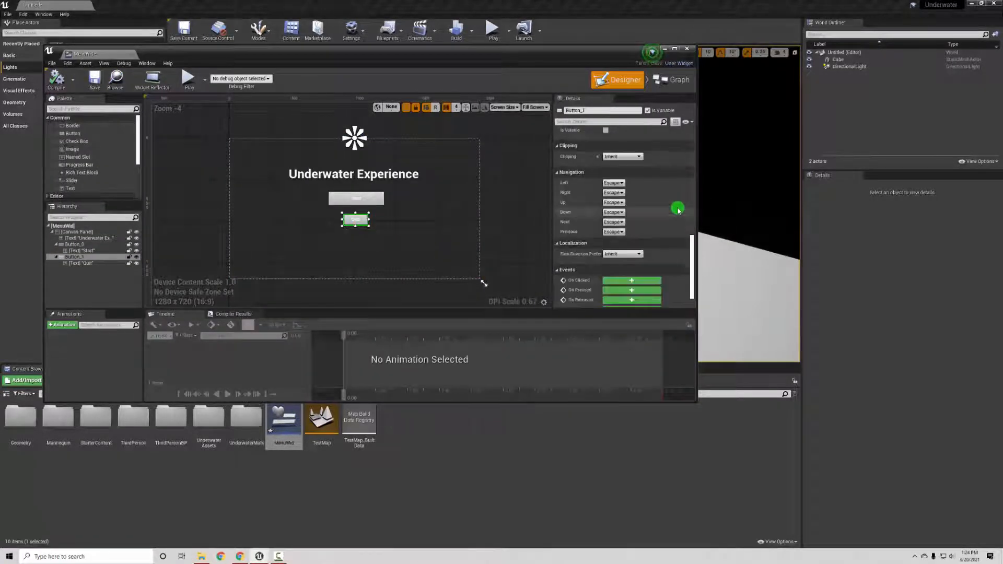
pyautogui.click(617, 260)
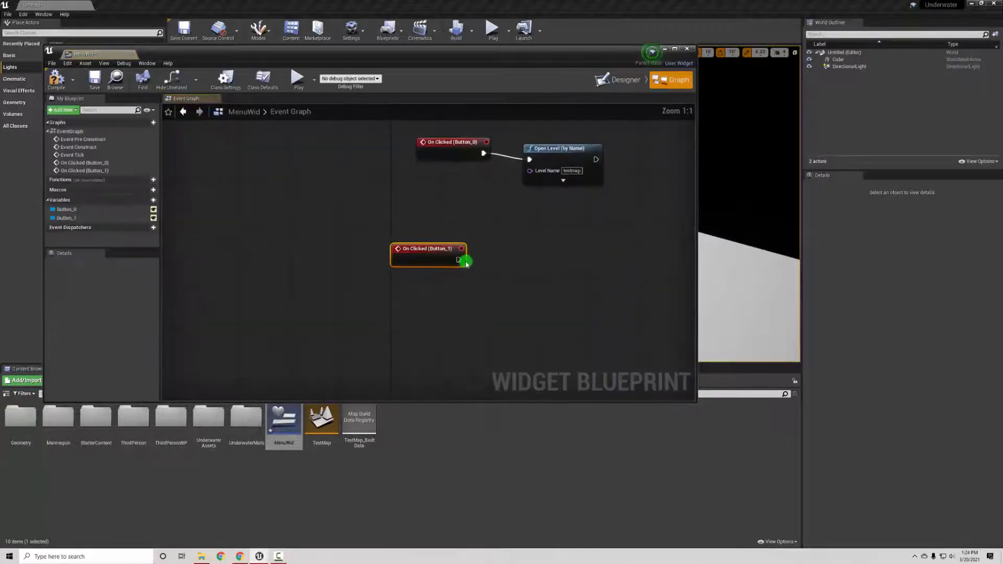
# Connect a Quit Game node to the Quit button's On Clicked event and line the two nodes up
pyautogui.moveTo(459, 256); pyautogui.dragTo(556, 273)
pyautogui.write('quit')
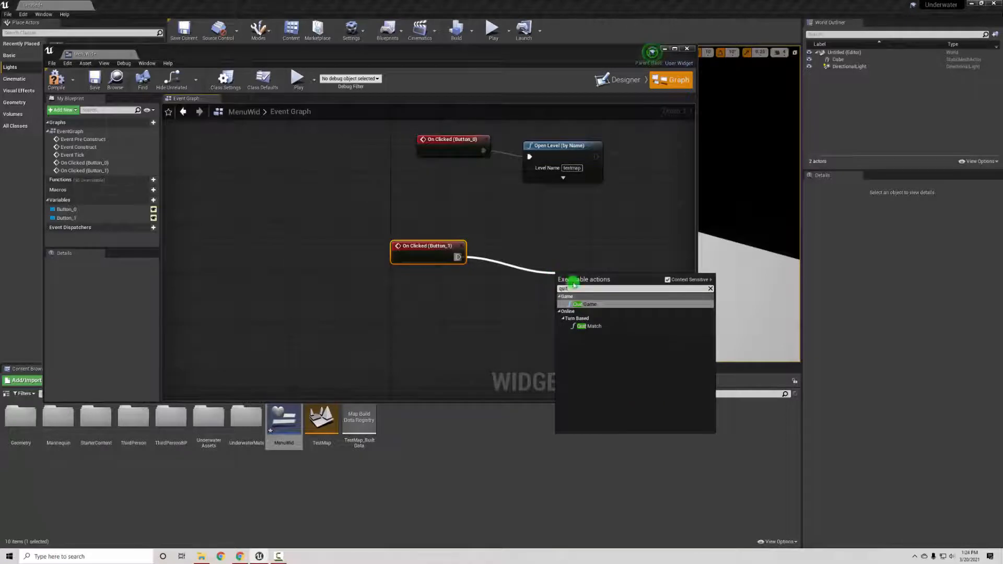
pyautogui.click(601, 305)
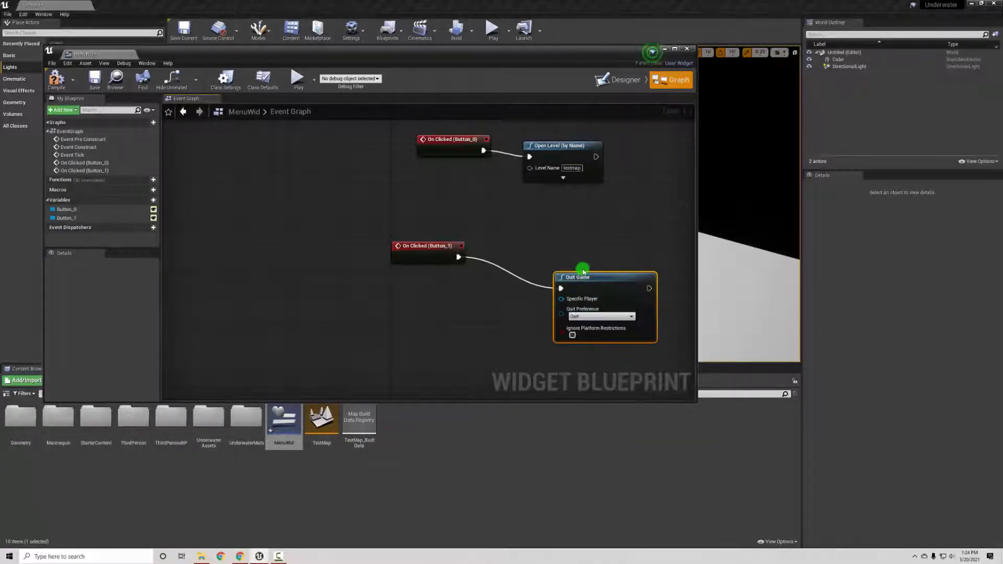
pyautogui.moveTo(584, 271); pyautogui.dragTo(539, 253)
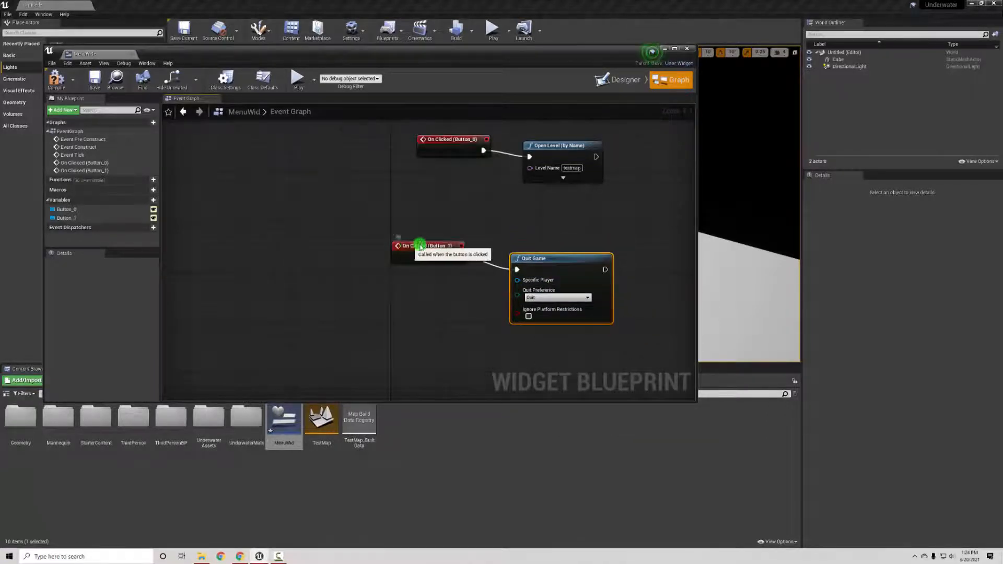
pyautogui.moveTo(420, 247); pyautogui.dragTo(446, 253)
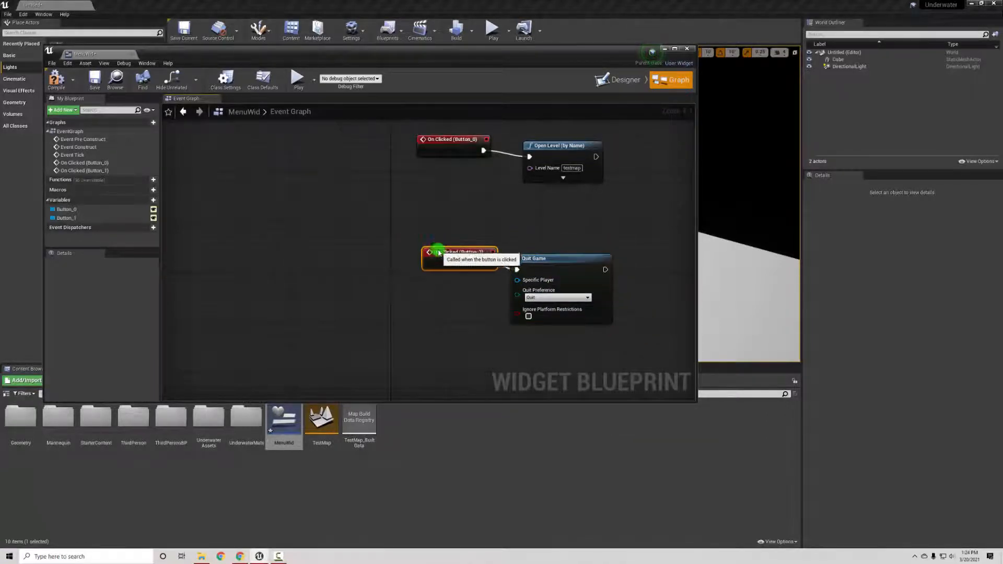
# Save the MenuWid blueprint and close its editor to return to the level viewport
pyautogui.click(87, 88)
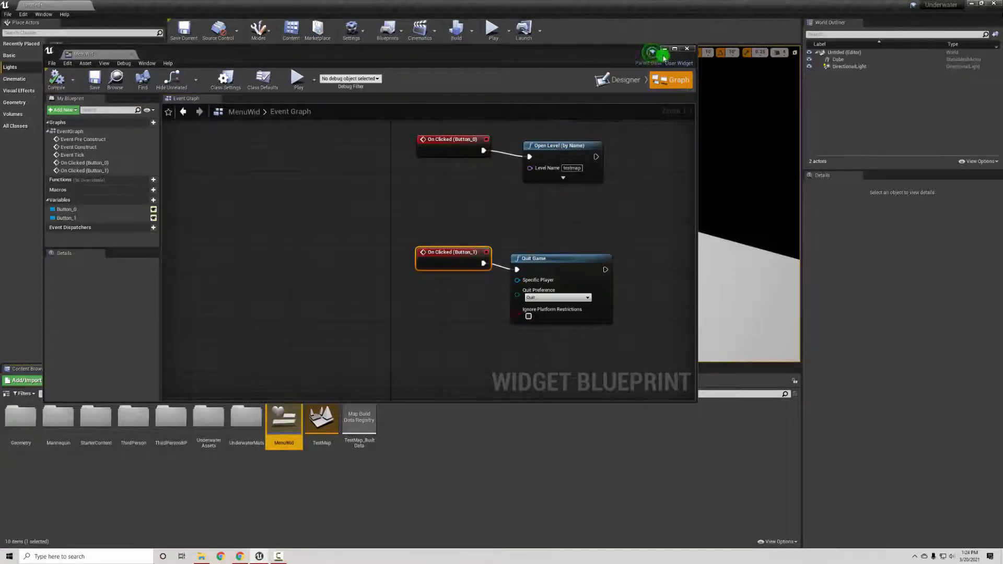
pyautogui.click(688, 50)
pyautogui.moveTo(545, 204); pyautogui.dragTo(488, 212, button='right')
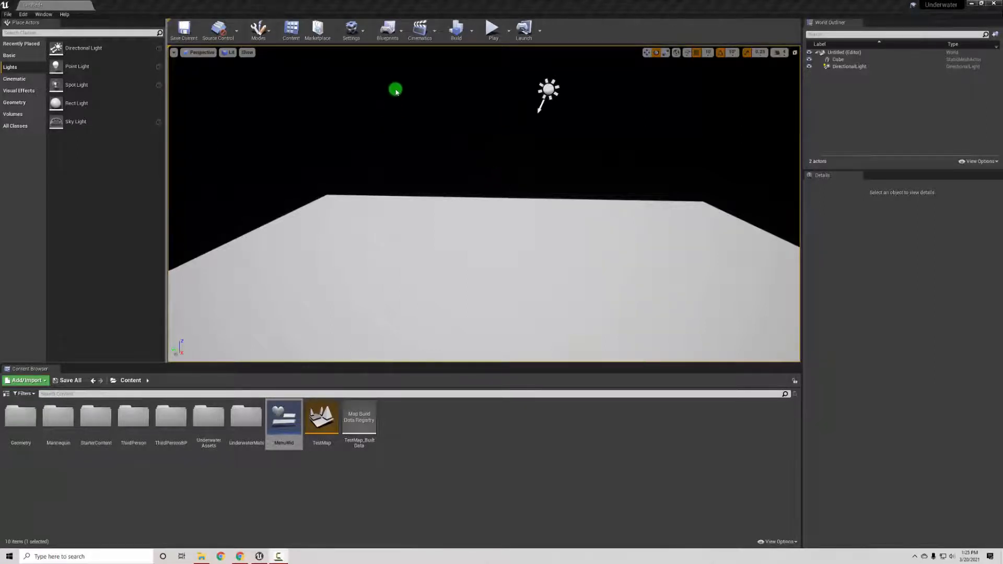
# Open the level blueprint and connect a Create Widget node to Event BeginPlay, lining the two nodes up
pyautogui.click(390, 29)
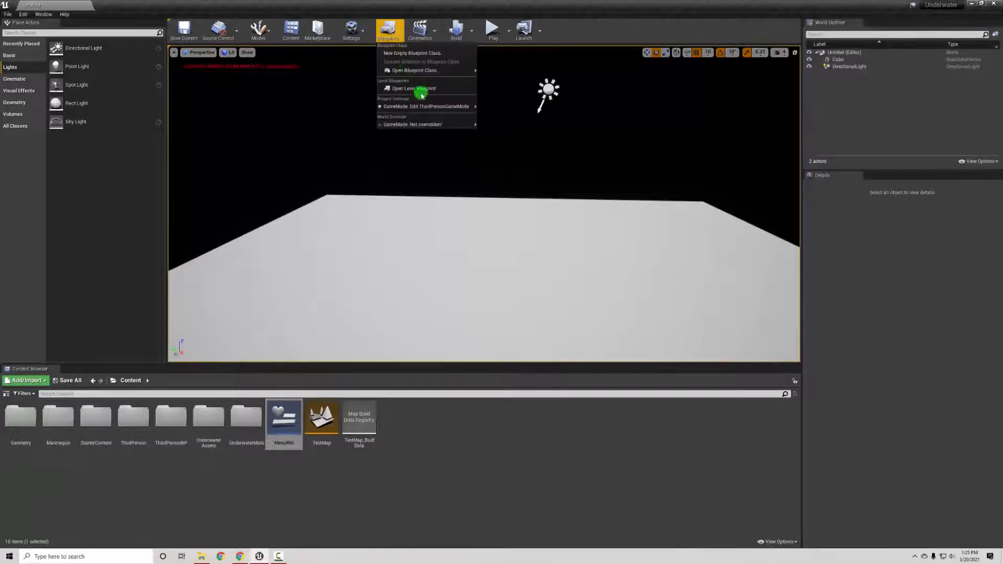
pyautogui.click(411, 87)
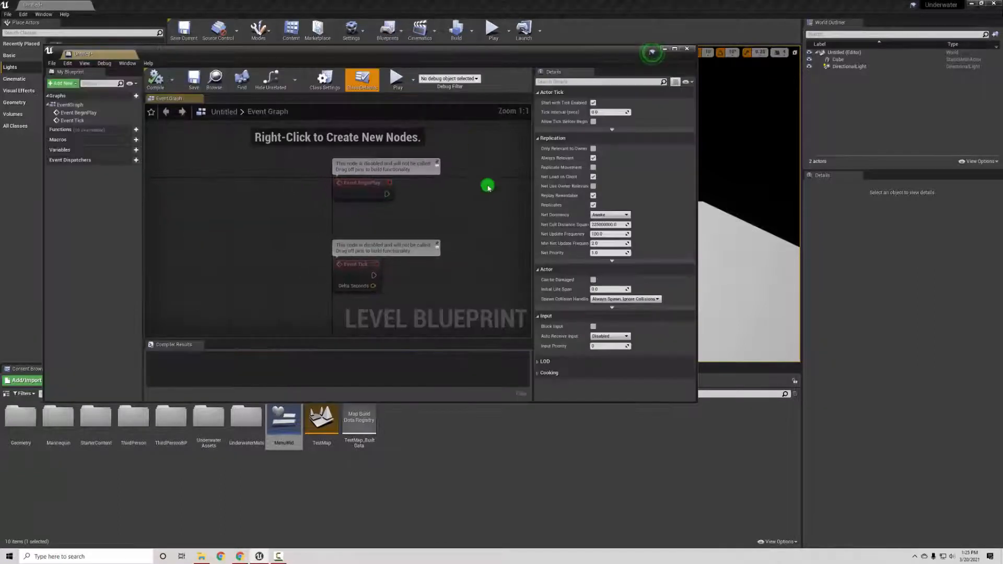
pyautogui.moveTo(482, 196); pyautogui.dragTo(377, 214, button='right')
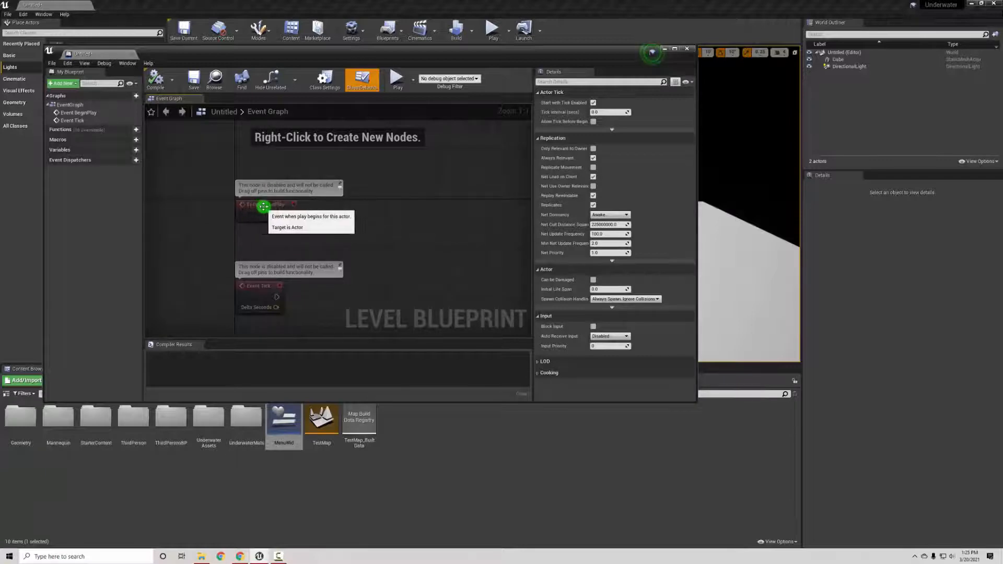
pyautogui.moveTo(287, 218); pyautogui.dragTo(369, 215)
pyautogui.write('create wid')
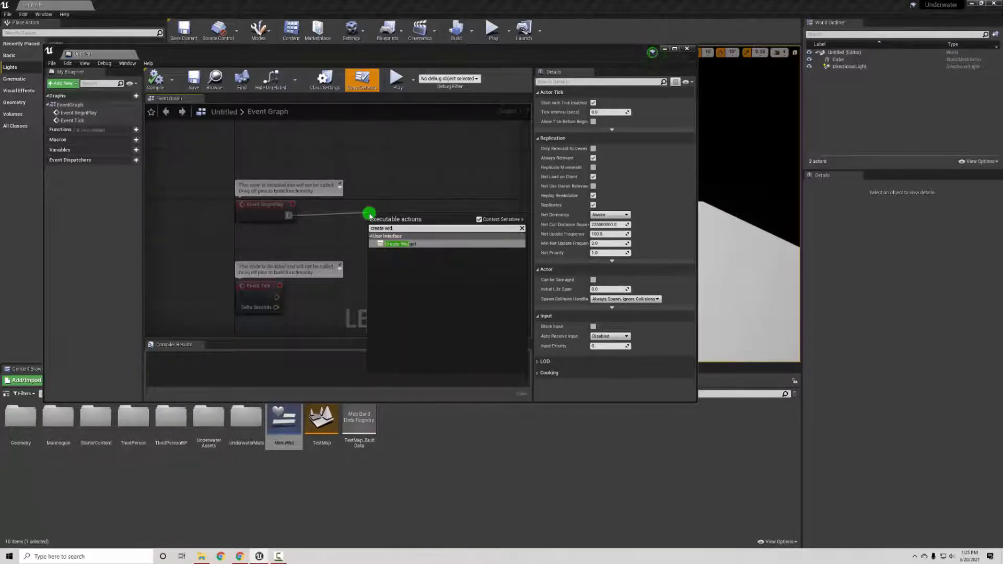
pyautogui.click(424, 243)
pyautogui.moveTo(416, 213); pyautogui.dragTo(410, 202)
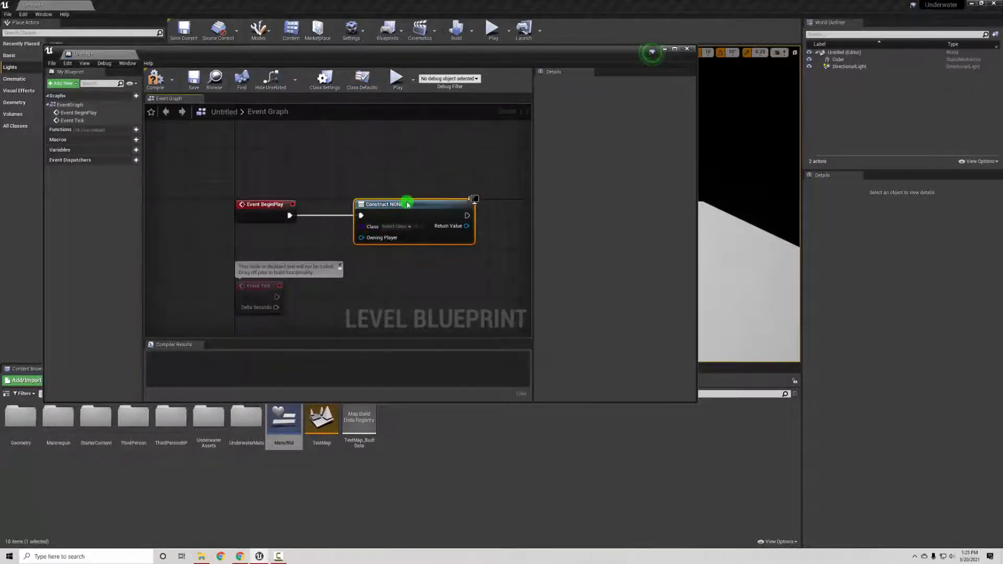
# Set the Create Widget node's class to MenuWid, place it closer to Event BeginPlay, and relocate Event Tick above them
pyautogui.click(409, 226)
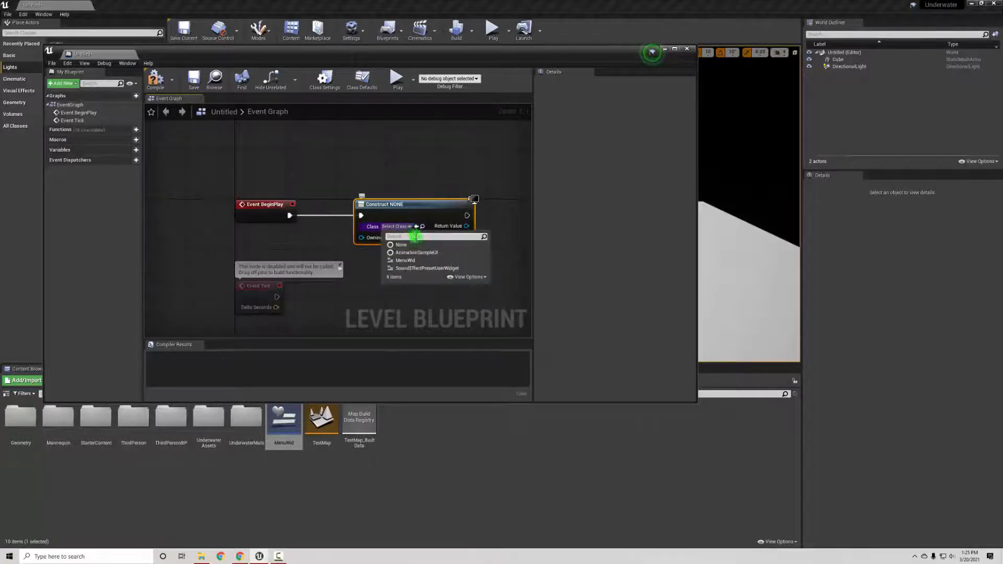
pyautogui.click(417, 261)
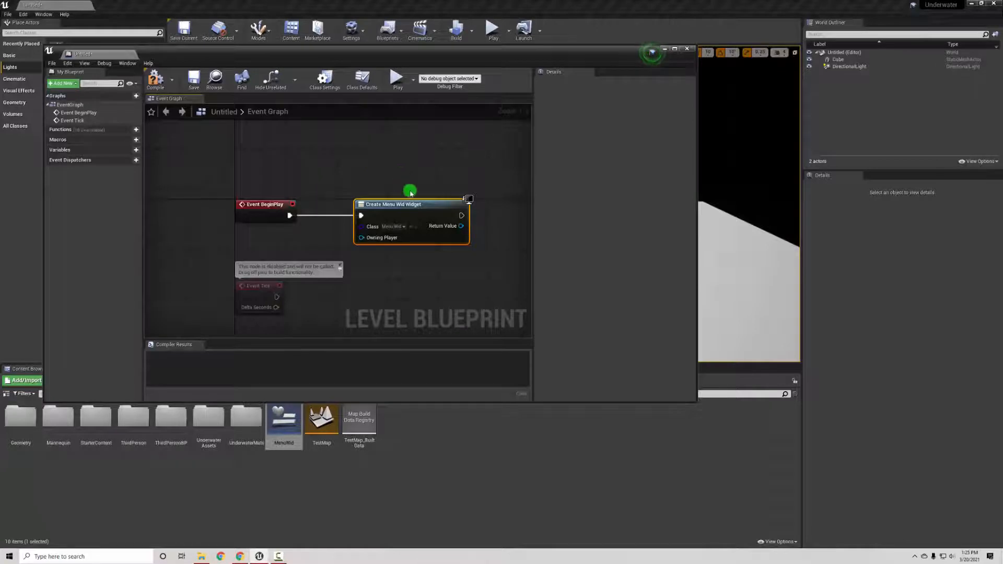
pyautogui.moveTo(410, 194); pyautogui.dragTo(370, 209)
pyautogui.moveTo(183, 252); pyautogui.dragTo(289, 313)
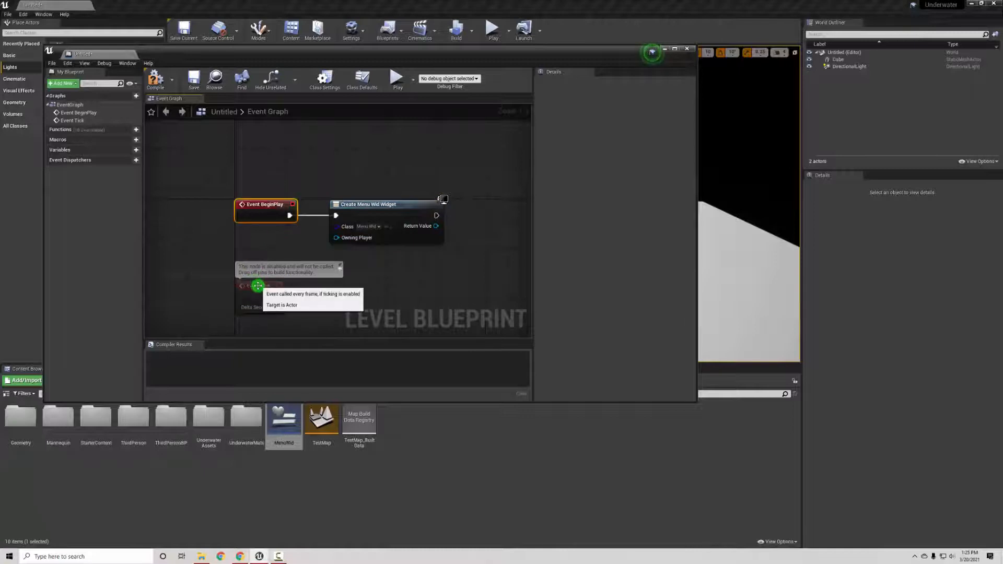
pyautogui.moveTo(257, 283); pyautogui.dragTo(274, 129)
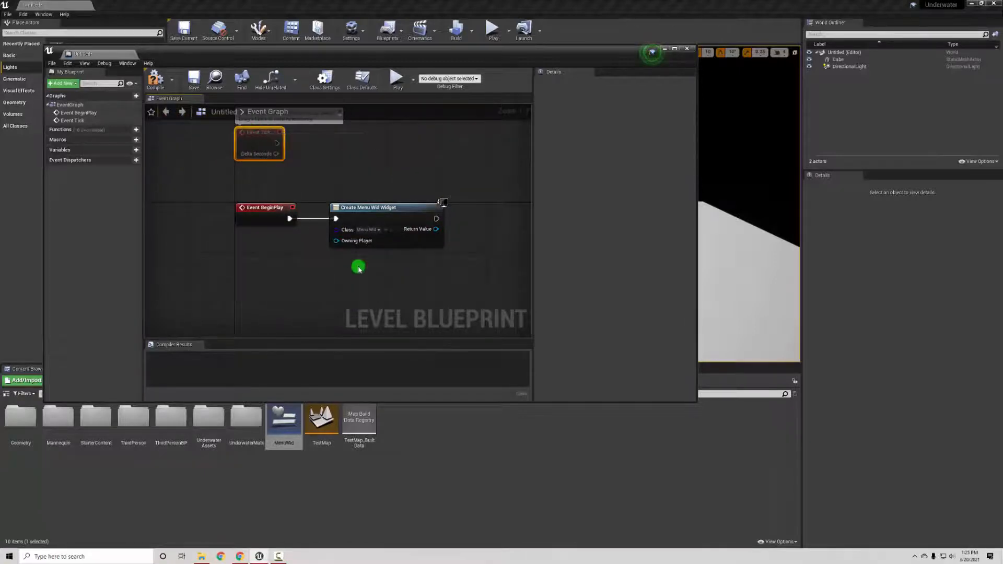
# Connect an Add to Viewport node after the Create Menu Wid Widget node and link the widget's Return Value to its Target
pyautogui.moveTo(358, 269); pyautogui.dragTo(289, 282, button='right')
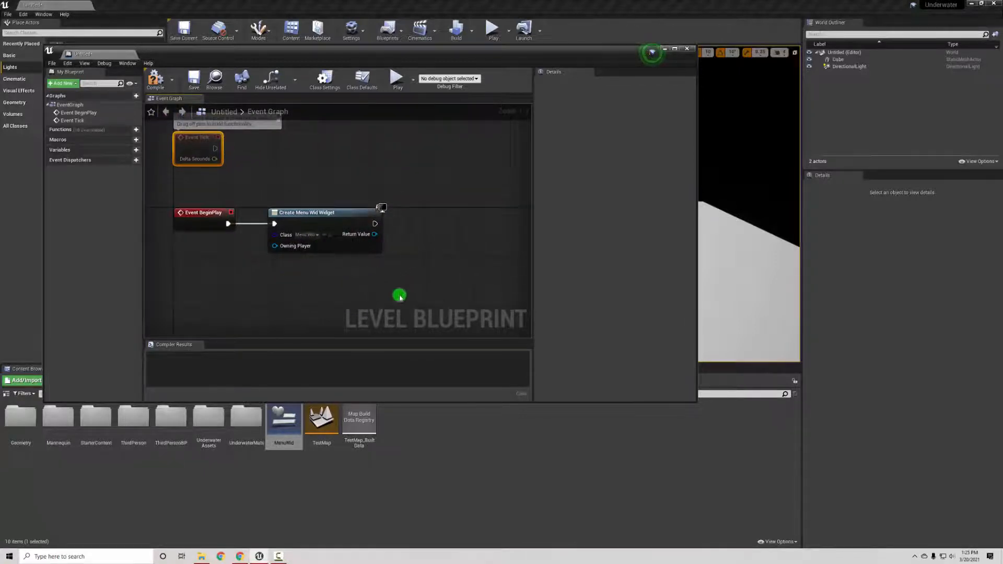
pyautogui.moveTo(375, 224); pyautogui.dragTo(420, 231)
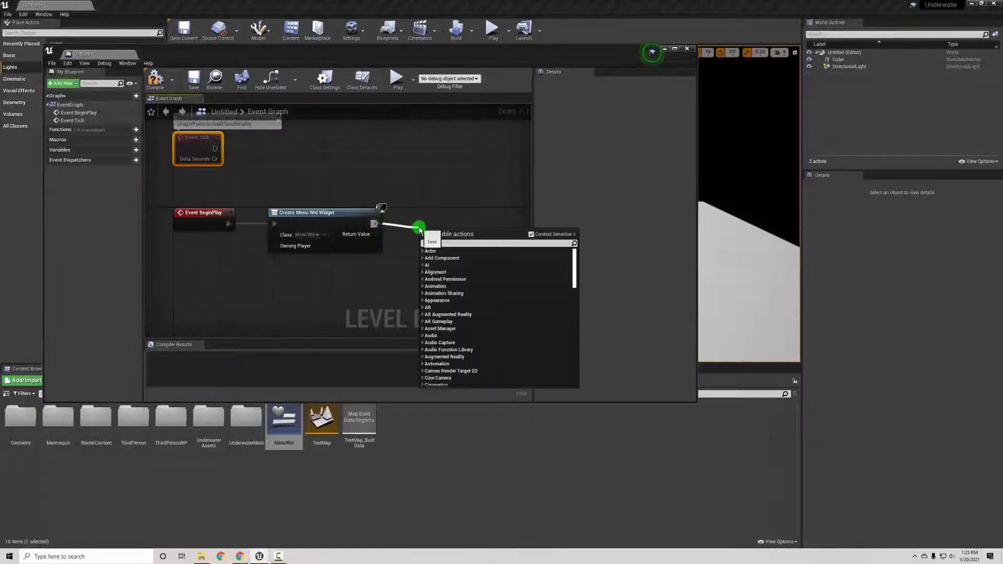
pyautogui.write('add to')
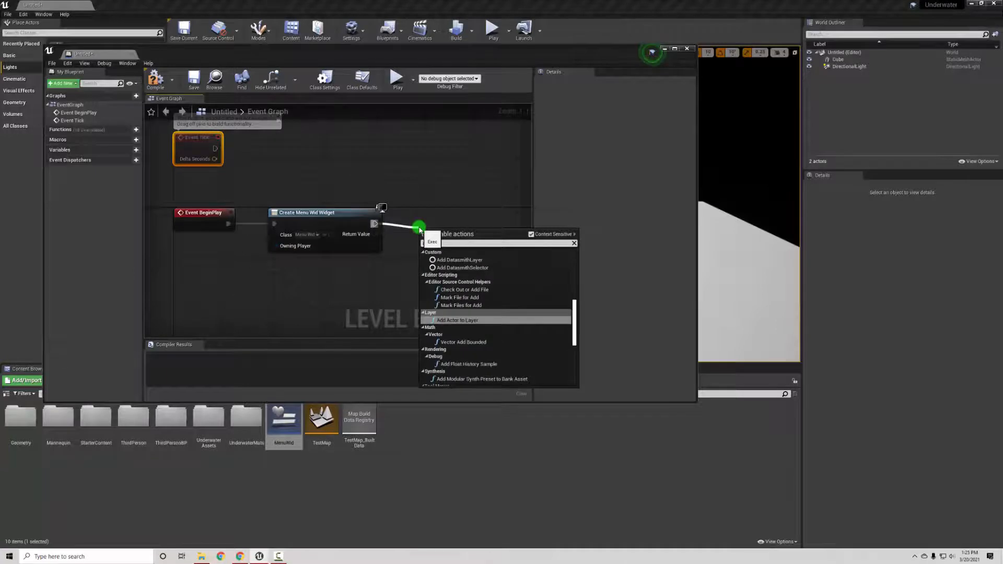
pyautogui.write(' vie')
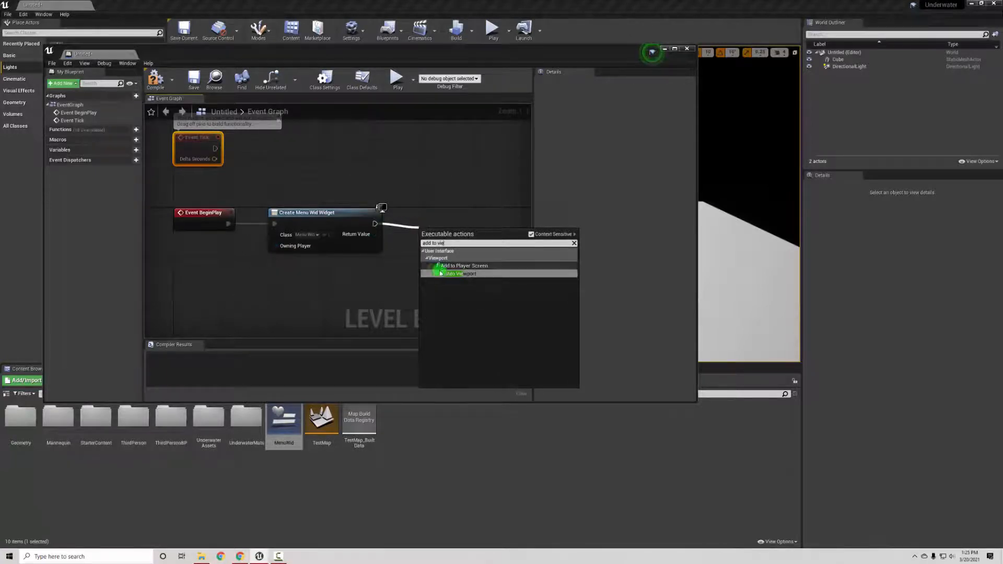
pyautogui.click(460, 274)
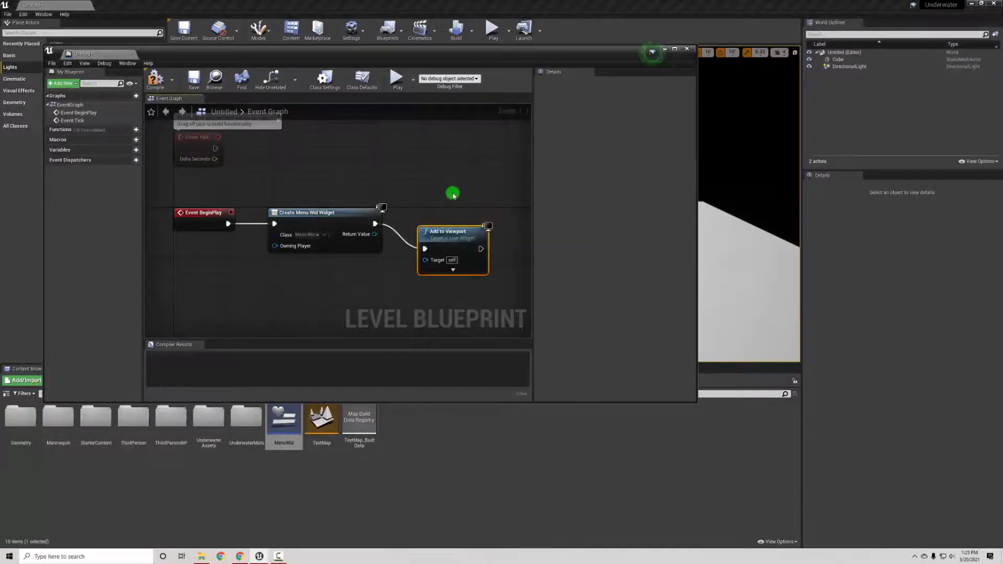
pyautogui.moveTo(453, 231); pyautogui.dragTo(453, 213)
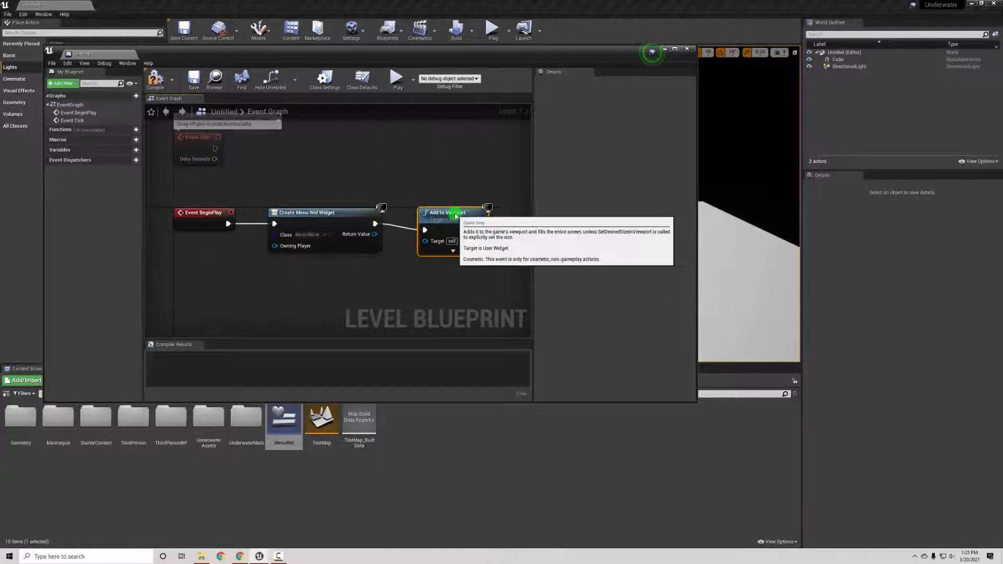
pyautogui.moveTo(376, 234); pyautogui.dragTo(425, 241)
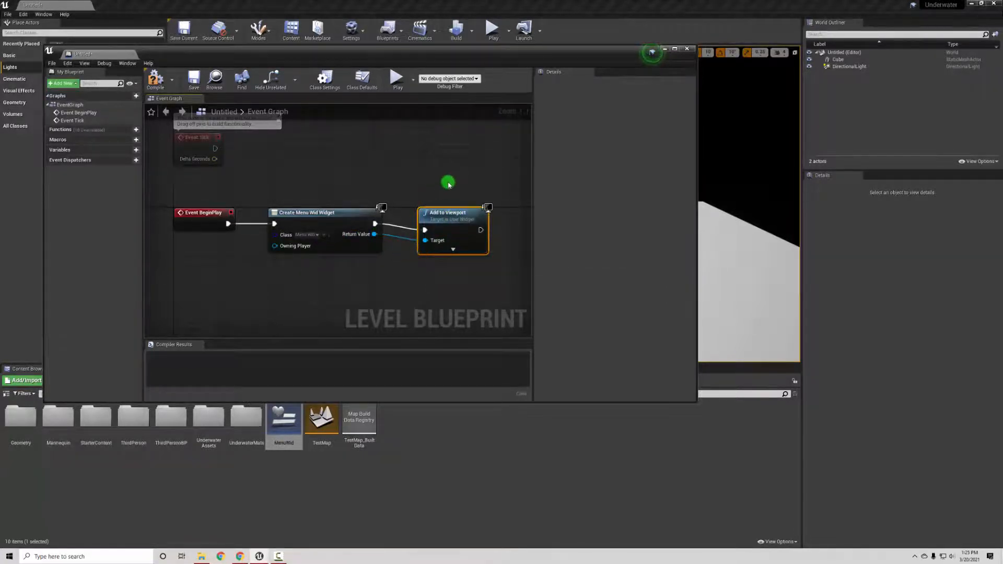
pyautogui.moveTo(474, 229); pyautogui.dragTo(438, 204, button='right')
pyautogui.moveTo(374, 260); pyautogui.dragTo(359, 273, button='right')
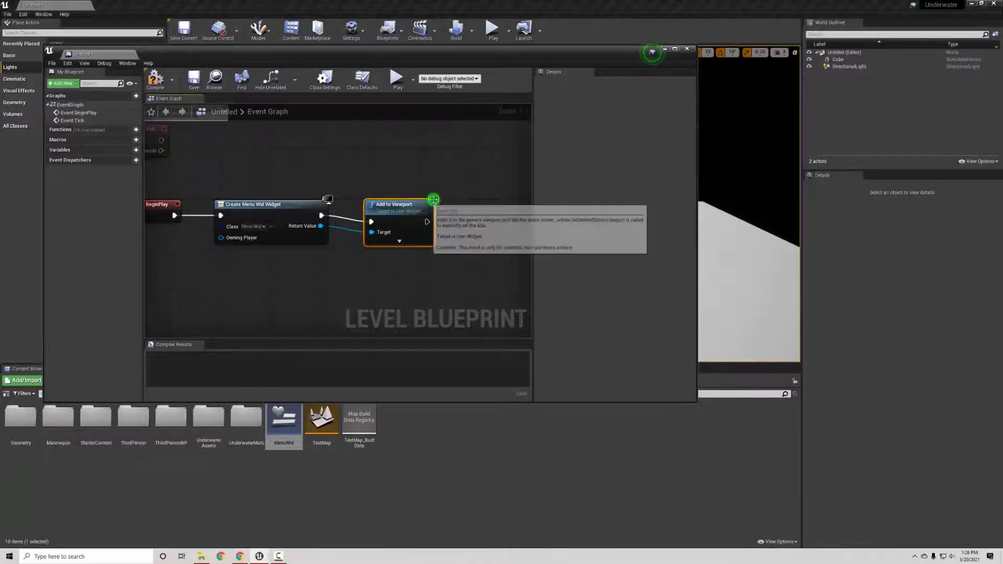
pyautogui.moveTo(427, 223); pyautogui.dragTo(466, 228)
pyautogui.write('set show')
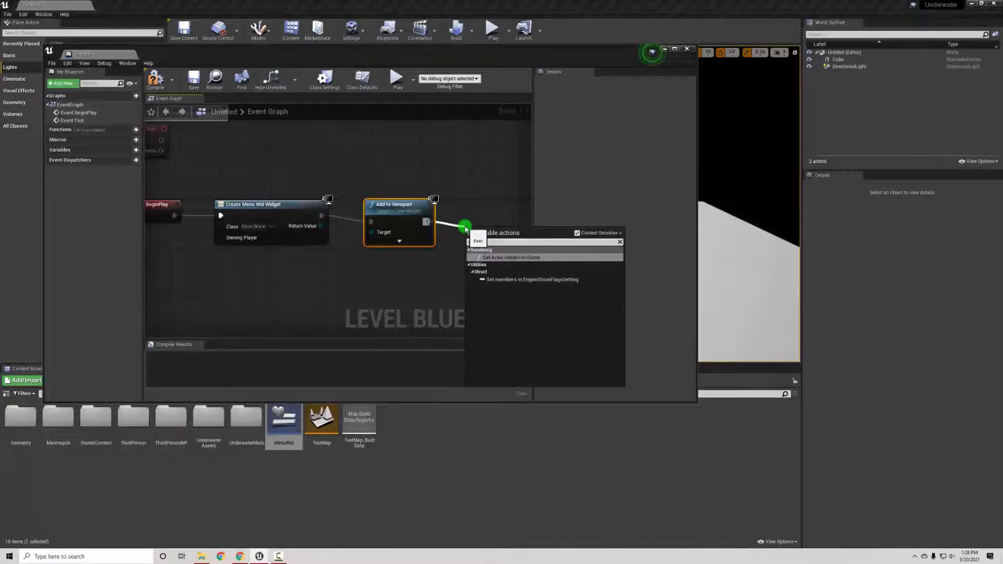
pyautogui.click(497, 187)
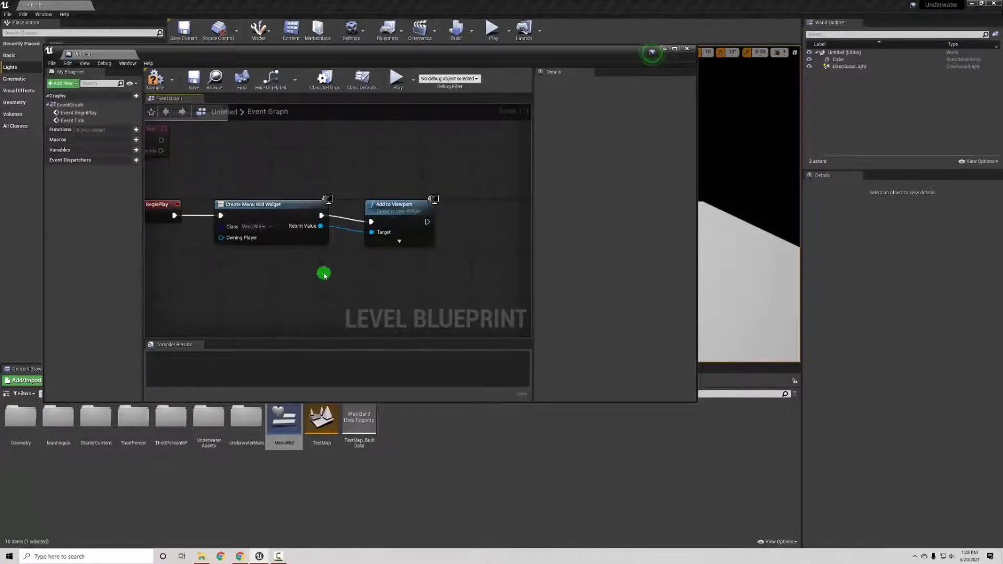
# Add a Get Player Controller node in the empty space below the Create Menu Wid Widget and Add to Viewport nodes
pyautogui.moveTo(329, 296); pyautogui.dragTo(335, 257, button='right')
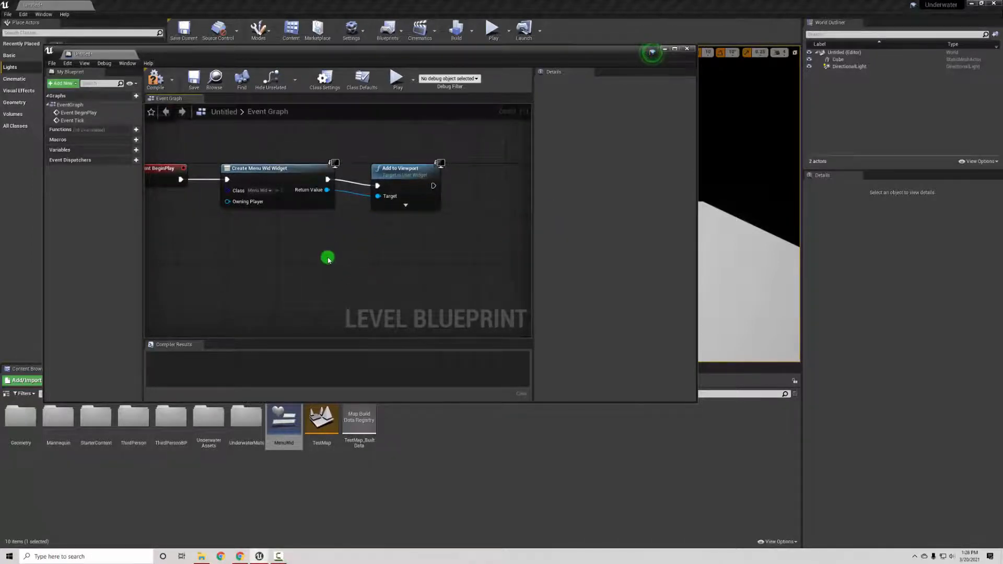
pyautogui.rightClick(329, 260)
pyautogui.write('get play')
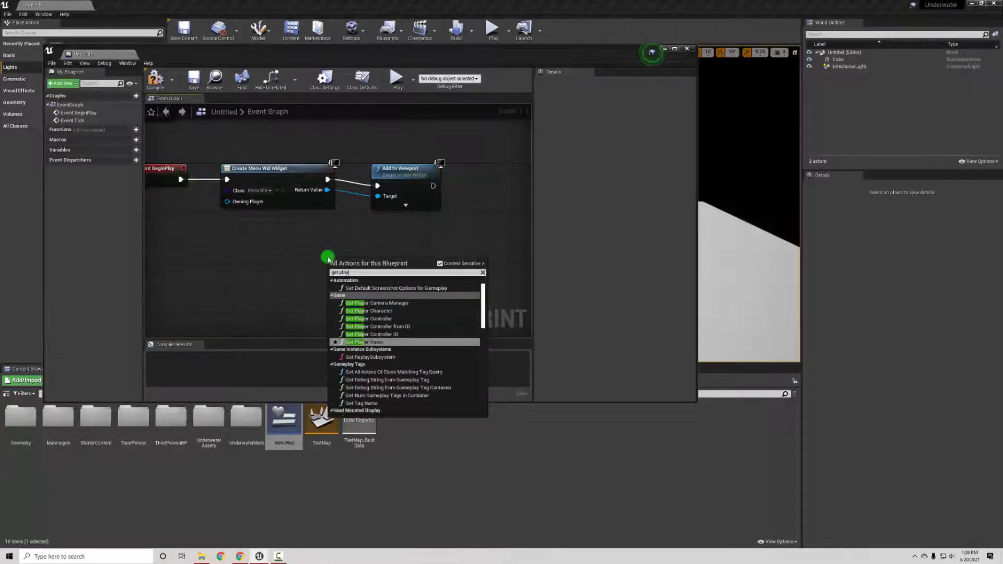
pyautogui.click(388, 319)
pyautogui.click(379, 241)
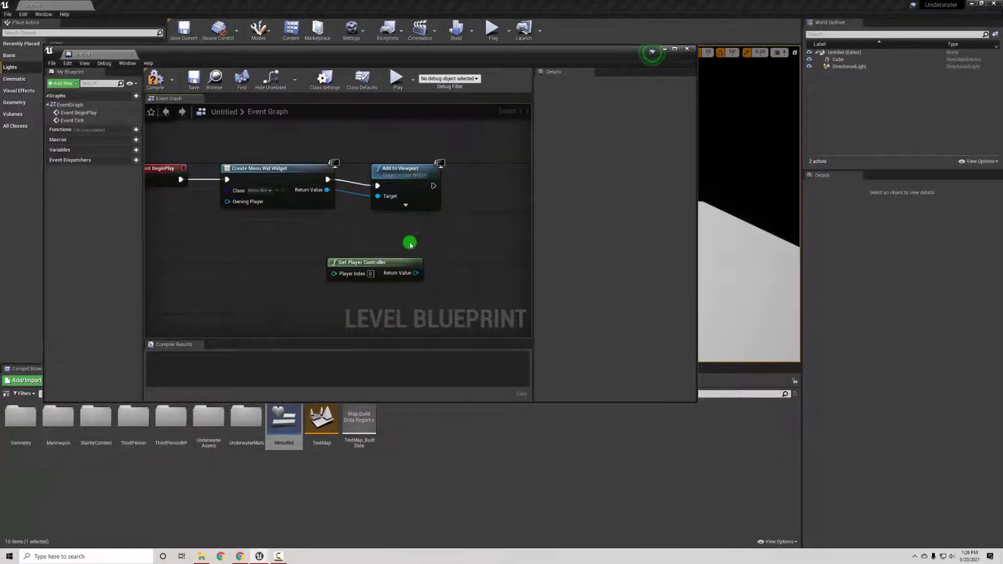
# Create a Set Show Mouse Cursor node from Get Player Controller's Return Value and place it beside Add to Viewport
pyautogui.moveTo(419, 276); pyautogui.dragTo(462, 218)
pyautogui.write('set')
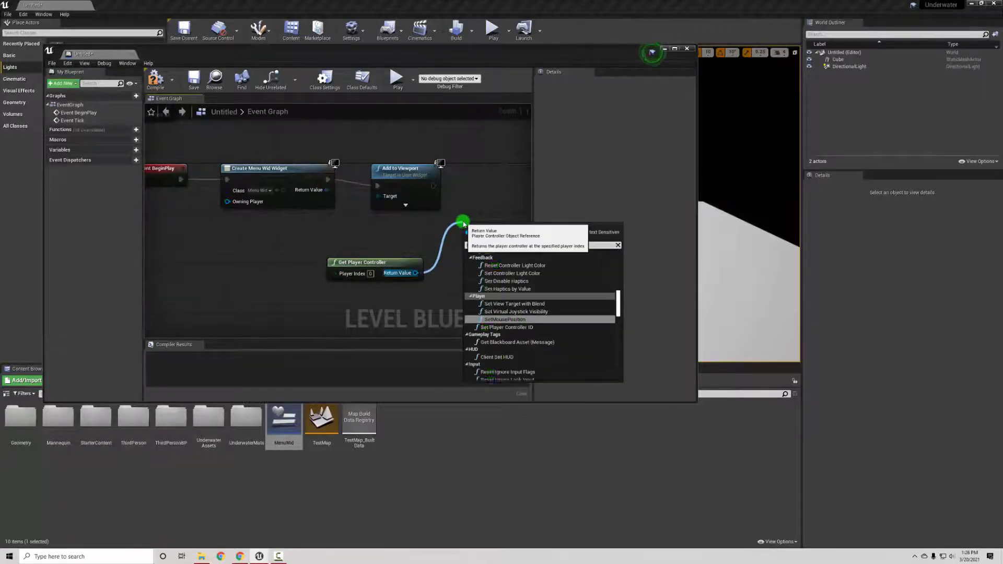
pyautogui.write(' show')
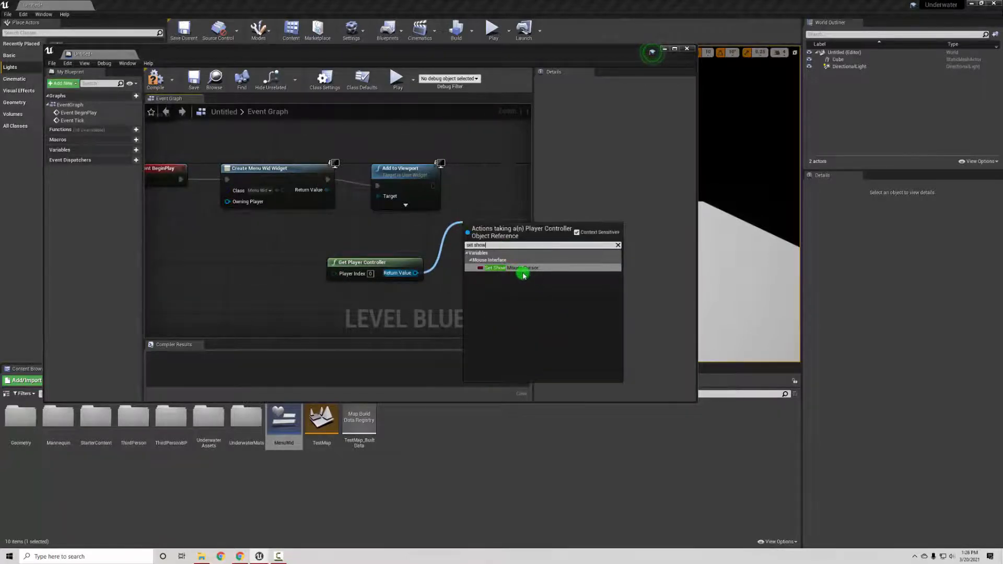
pyautogui.click(511, 274)
pyautogui.moveTo(482, 163); pyautogui.dragTo(410, 165, button='right')
pyautogui.moveTo(429, 227); pyautogui.dragTo(460, 176)
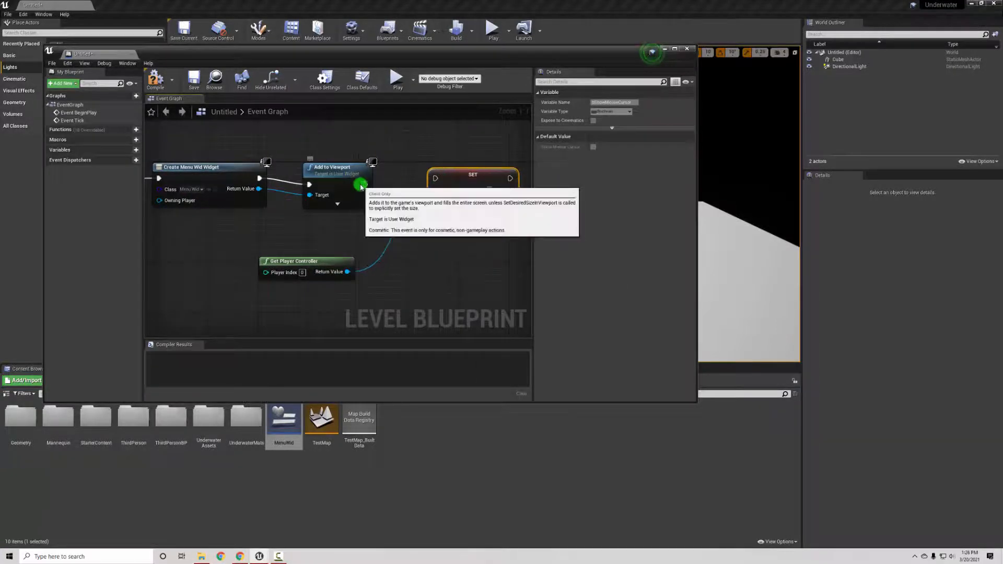
# Connect Add to Viewport's execution output to the Set node and enable Show Mouse Cursor
pyautogui.moveTo(364, 184); pyautogui.dragTo(436, 178)
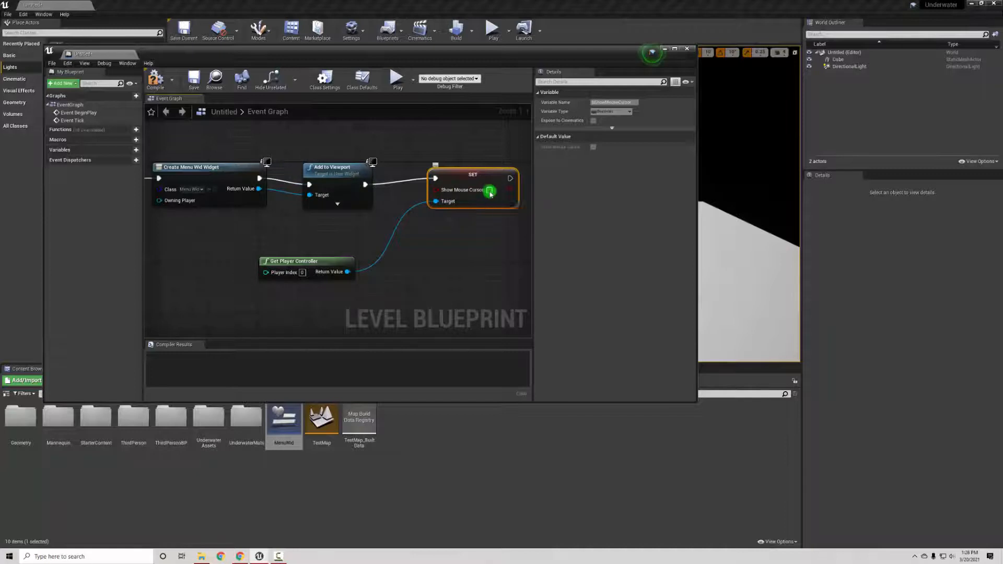
pyautogui.click(490, 190)
pyautogui.moveTo(468, 239); pyautogui.dragTo(491, 250, button='right')
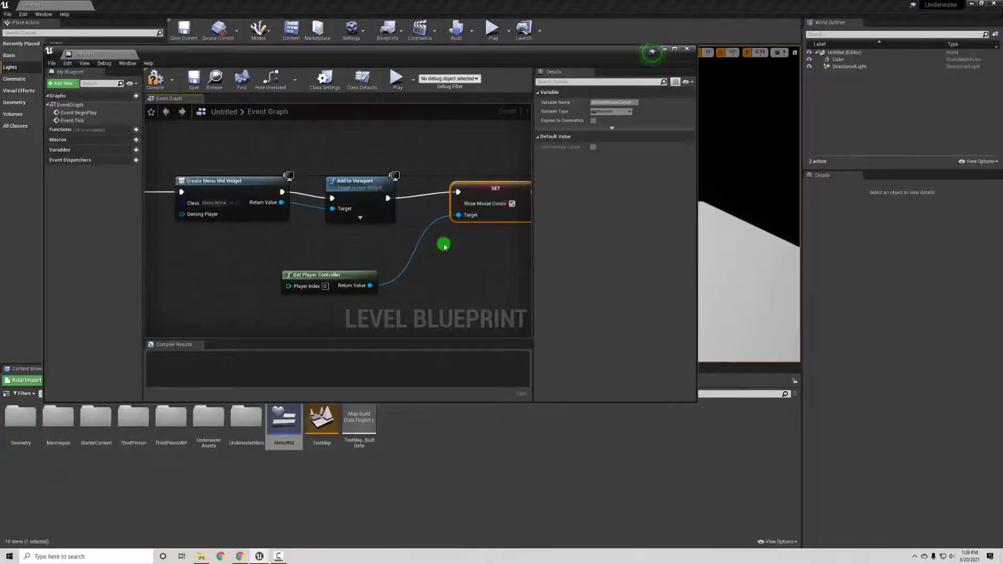
# Compile the level blueprint and save the level in the Content folder as menulevel
pyautogui.click(164, 79)
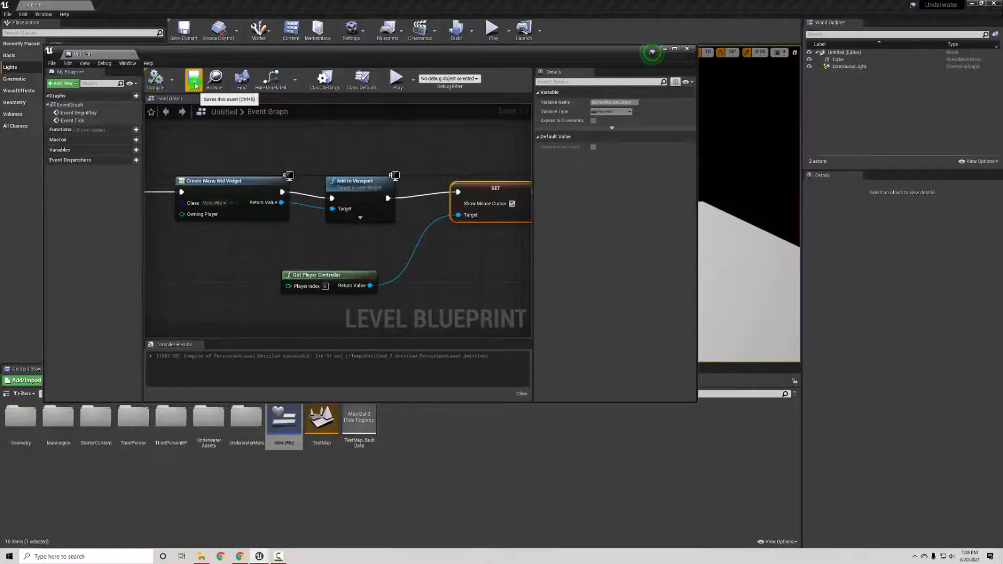
pyautogui.click(193, 79)
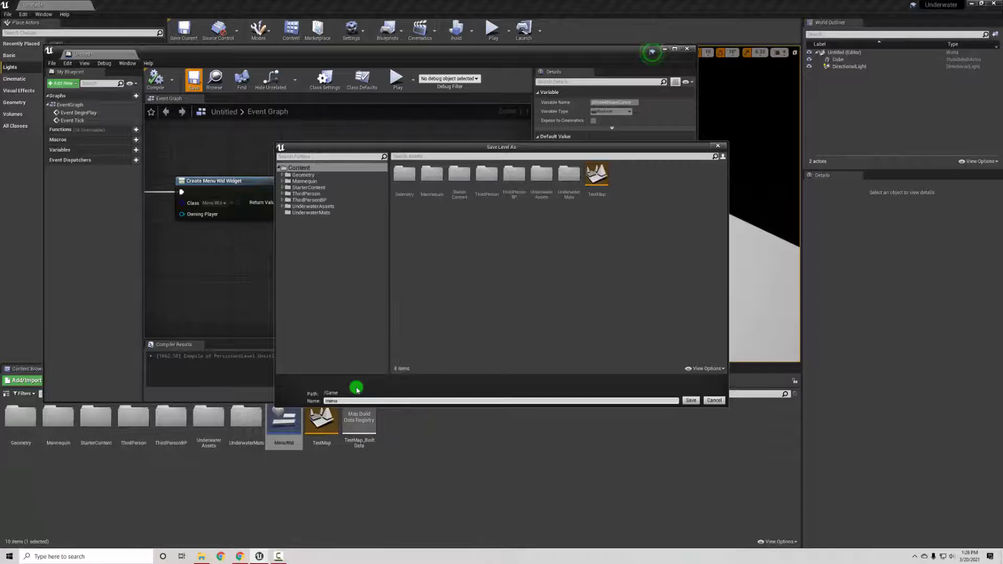
pyautogui.press('Return')
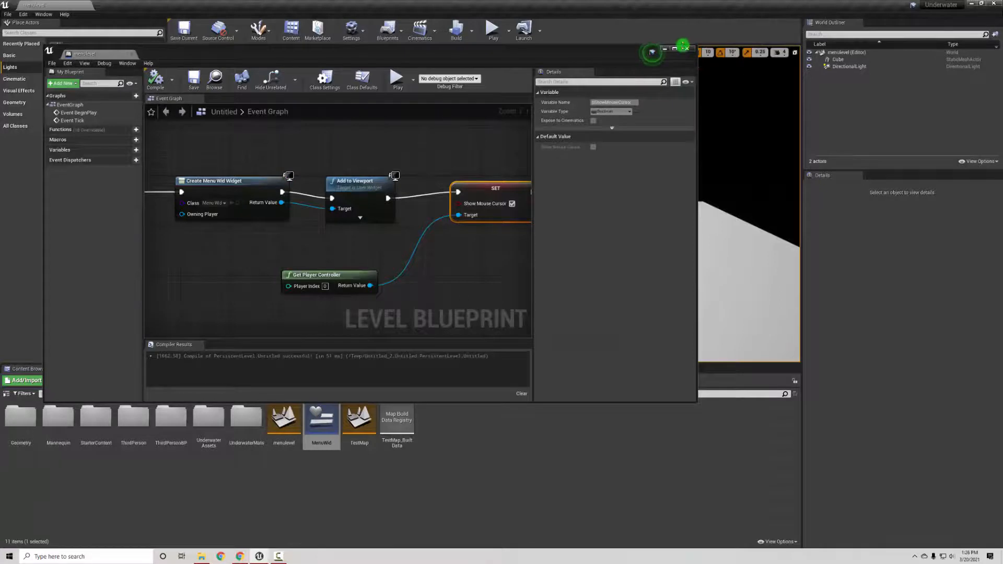
# Play menulevel from the editor, test the menu's Start button, and stop the play session
pyautogui.click(500, 36)
pyautogui.click(500, 35)
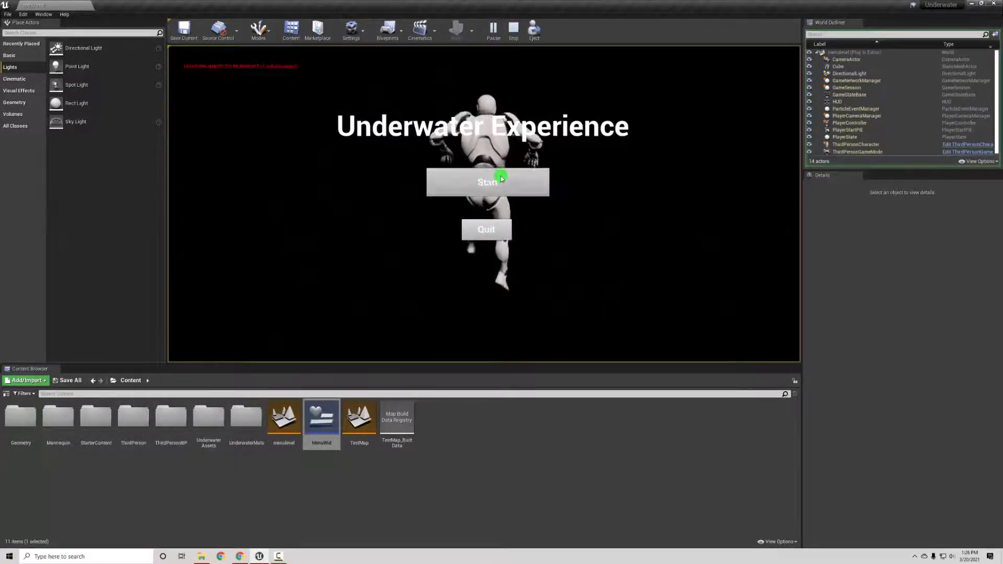
pyautogui.click(492, 178)
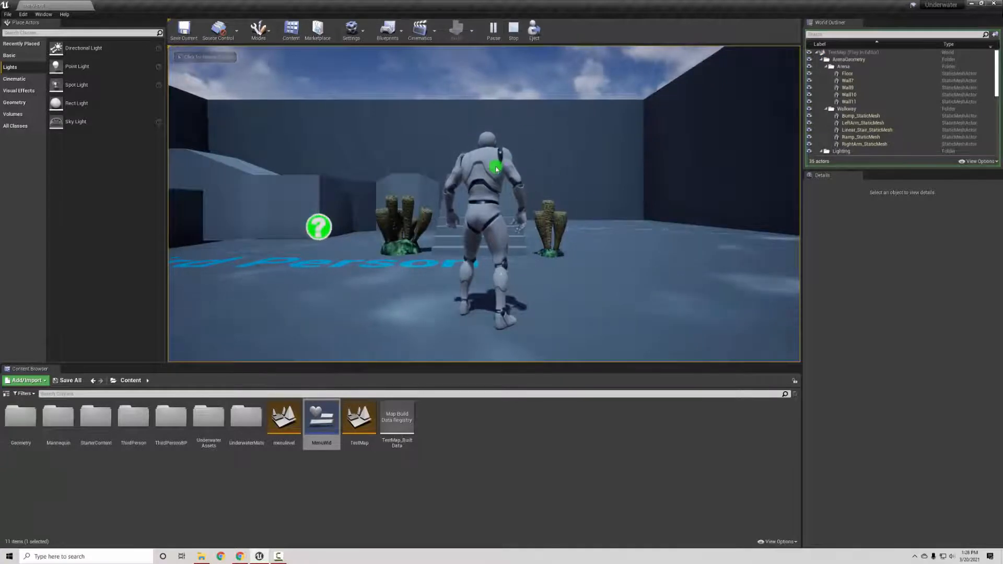
pyautogui.click(513, 29)
# Enlarge the floor cube by scaling it to about 22.5 along X and widening it along Y
pyautogui.moveTo(515, 137); pyautogui.dragTo(527, 248, button='right')
pyautogui.click(527, 249)
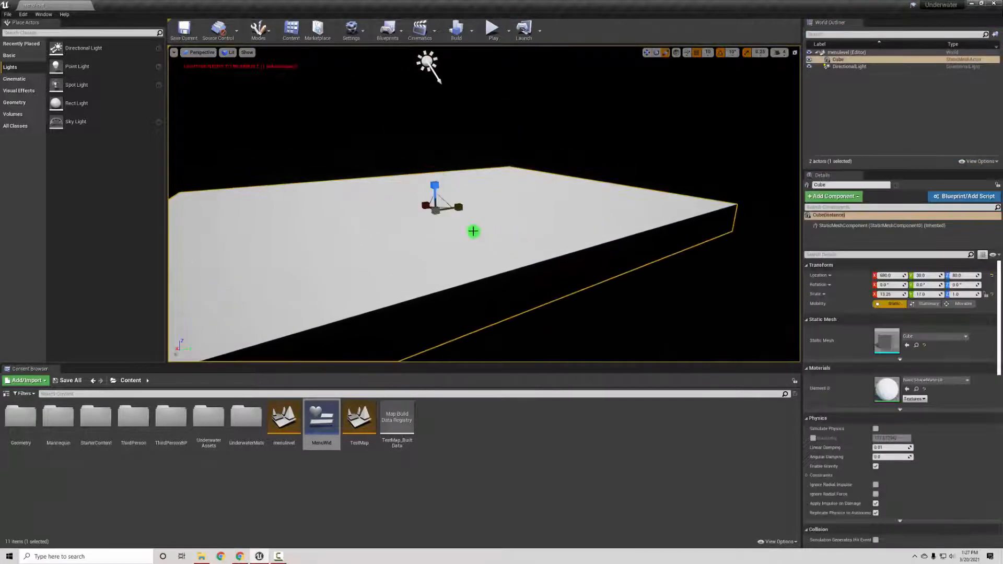
pyautogui.moveTo(425, 207); pyautogui.dragTo(135, 2)
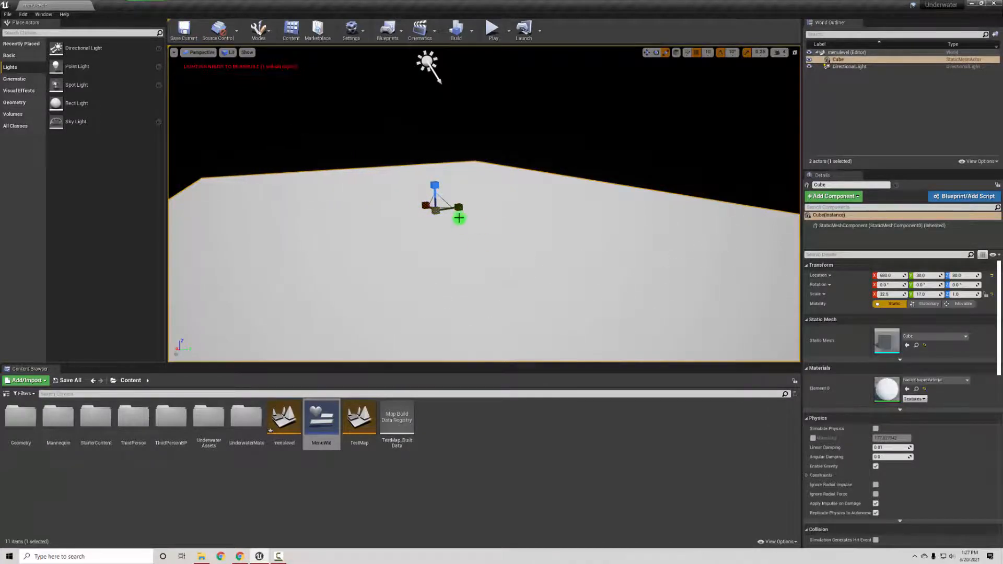
pyautogui.moveTo(459, 218); pyautogui.dragTo(799, 134)
pyautogui.moveTo(470, 253); pyautogui.dragTo(426, 240, button='right')
# Play menulevel, run the character around the enlarged floor behind the menu, and stop the play session
pyautogui.click(492, 29)
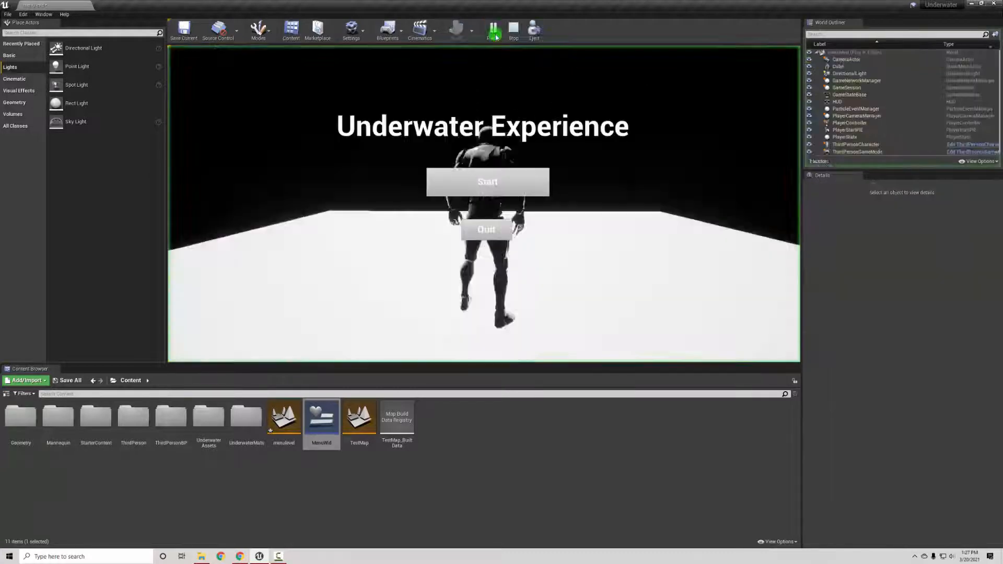
pyautogui.click(541, 231)
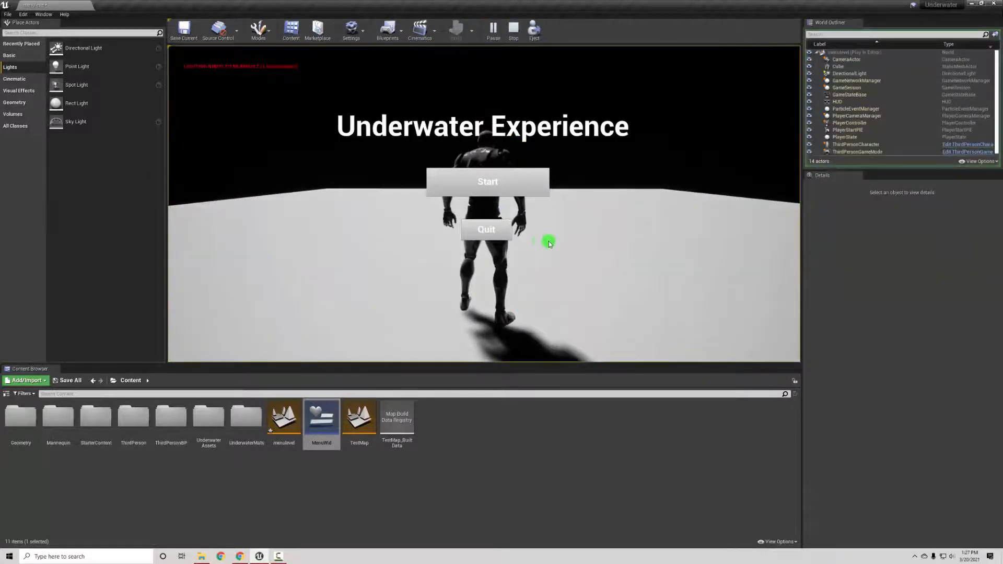
pyautogui.press('a')
pyautogui.press('d')
pyautogui.press('a')
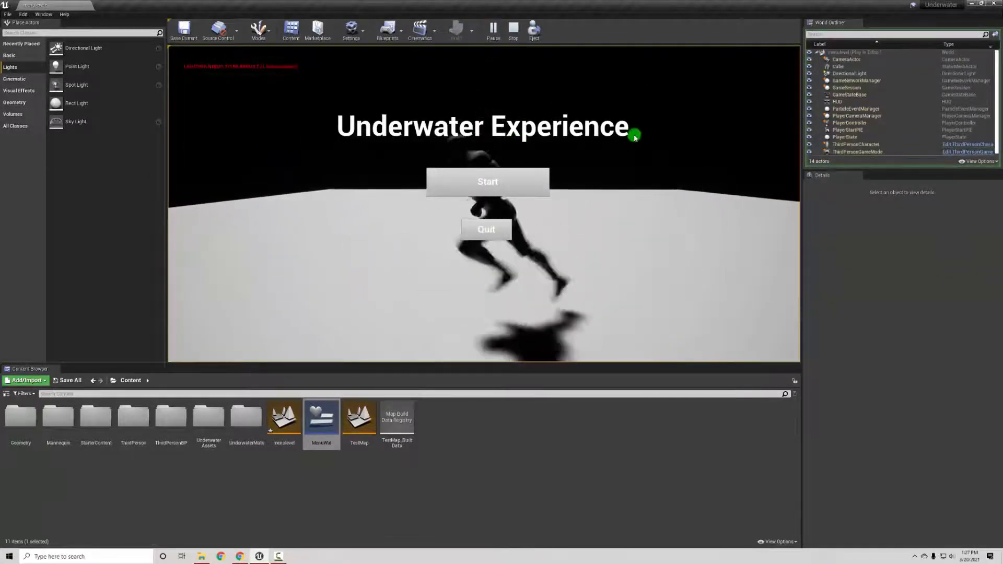
pyautogui.press('w')
pyautogui.press('d')
pyautogui.press('a')
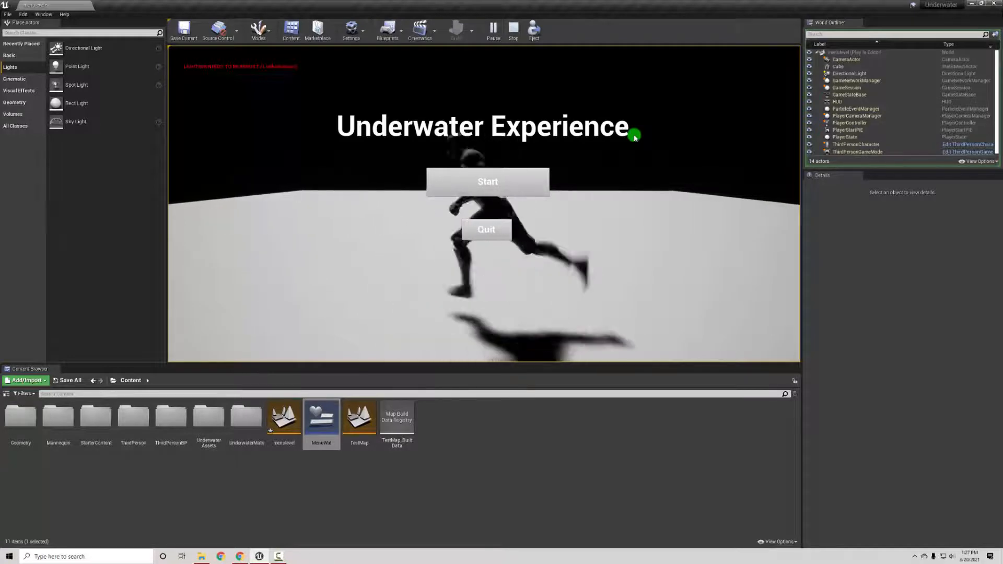
pyautogui.press('d')
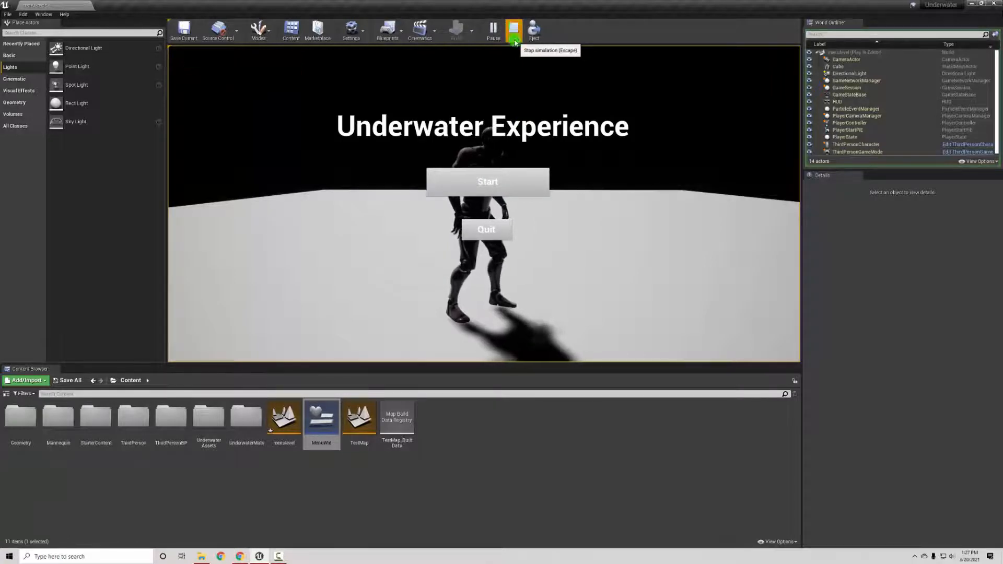
pyautogui.click(516, 28)
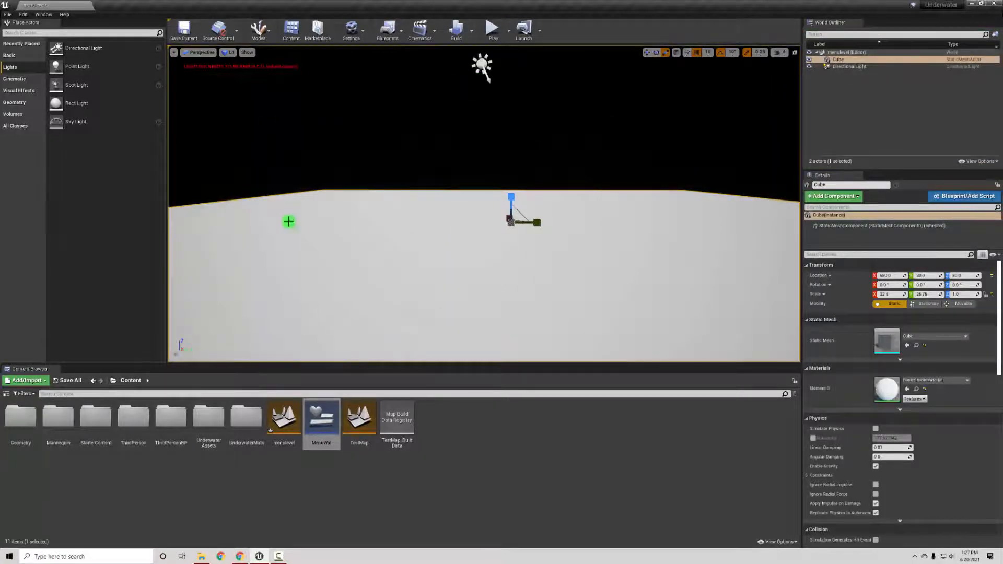
# Place the Coral_Tubes1 mesh from UnderwaterAssets/StaticMeshes on the floor cube
pyautogui.doubleClick(208, 417)
pyautogui.doubleClick(6, 420)
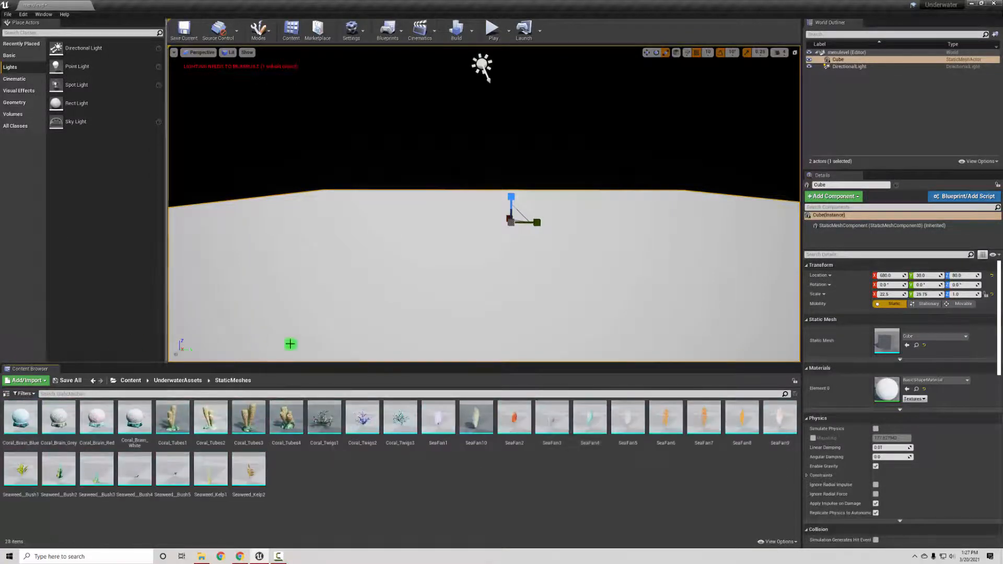
pyautogui.moveTo(177, 433); pyautogui.dragTo(450, 181)
# Rotate the directional light so that it illuminates the front of the tube coral
pyautogui.click(480, 64)
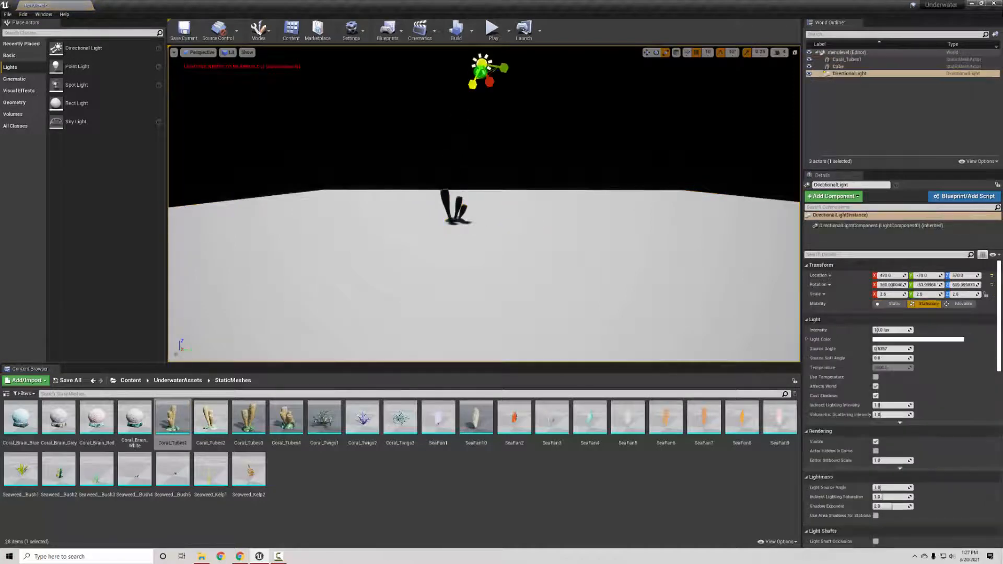
pyautogui.press('e')
pyautogui.moveTo(525, 71); pyautogui.dragTo(489, 180)
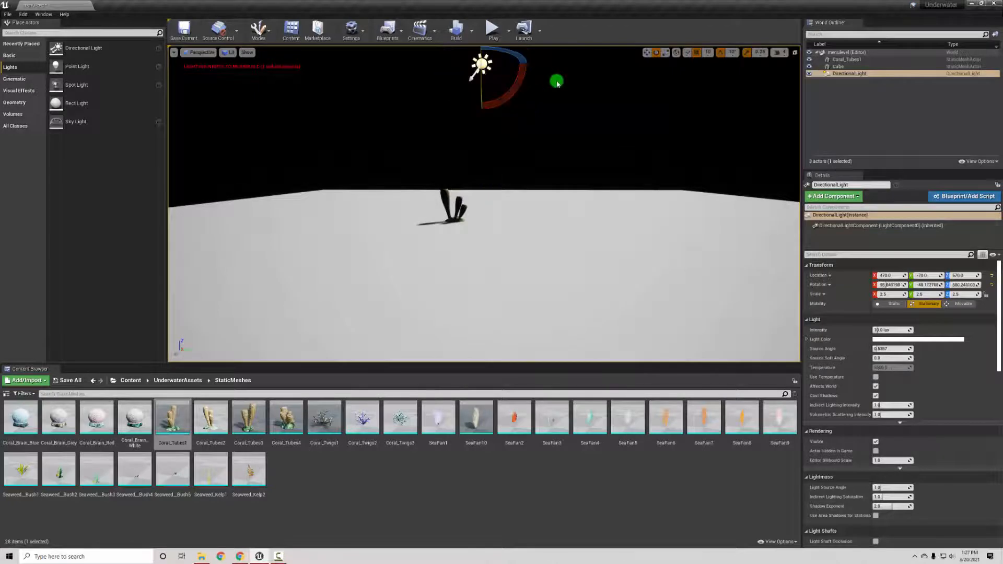
pyautogui.moveTo(558, 81)
pyautogui.mouseDown(button='right')
pyautogui.moveTo(553, 96)
pyautogui.moveTo(550, 88)
pyautogui.mouseUp(button='right')
pyautogui.moveTo(522, 116); pyautogui.dragTo(488, 114)
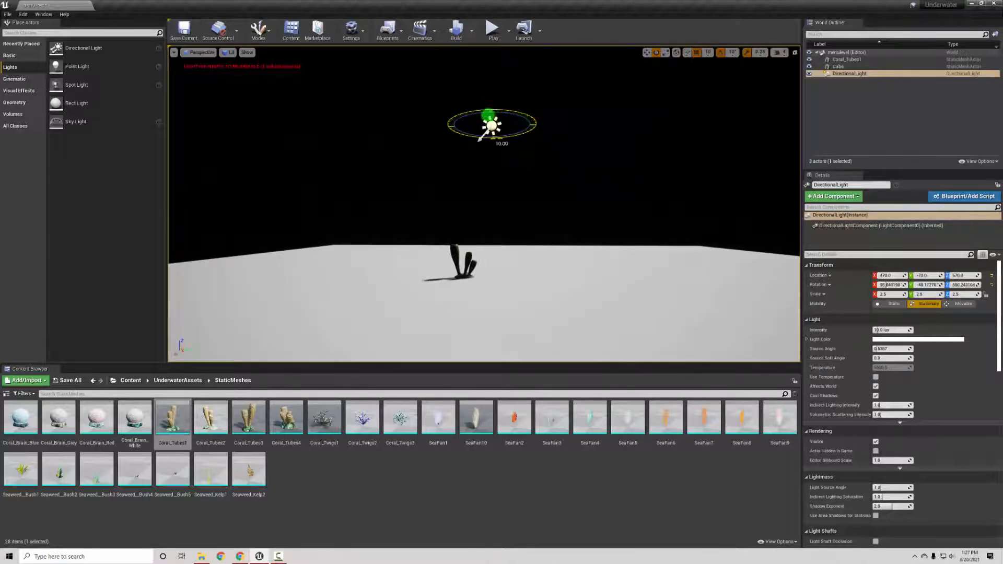
pyautogui.moveTo(417, 110); pyautogui.dragTo(312, 117)
pyautogui.moveTo(580, 190)
pyautogui.mouseDown(button='right')
pyautogui.moveTo(587, 130)
pyautogui.moveTo(573, 234)
pyautogui.moveTo(580, 209)
pyautogui.mouseUp(button='right')
pyautogui.press('w')
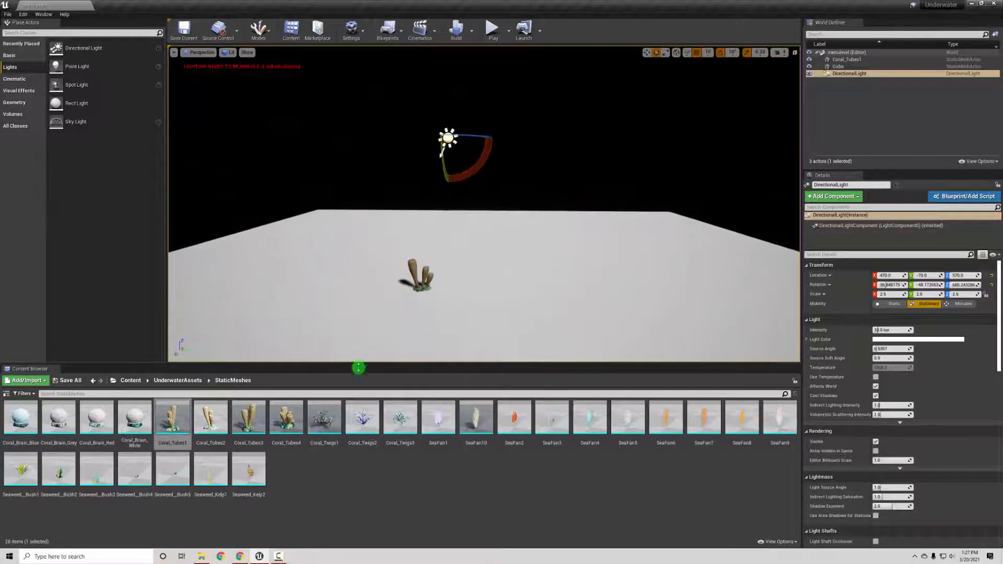
# Place Coral_Tubes4 beside the first coral, then enlarge both corals and rotate Coral_Tubes1 to form a cluster
pyautogui.moveTo(306, 423); pyautogui.dragTo(440, 280)
pyautogui.moveTo(440, 280); pyautogui.dragTo(432, 286, button='right')
pyautogui.press('e')
pyautogui.press('r')
pyautogui.moveTo(433, 287); pyautogui.dragTo(304, 355)
pyautogui.click(398, 294)
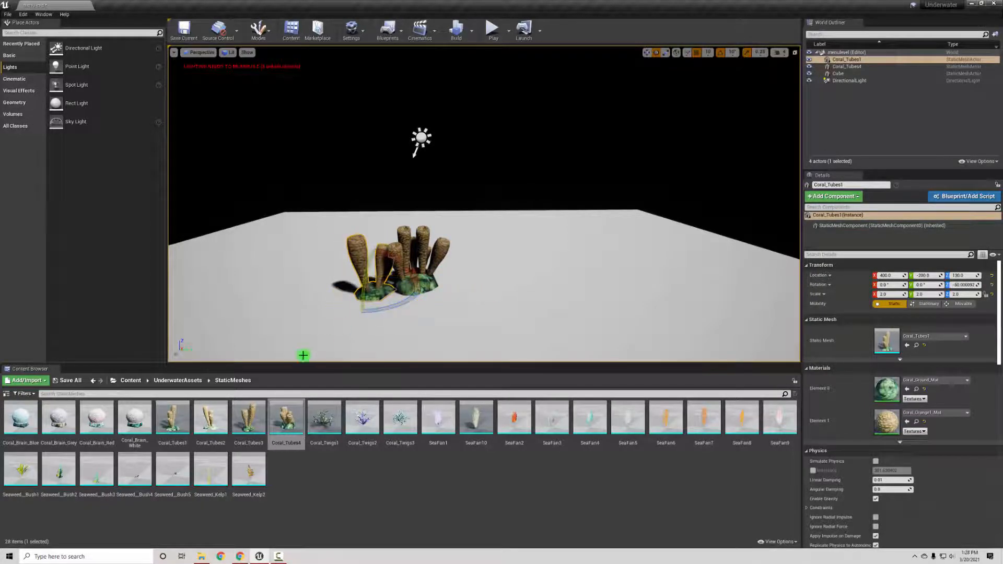
# Place the SeaFan1 mesh beside the corals and scale it uniformly to about 10.5
pyautogui.moveTo(449, 418); pyautogui.dragTo(466, 289)
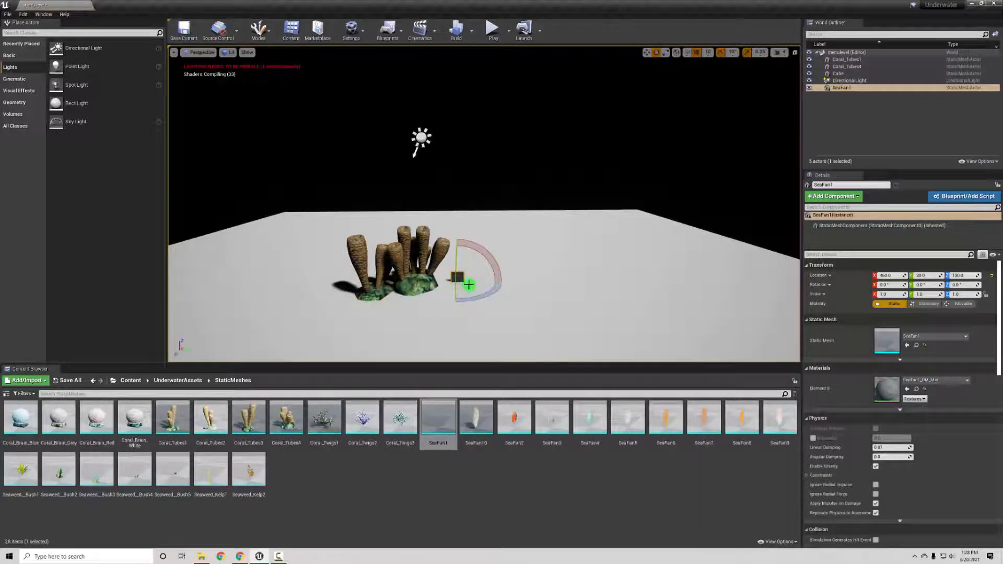
pyautogui.press('w')
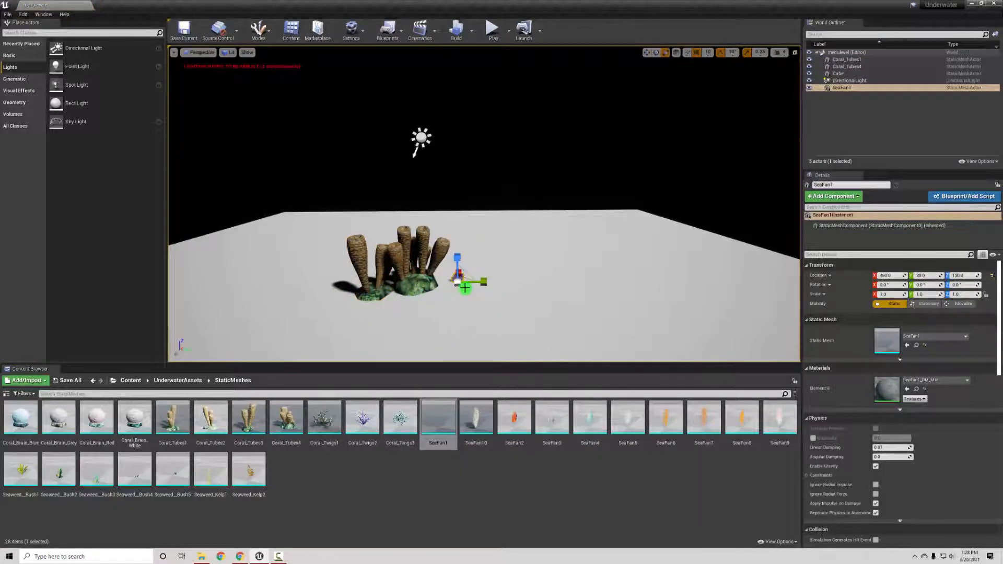
pyautogui.moveTo(508, 224); pyautogui.dragTo(761, 17)
pyautogui.moveTo(519, 261)
pyautogui.mouseDown(button='right')
pyautogui.moveTo(502, 289)
pyautogui.moveTo(507, 259)
pyautogui.moveTo(516, 261)
pyautogui.mouseUp(button='right')
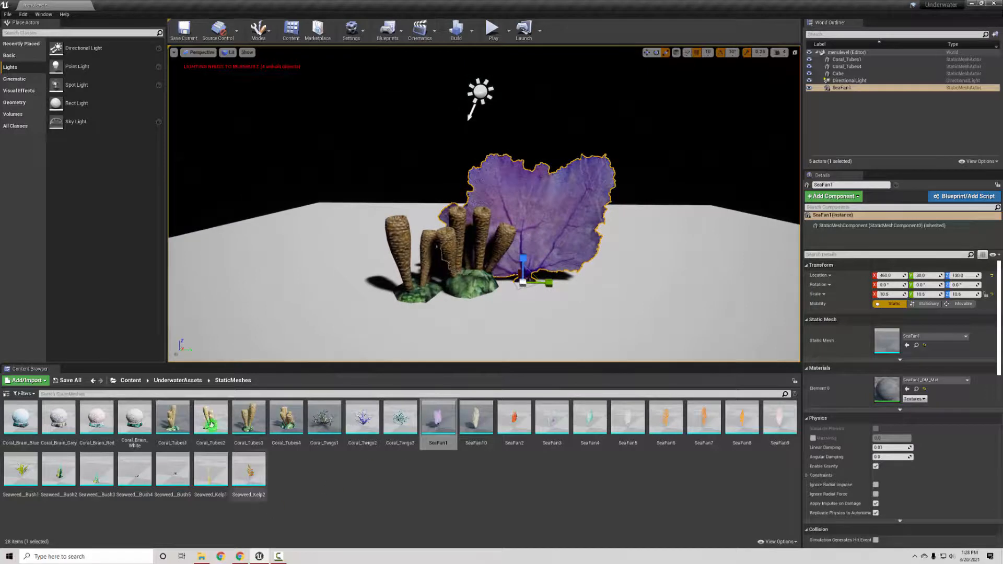
# Add two BubblesPart emitters from the UnderwaterAssets folder, one among the corals and one beside the sea fan
pyautogui.click(94, 381)
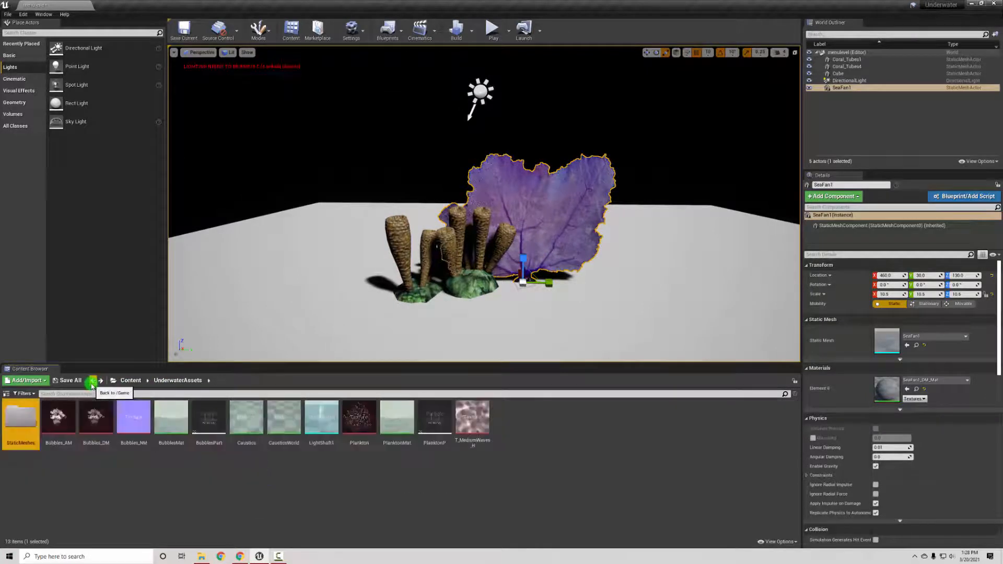
pyautogui.click(210, 422)
pyautogui.moveTo(211, 424); pyautogui.dragTo(569, 273)
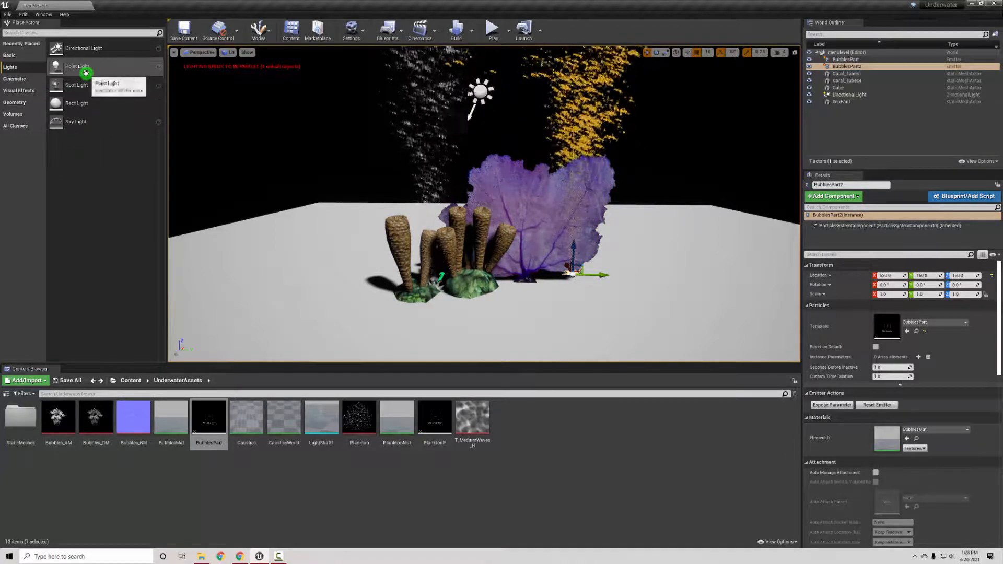
# Add a Cine Camera Actor, pull it back in front of the corals, and rotate it about 20° around Z to face them
pyautogui.click(24, 78)
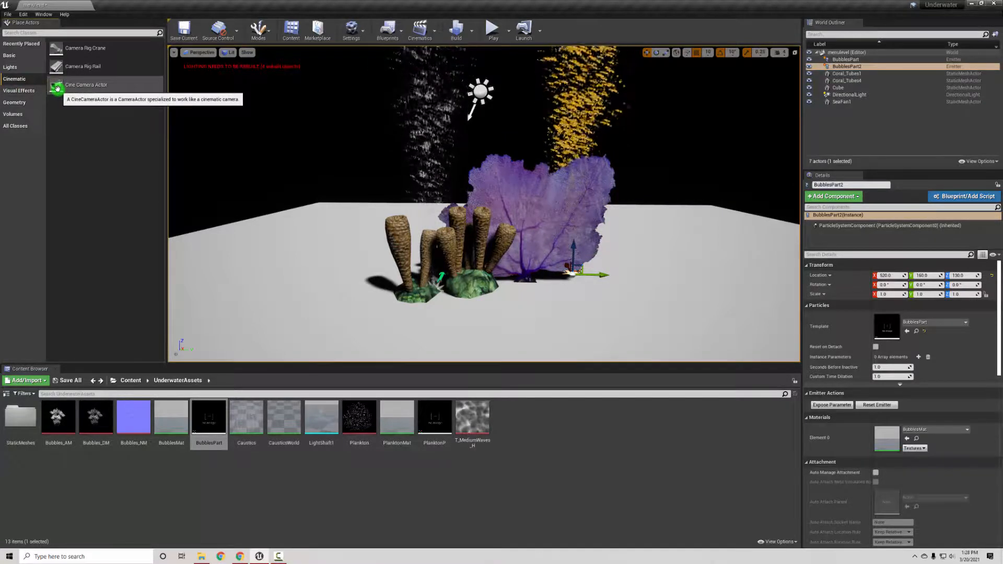
pyautogui.moveTo(57, 88); pyautogui.dragTo(462, 215)
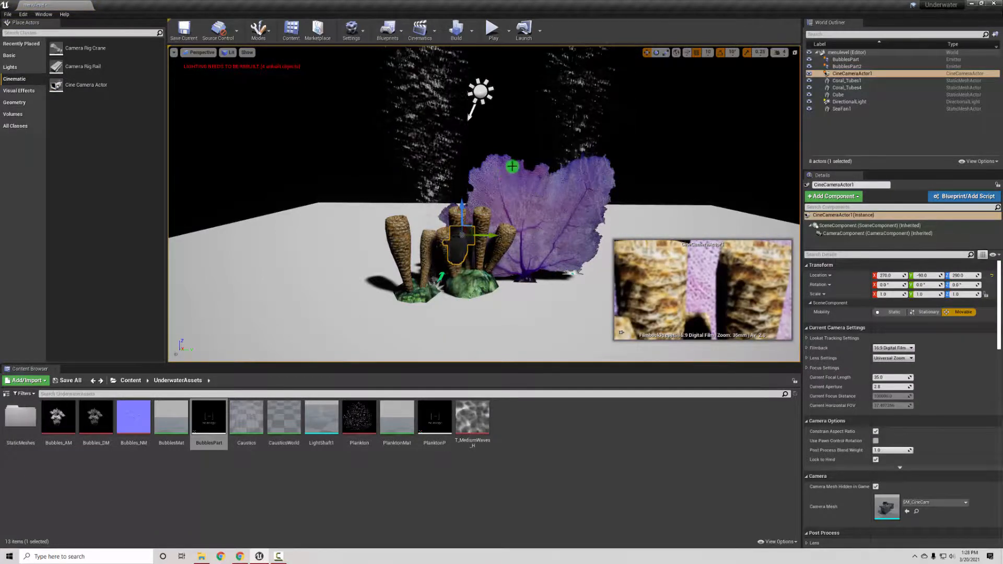
pyautogui.moveTo(512, 167); pyautogui.dragTo(300, 224)
pyautogui.moveTo(366, 202); pyautogui.dragTo(329, 245)
pyautogui.press('w')
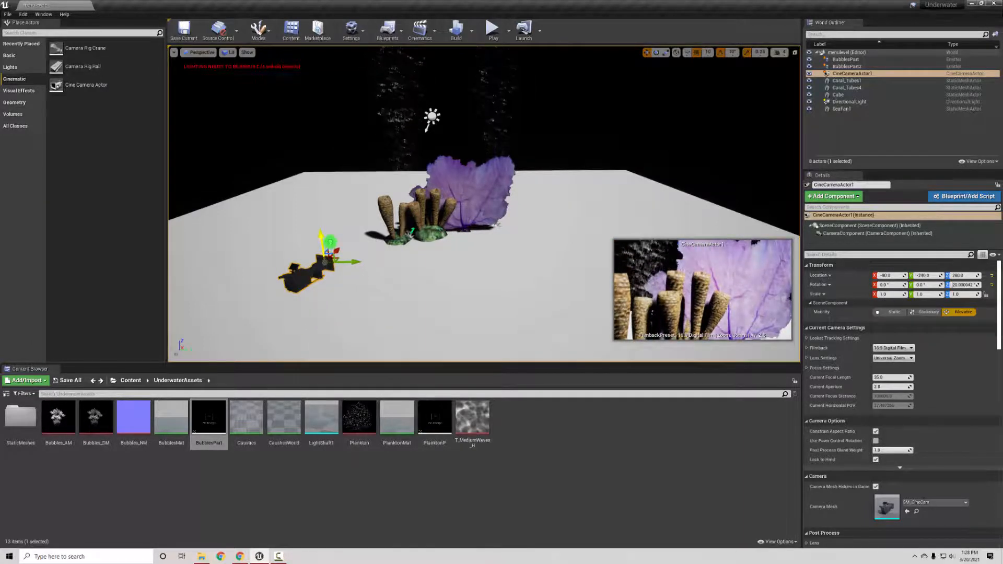
# Try focal lengths of 40, 20 and 25 on the cine camera, and set its Current Focal Length to 30
pyautogui.click(886, 379)
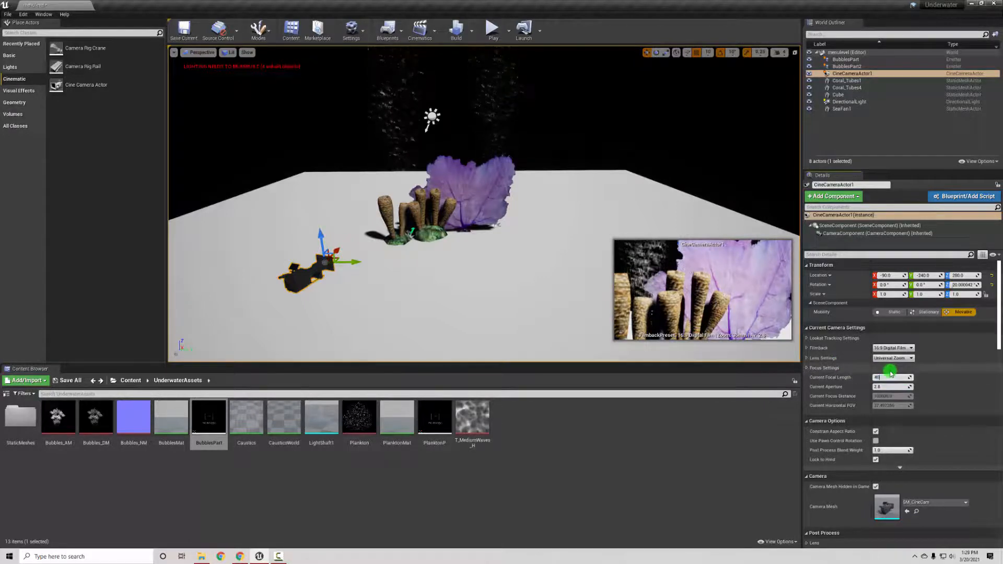
pyautogui.write('40')
pyautogui.press('Return')
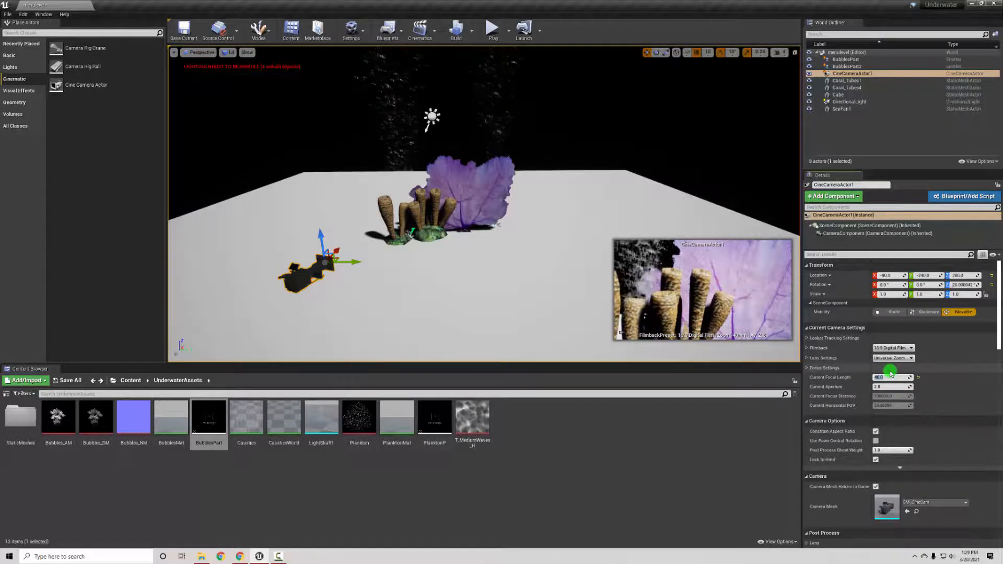
pyautogui.write('20')
pyautogui.press('Return')
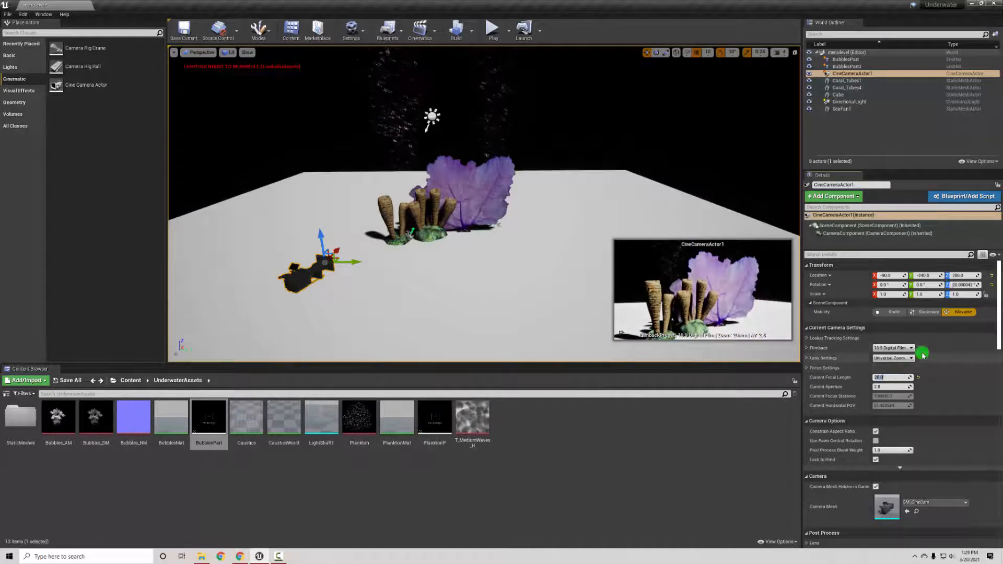
pyautogui.write('25')
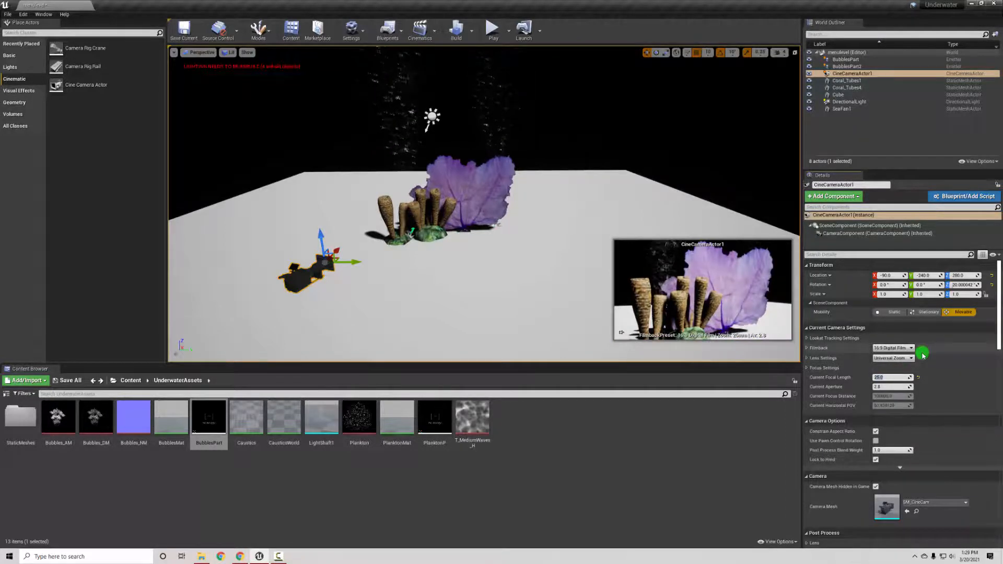
pyautogui.press('Return')
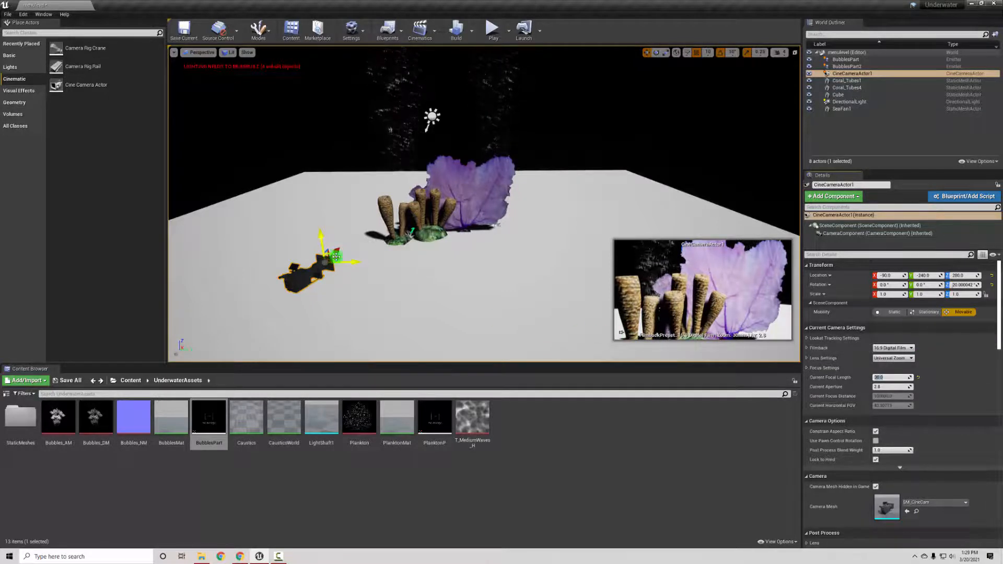
# Move the cine camera slightly toward the corals to about X -60, Y -230, and try adjusting its tilt
pyautogui.moveTo(339, 256); pyautogui.dragTo(348, 250)
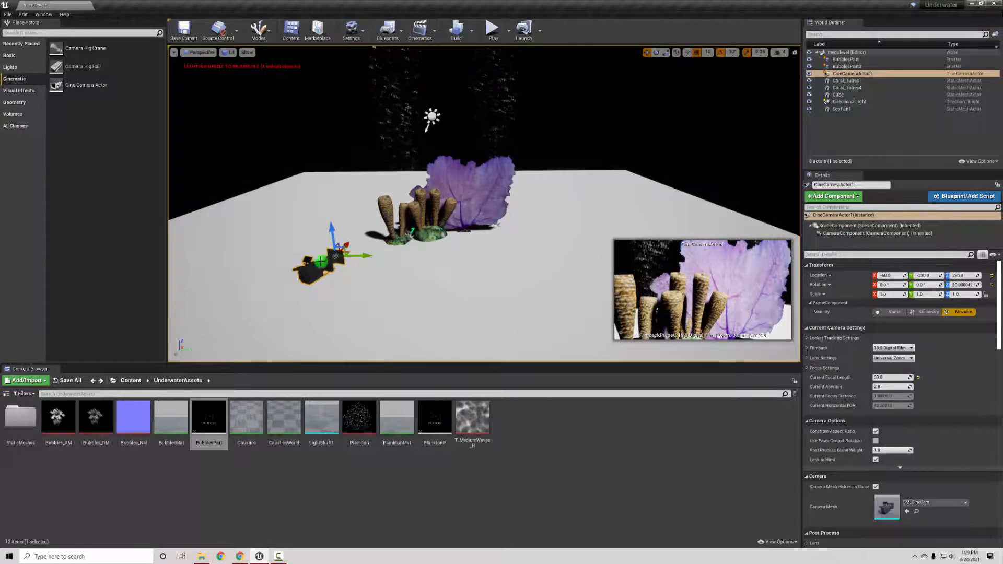
pyautogui.press('e')
pyautogui.moveTo(324, 234); pyautogui.dragTo(320, 225)
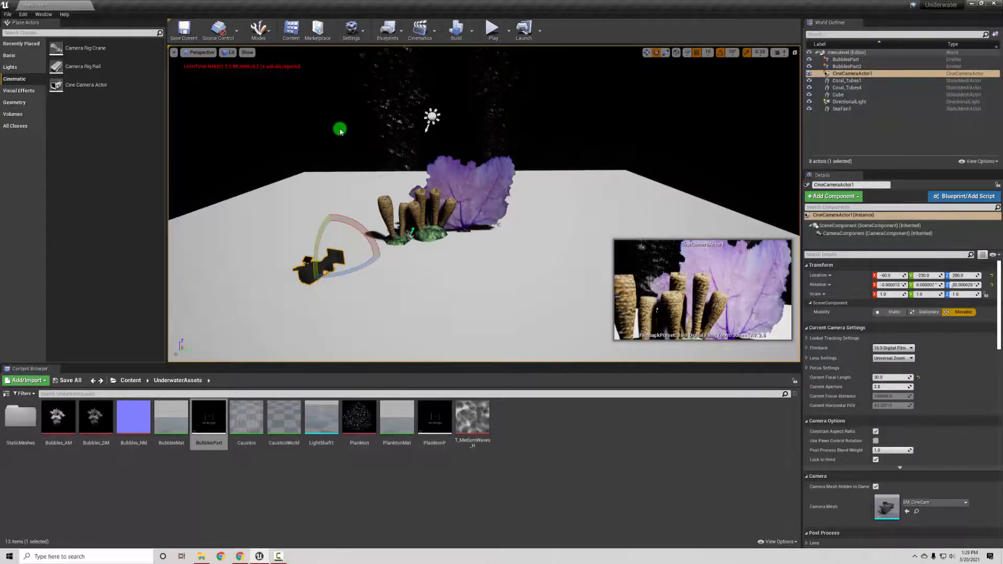
pyautogui.click(555, 92)
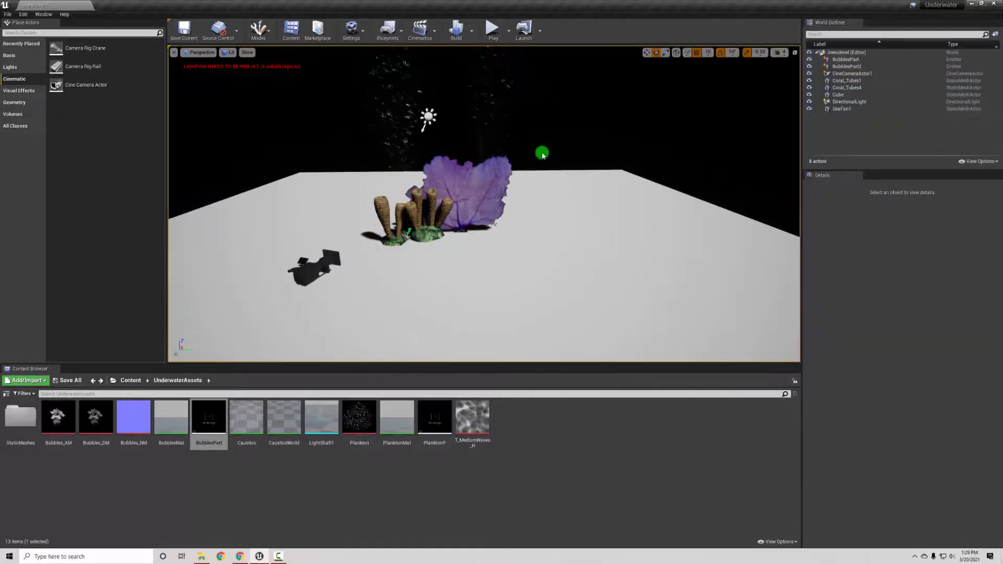
# Open the level blueprint and add a reference to CineCameraActor1 below the Event BeginPlay node
pyautogui.click(314, 273)
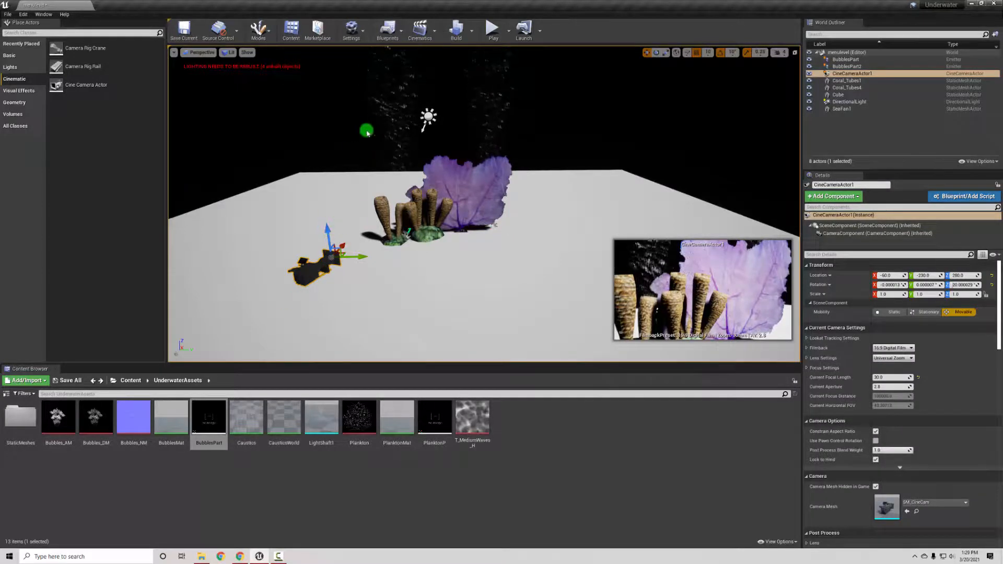
pyautogui.click(387, 29)
pyautogui.click(421, 89)
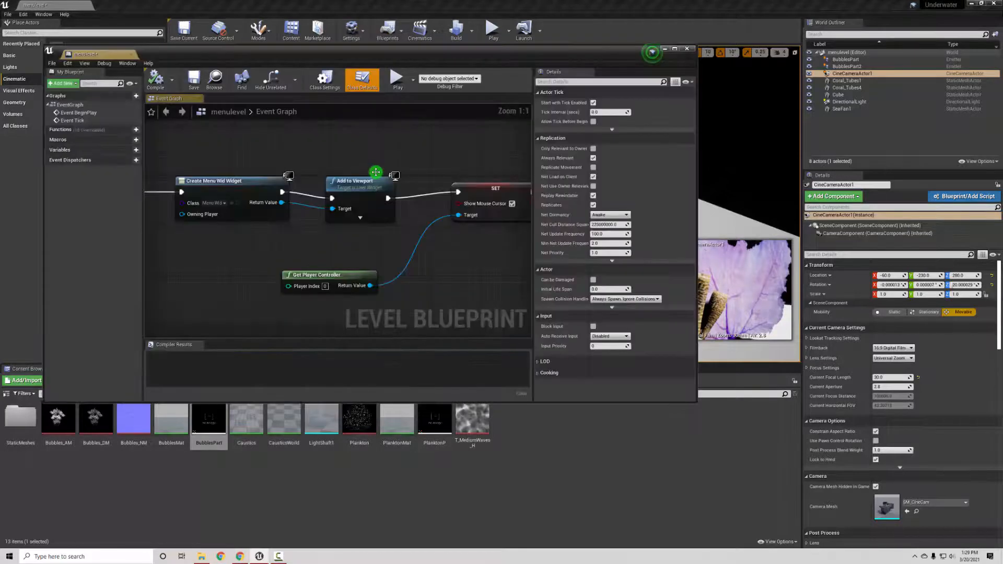
pyautogui.moveTo(246, 265); pyautogui.dragTo(492, 272, button='right')
pyautogui.moveTo(381, 265); pyautogui.dragTo(289, 260, button='right')
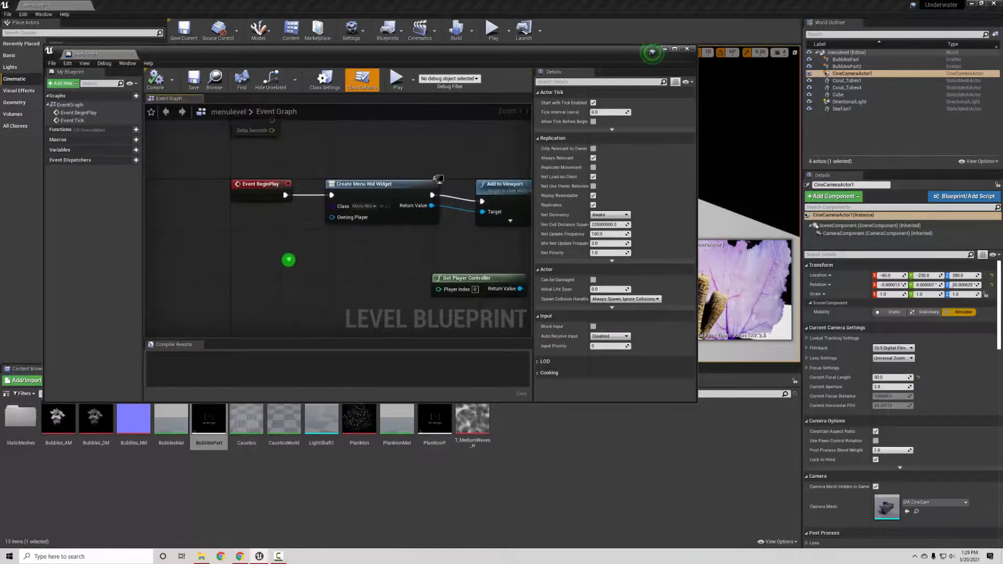
pyautogui.moveTo(844, 73); pyautogui.dragTo(296, 279)
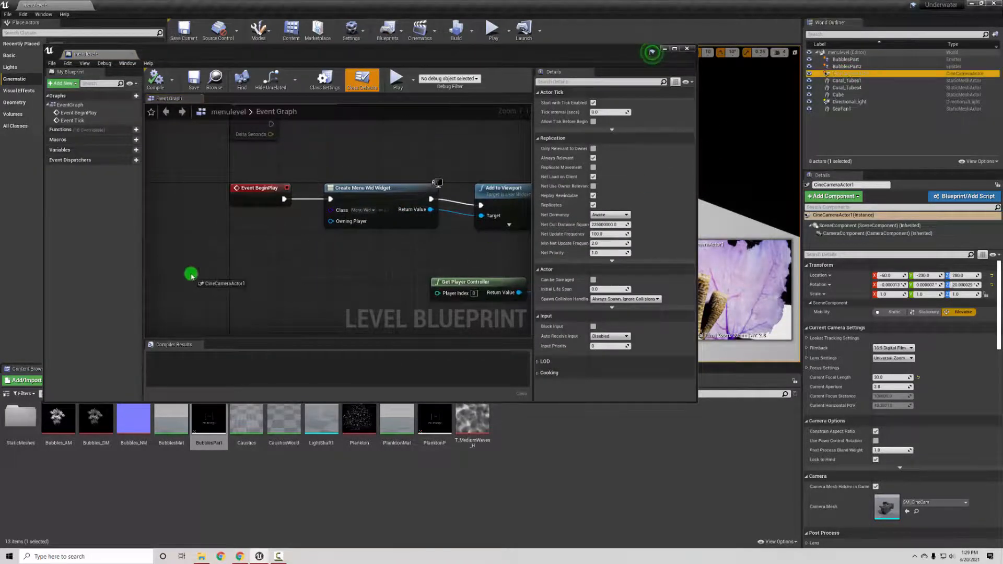
pyautogui.moveTo(191, 275)
pyautogui.mouseDown()
pyautogui.moveTo(211, 269)
pyautogui.moveTo(193, 284)
pyautogui.mouseUp()
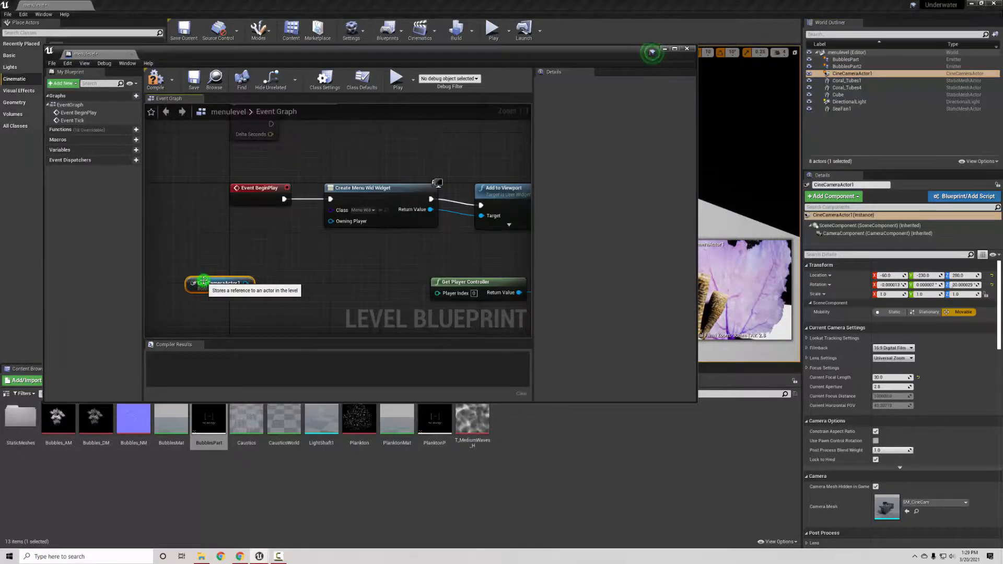
# Insert a Set View Target with Blend node between Event BeginPlay and Create Menu Wid Widget, searching without context sensitivity
pyautogui.moveTo(234, 190); pyautogui.dragTo(284, 229)
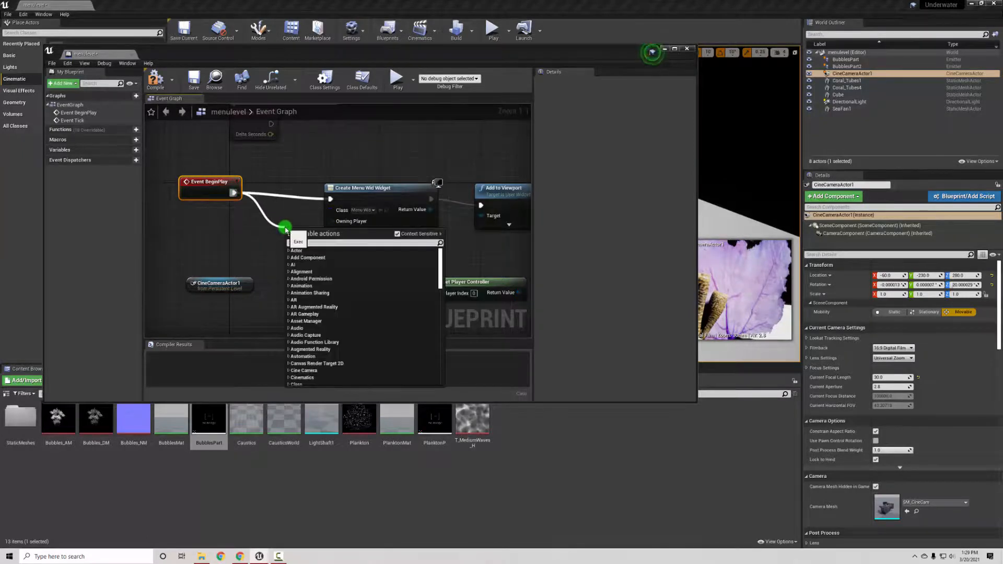
pyautogui.write('set view target')
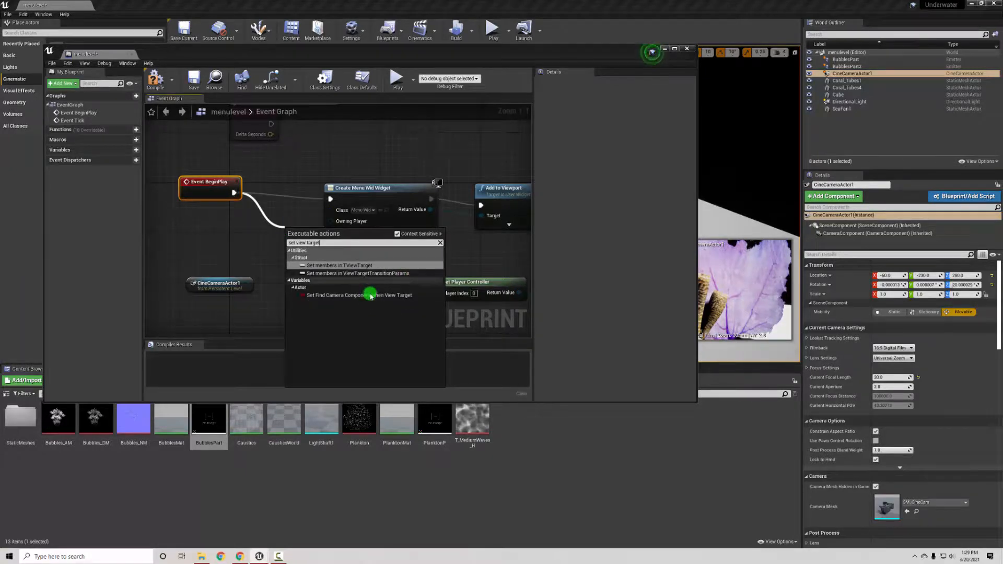
pyautogui.click(397, 233)
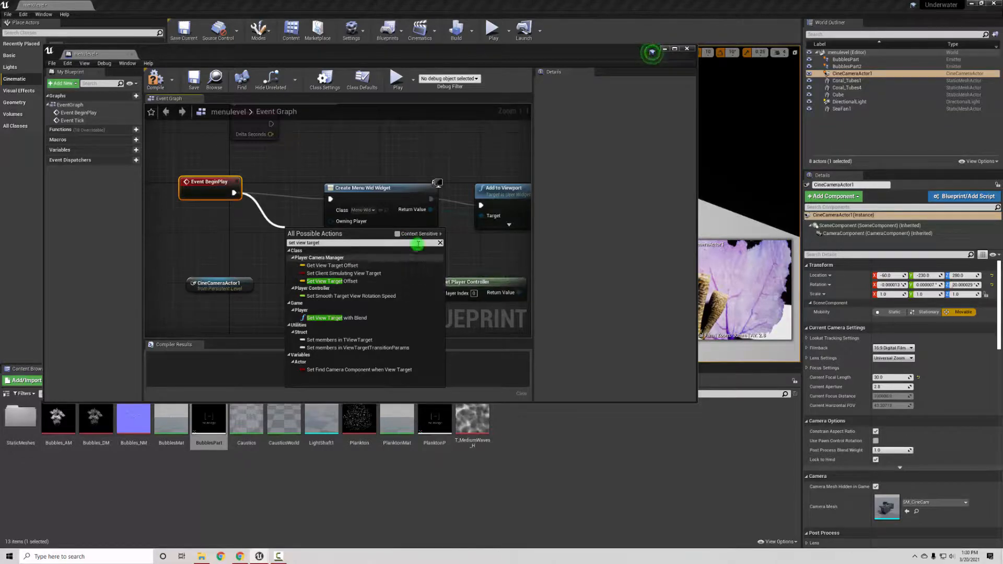
pyautogui.click(340, 318)
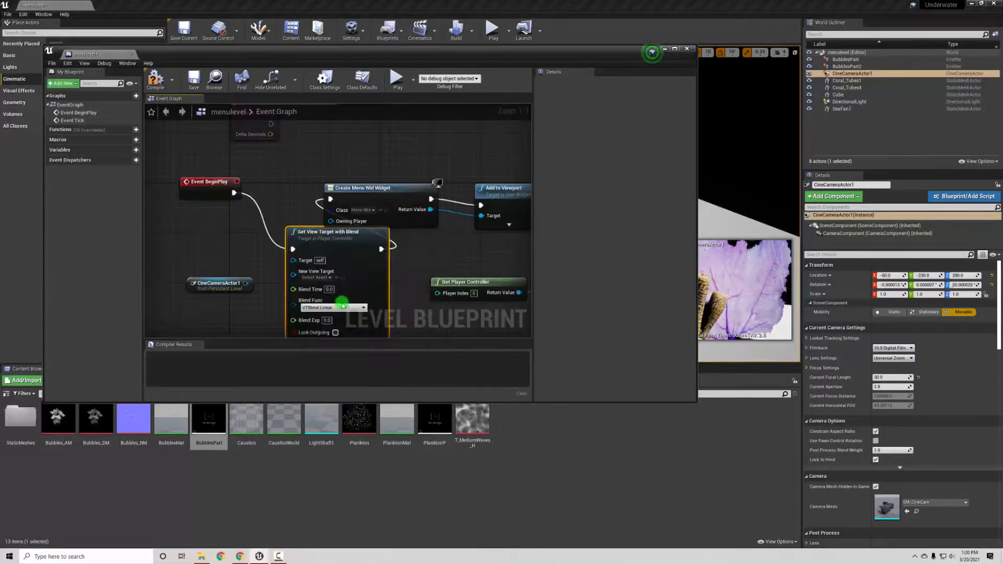
# Arrange Event BeginPlay, Set View Target with Blend and Create Menu Wid Widget in a row, with the CineCameraActor1 reference below Event BeginPlay
pyautogui.moveTo(327, 237); pyautogui.dragTo(276, 216)
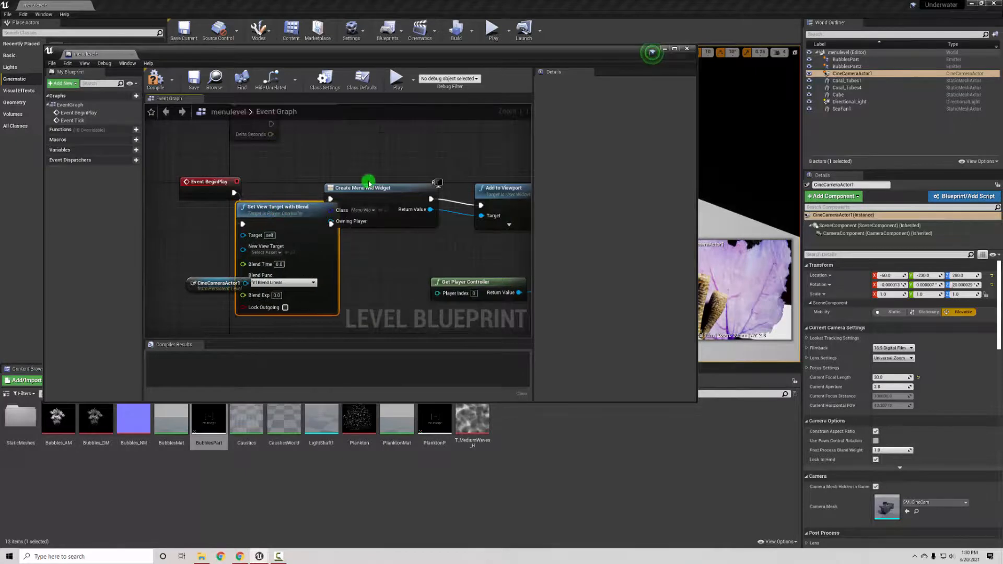
pyautogui.moveTo(367, 188); pyautogui.dragTo(392, 195)
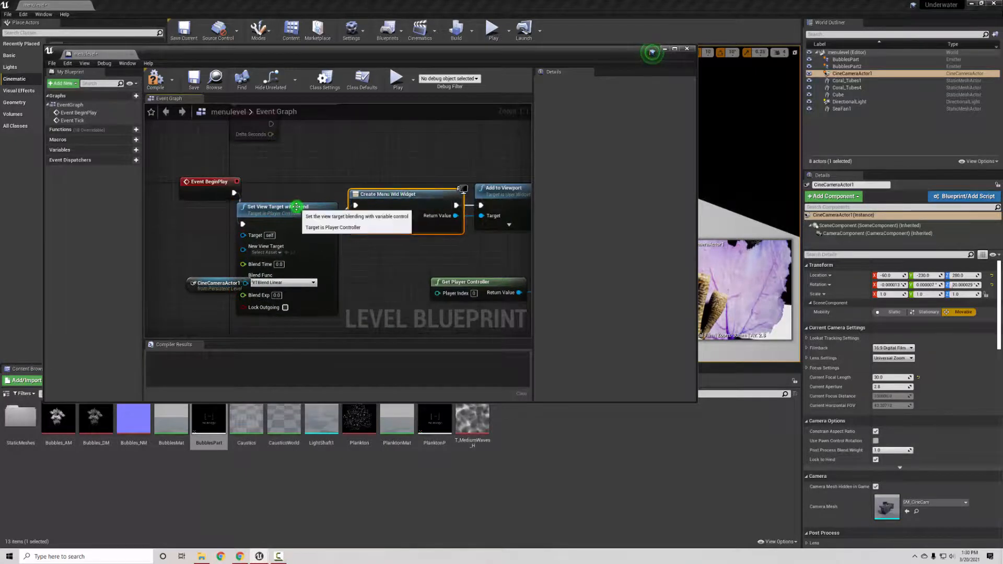
pyautogui.moveTo(295, 204); pyautogui.dragTo(302, 187)
pyautogui.moveTo(193, 181); pyautogui.dragTo(182, 182)
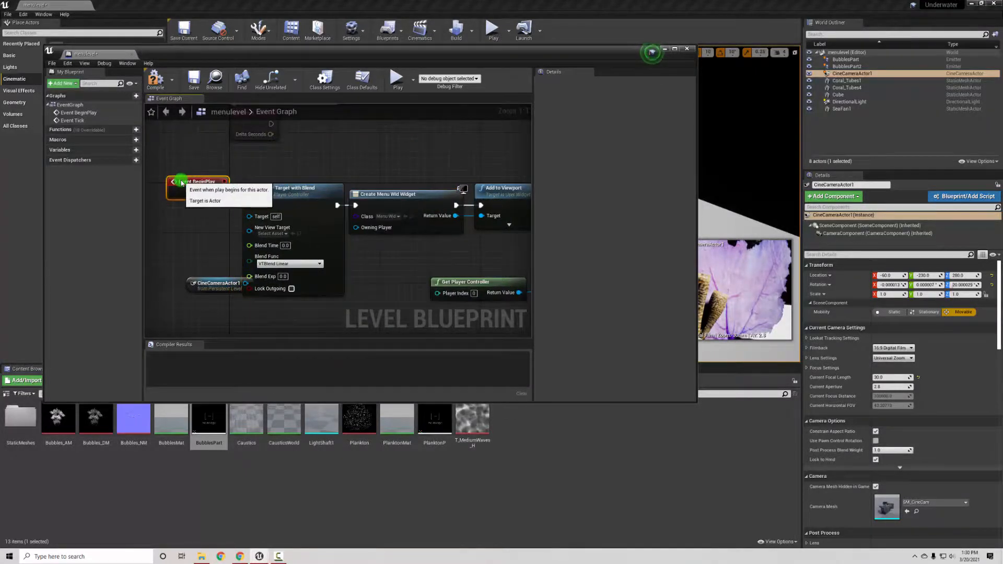
pyautogui.moveTo(205, 282); pyautogui.dragTo(170, 271)
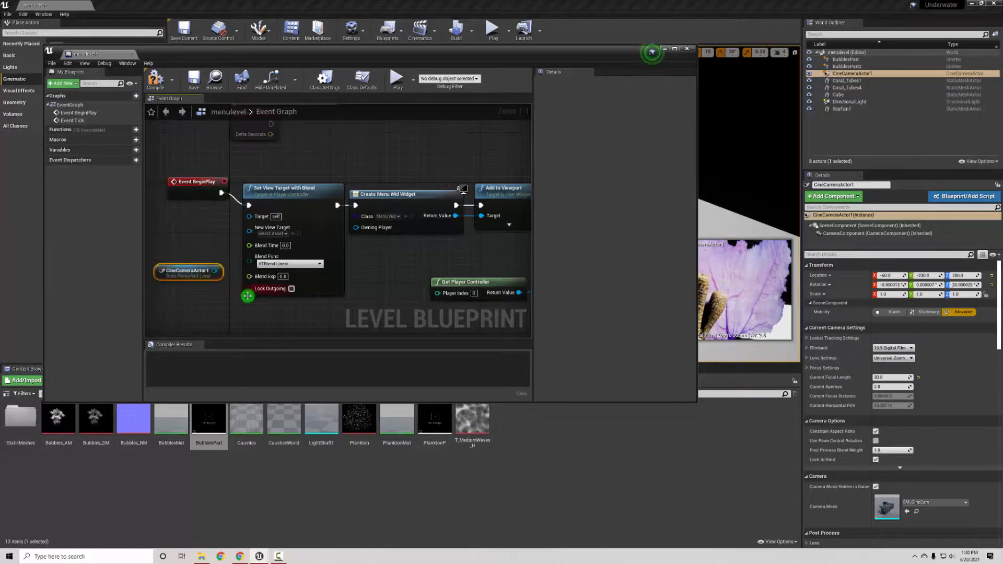
# Connect CineCameraActor1 to New View Target and Get Player Controller to Target, and place the controller node below Set View Target with Blend
pyautogui.moveTo(389, 269); pyautogui.dragTo(428, 269, button='right')
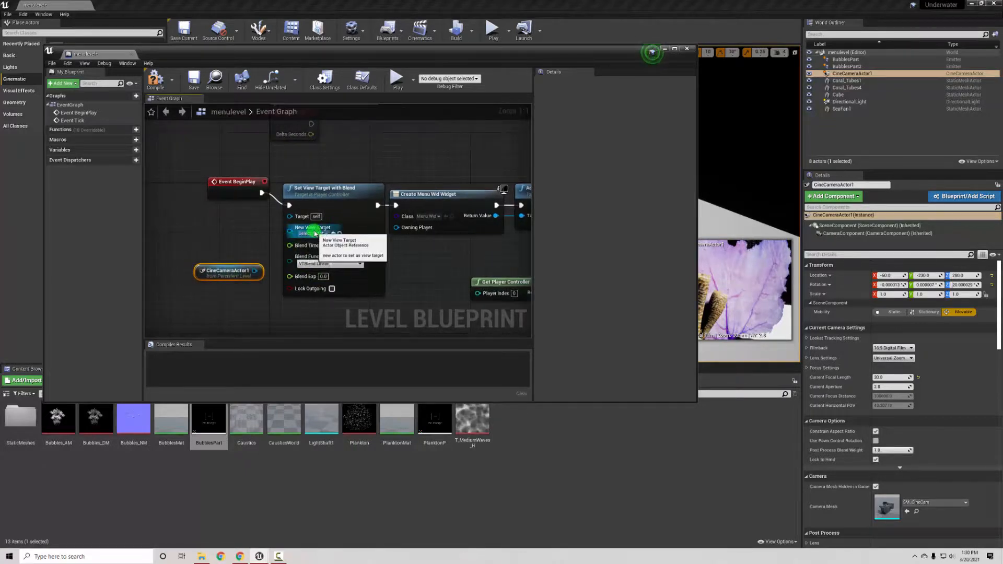
pyautogui.moveTo(256, 270); pyautogui.dragTo(290, 228)
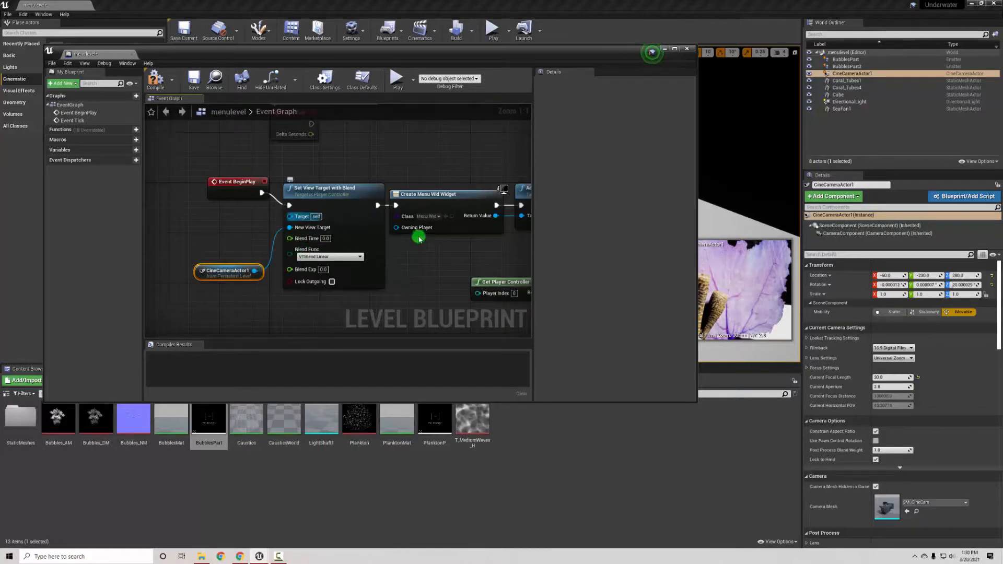
pyautogui.moveTo(415, 243); pyautogui.dragTo(387, 224, button='right')
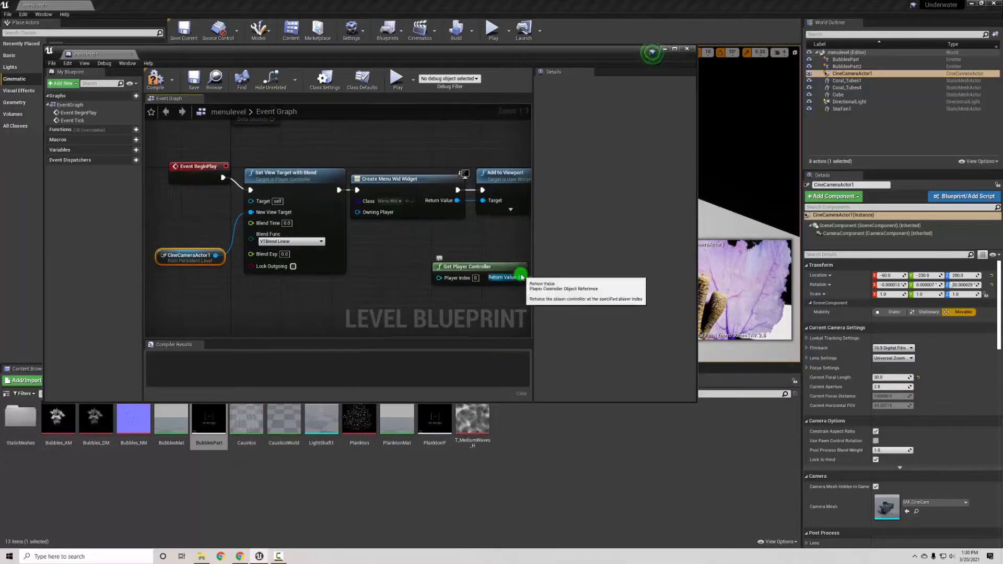
pyautogui.moveTo(508, 278); pyautogui.dragTo(241, 202)
pyautogui.click(477, 242)
pyautogui.moveTo(274, 295); pyautogui.dragTo(296, 296, button='right')
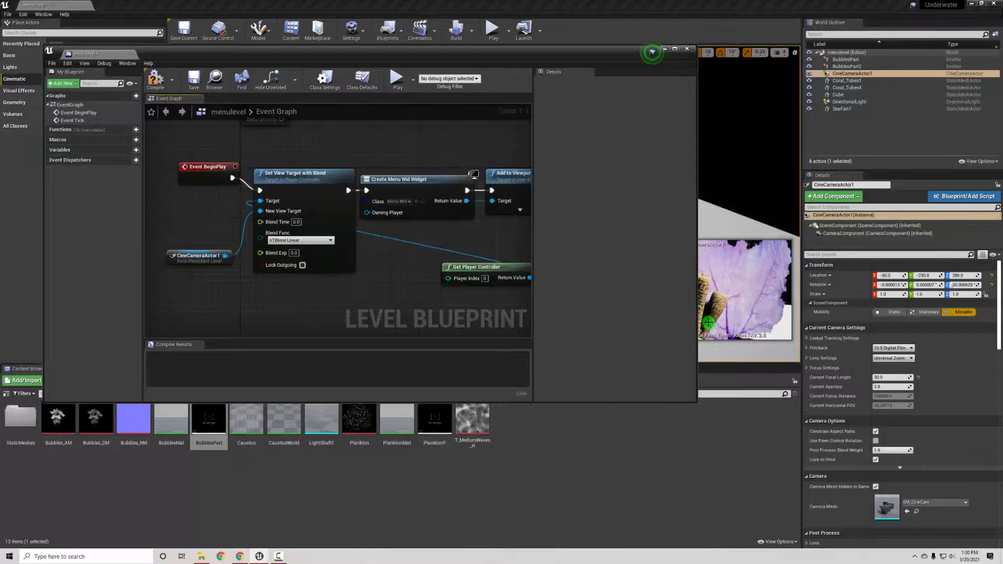
pyautogui.moveTo(505, 267); pyautogui.dragTo(368, 304)
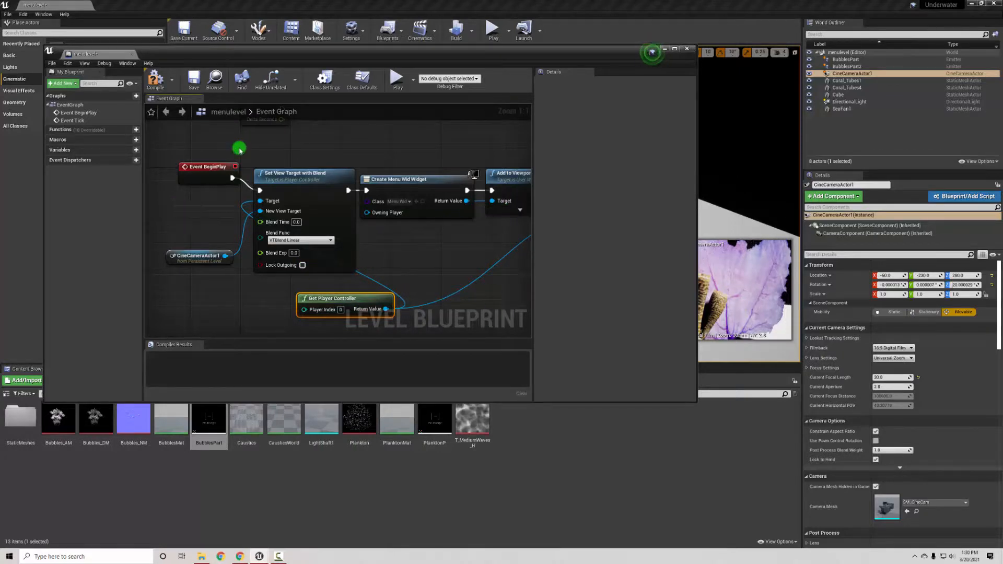
# Compile and save the level blueprint, and close its editor
pyautogui.click(149, 63)
pyautogui.click(159, 81)
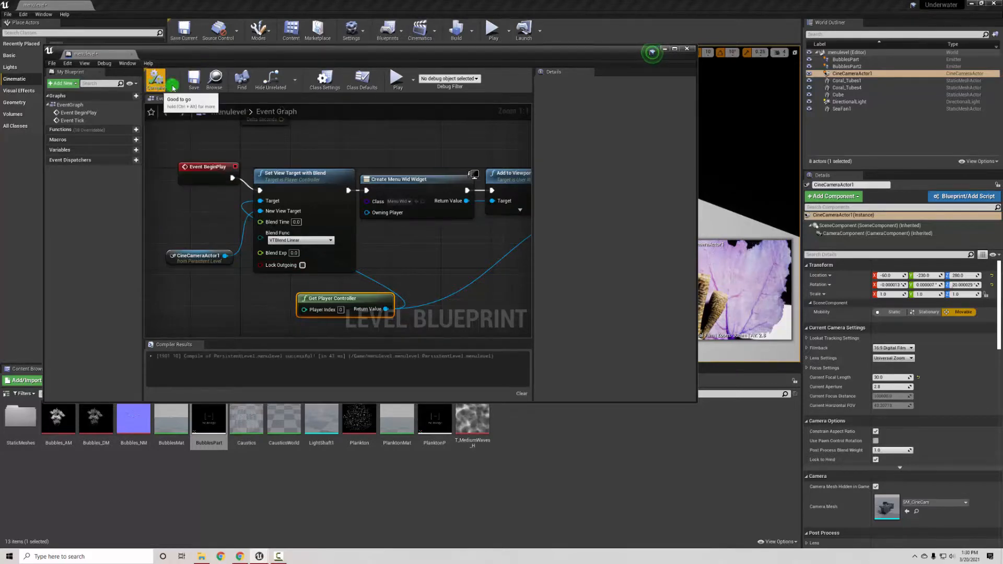
pyautogui.hotkey('ctrl', 's')
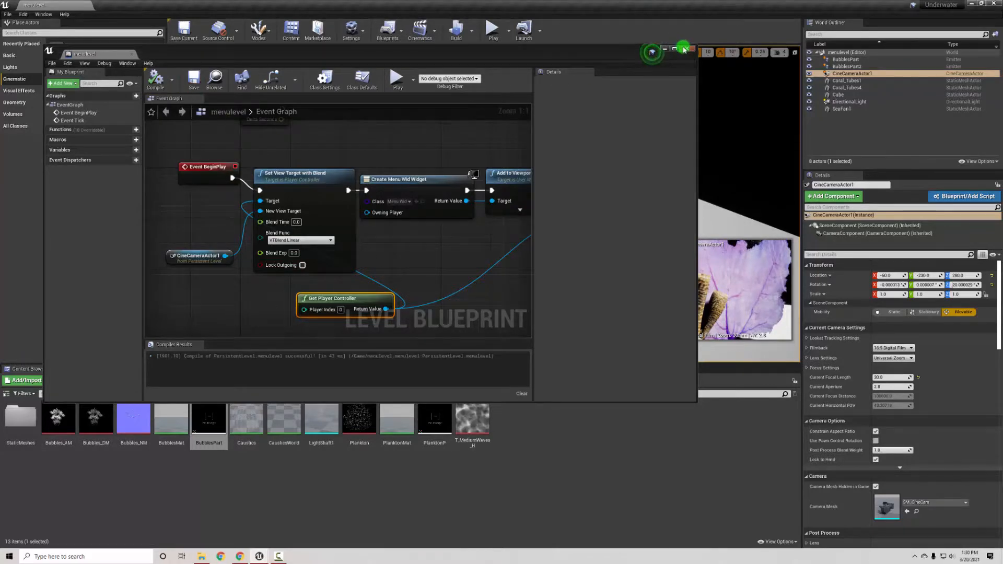
pyautogui.click(684, 49)
# Play the menu level, test the Start option, run the character around the loaded level, and end the play session
pyautogui.click(492, 30)
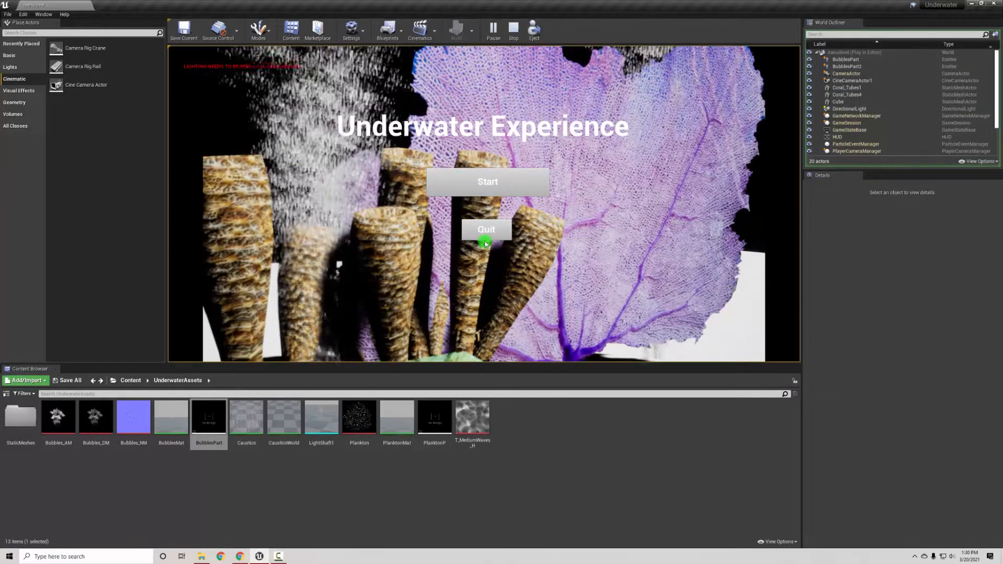
pyautogui.click(488, 184)
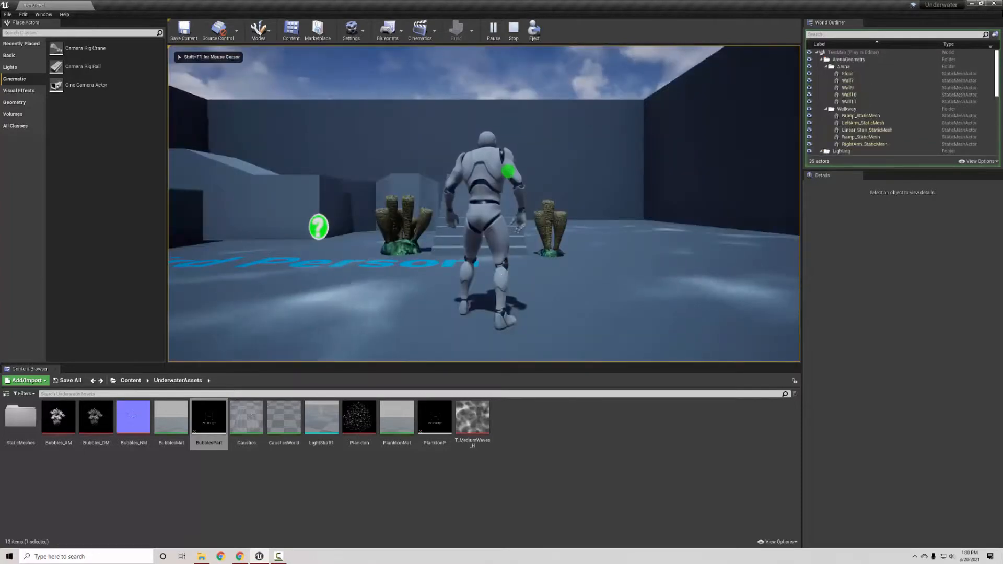
pyautogui.press('w')
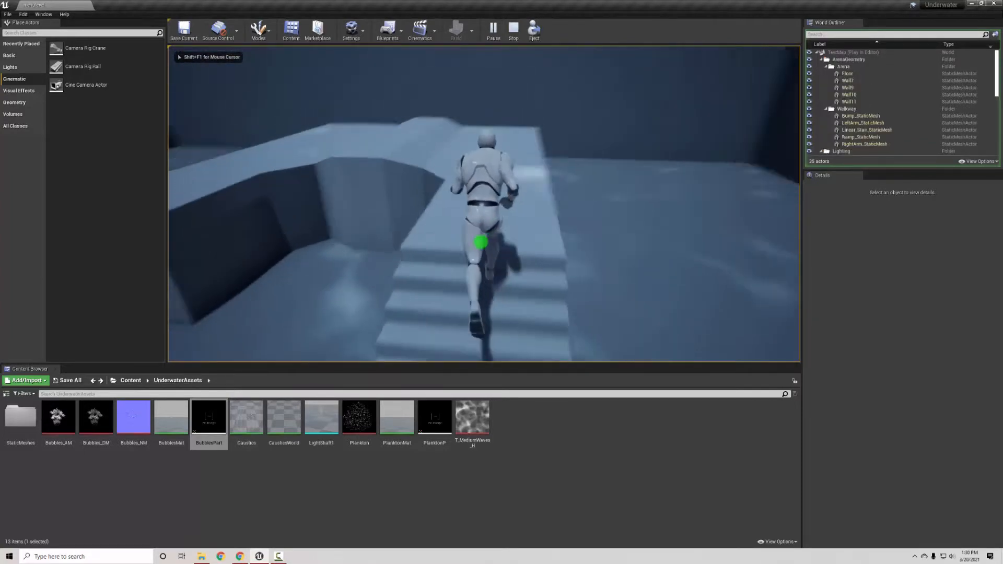
pyautogui.press('w')
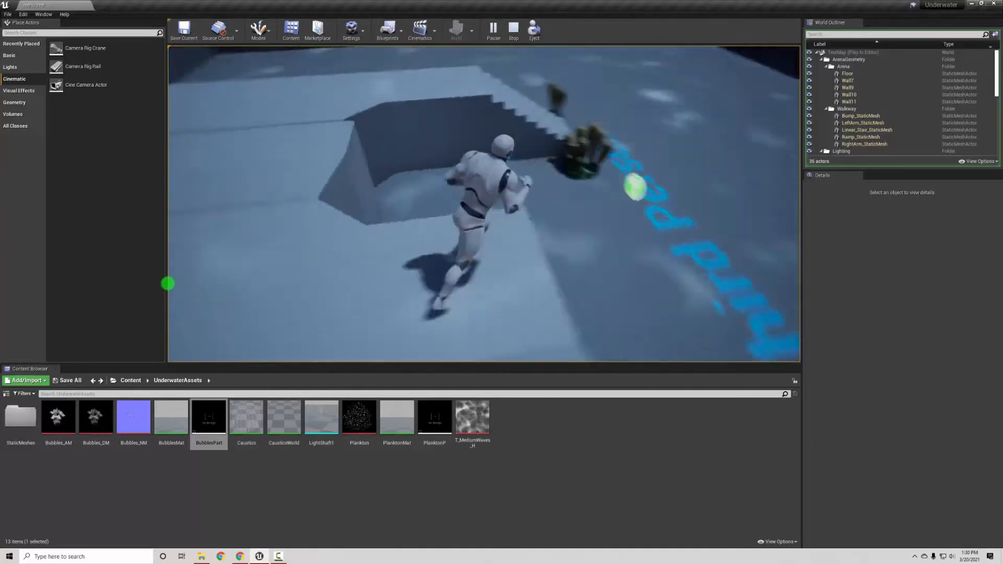
pyautogui.press('w')
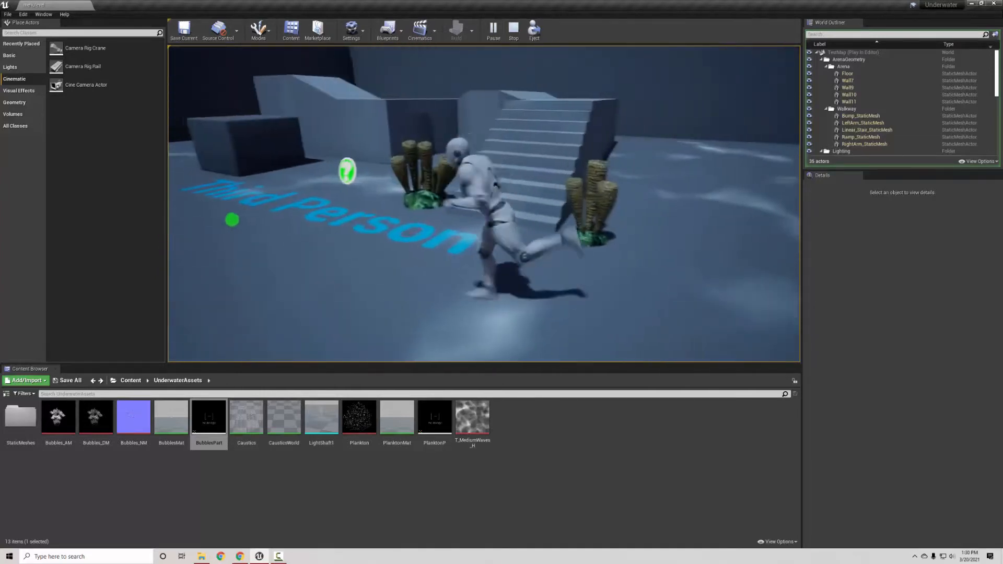
pyautogui.press('Escape')
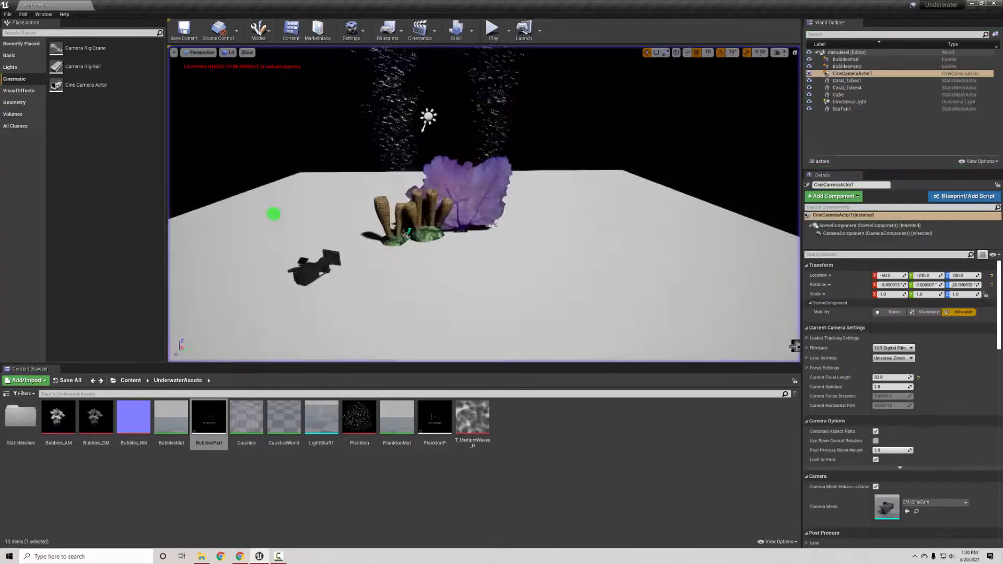
pyautogui.moveTo(447, 161); pyautogui.dragTo(512, 200, button='right')
pyautogui.press('w')
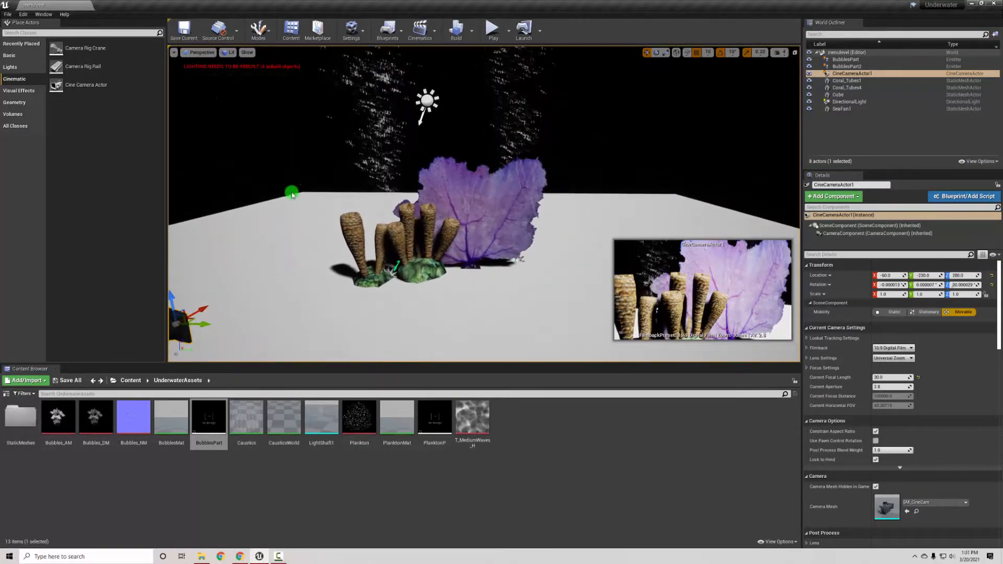
pyautogui.moveTo(426, 185); pyautogui.dragTo(495, 163, button='right')
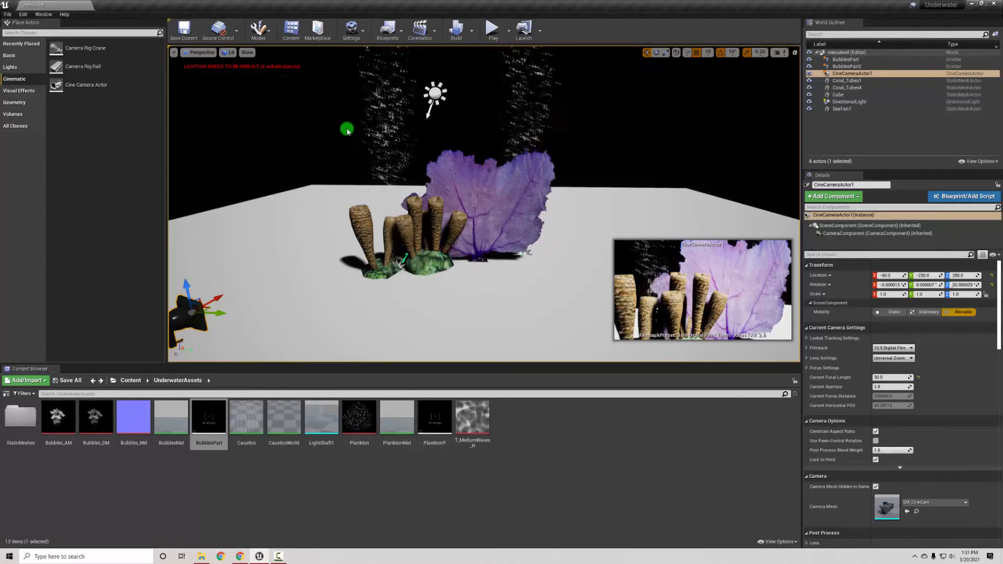
pyautogui.moveTo(347, 130); pyautogui.dragTo(393, 143, button='right')
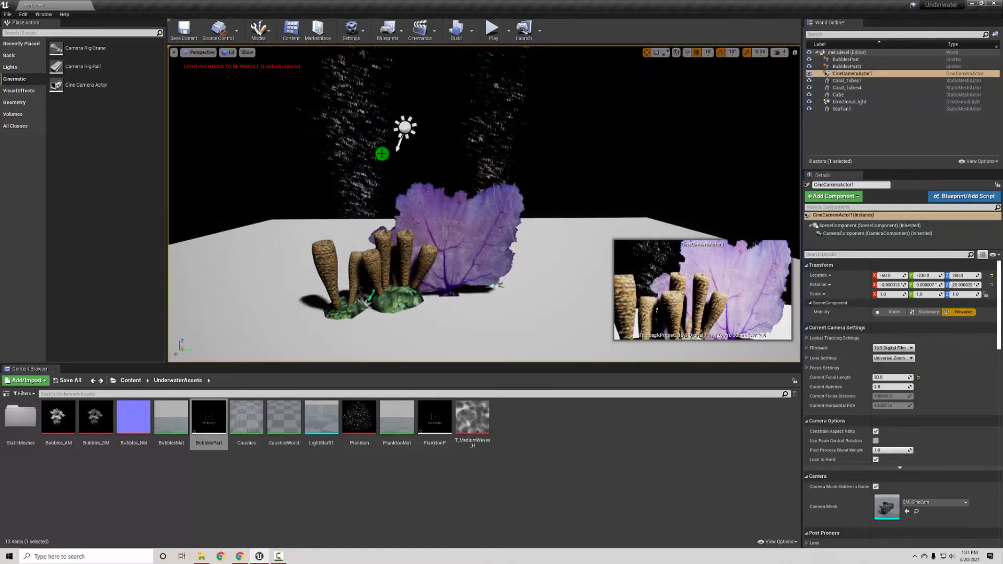
pyautogui.moveTo(473, 145); pyautogui.dragTo(468, 164, button='right')
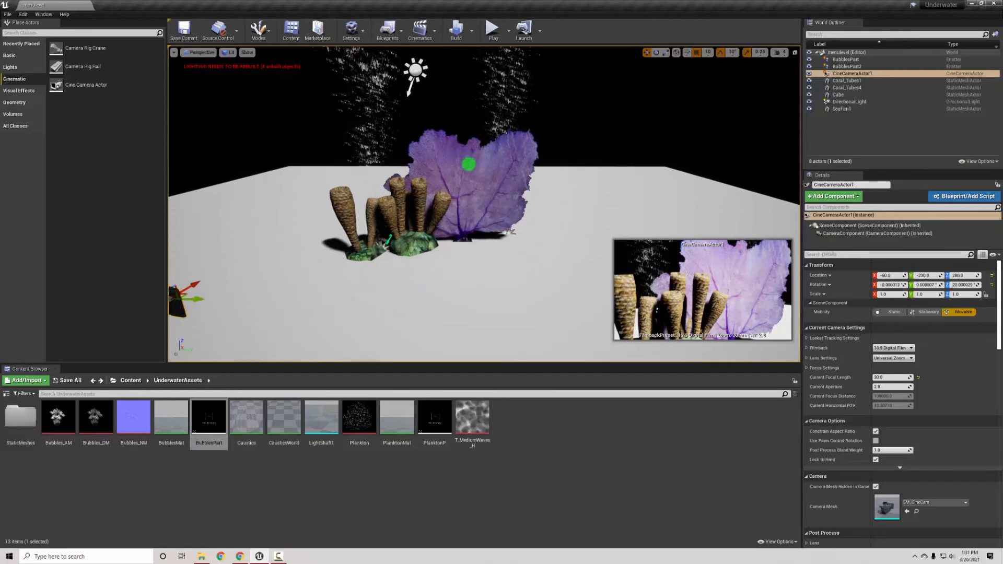